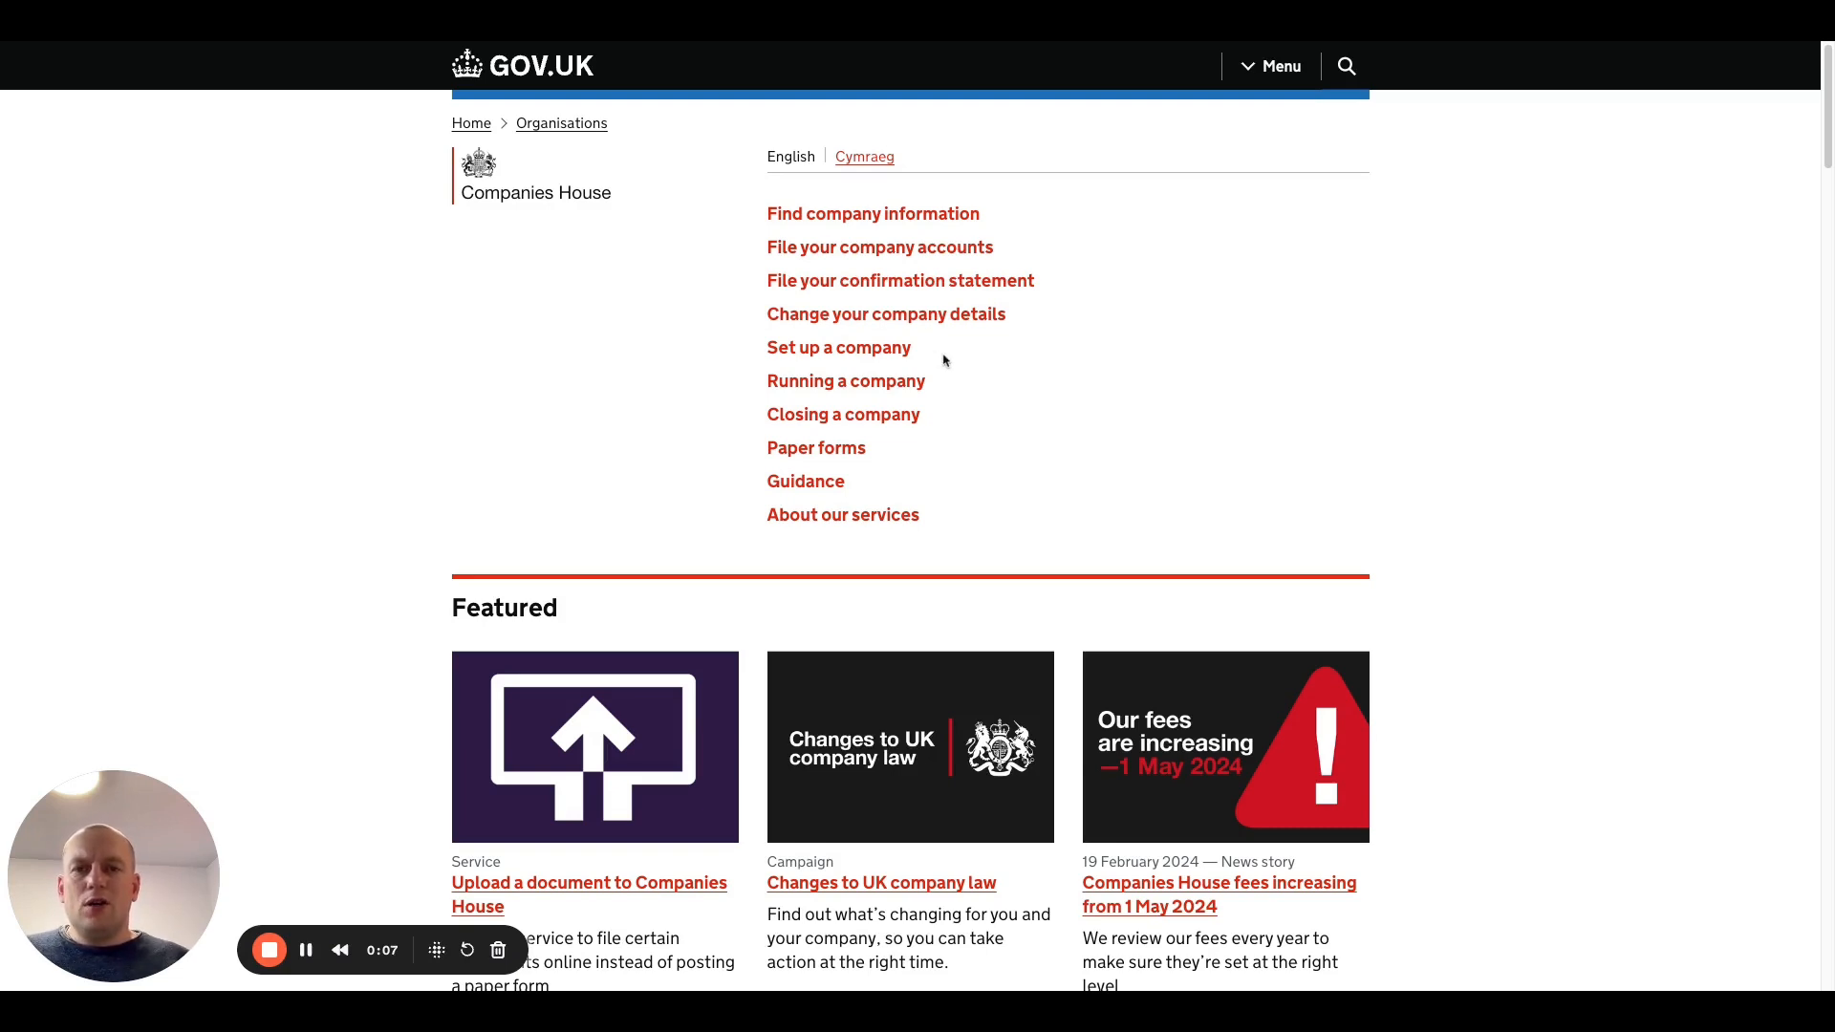
Step: Open the step-by-step guide to setting up a limited company and expand the "Choose a name" section
click(857, 351)
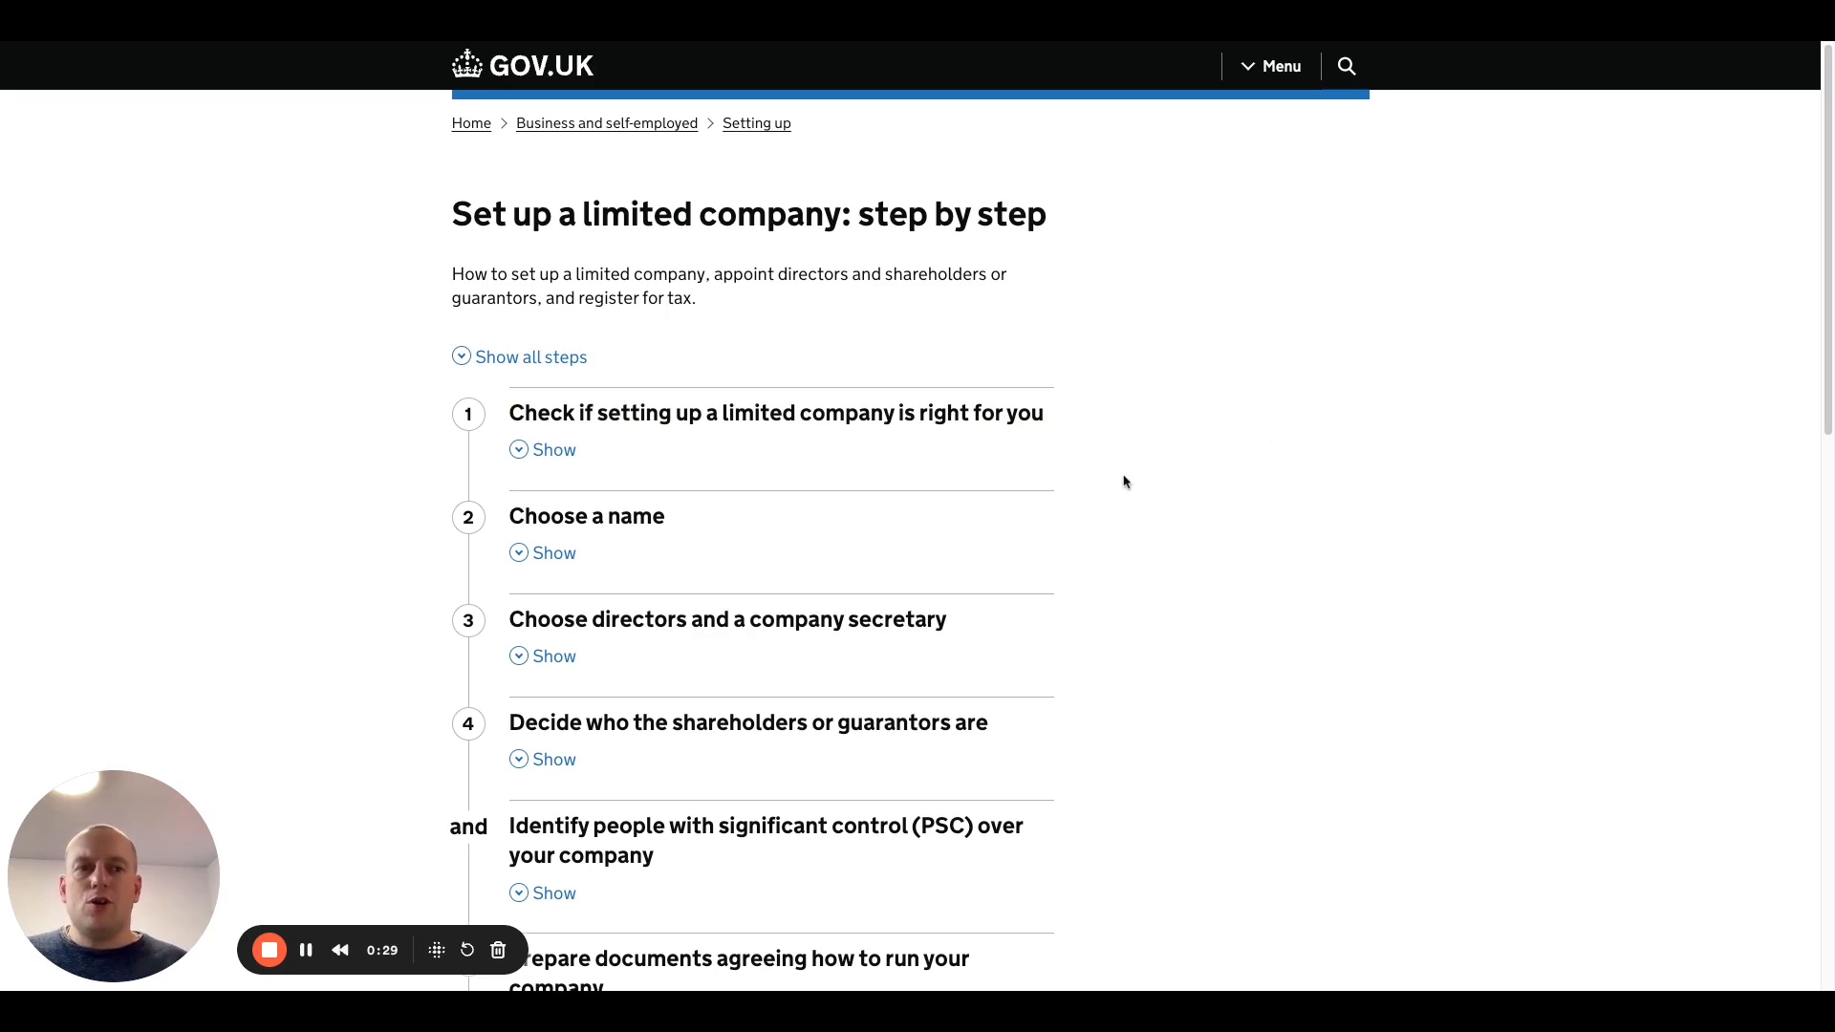
scroll(1126, 480, down, 2)
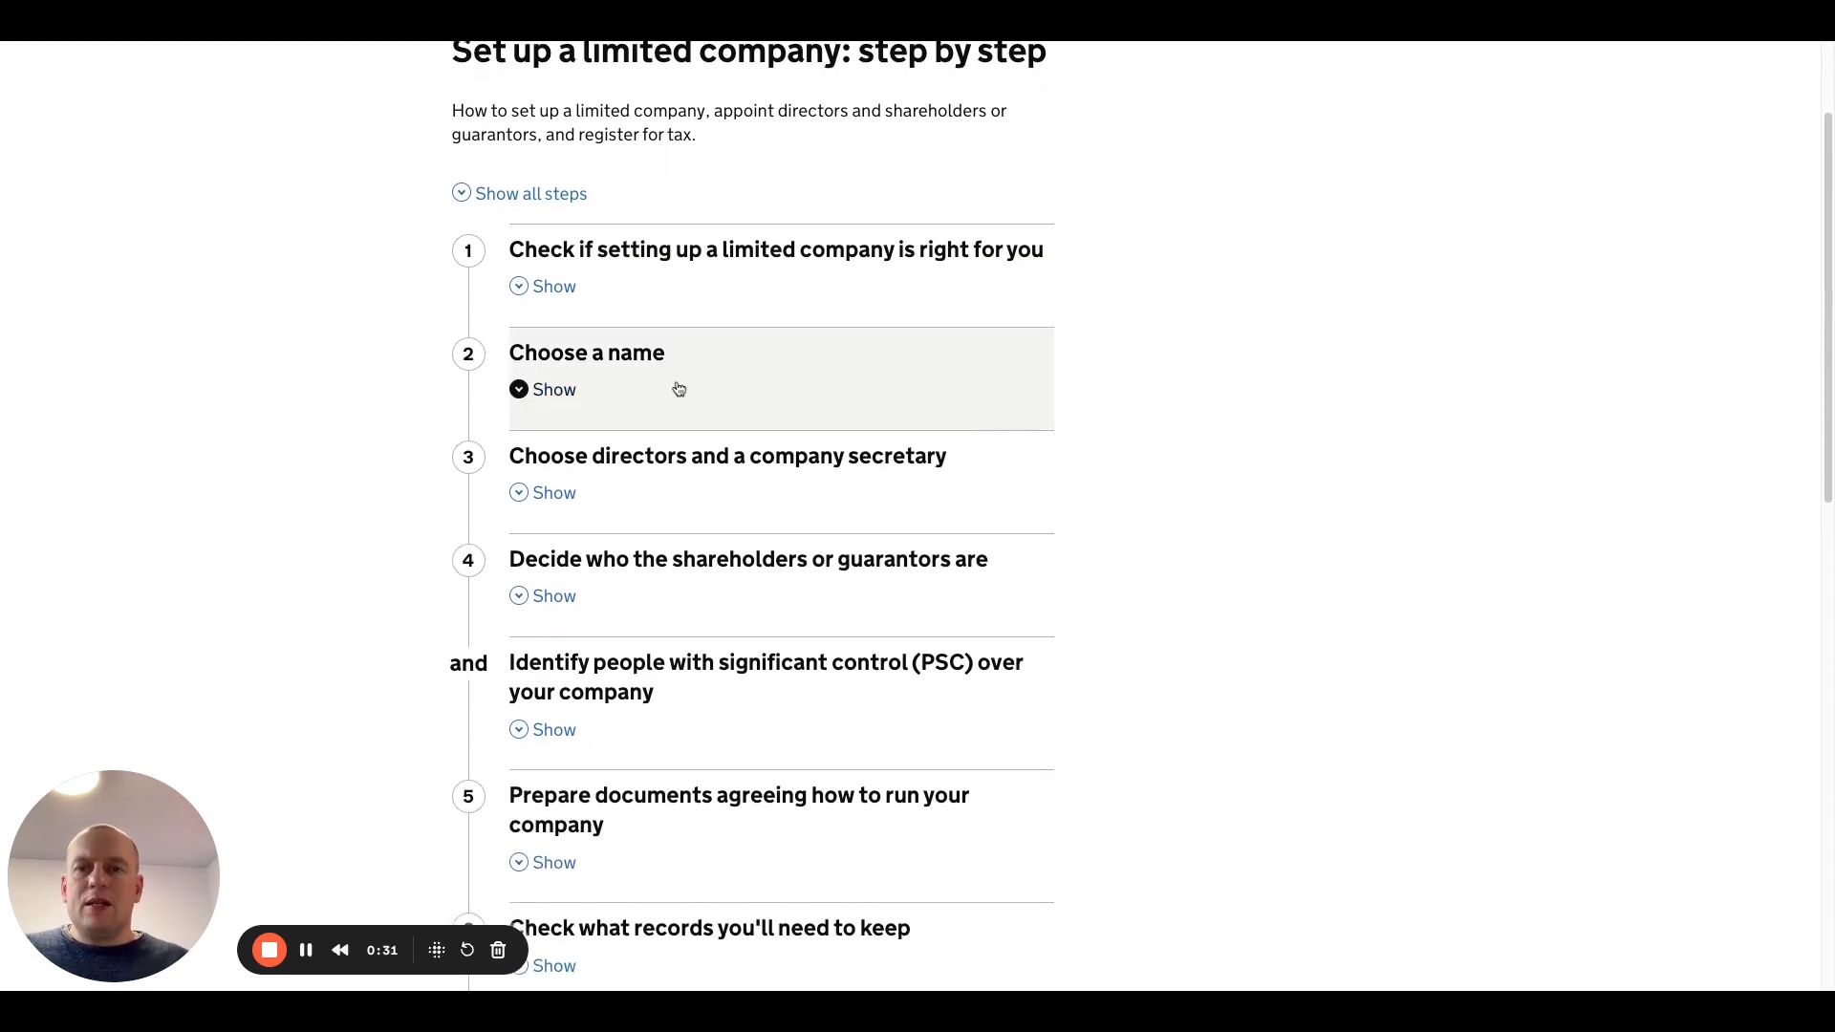
click(535, 389)
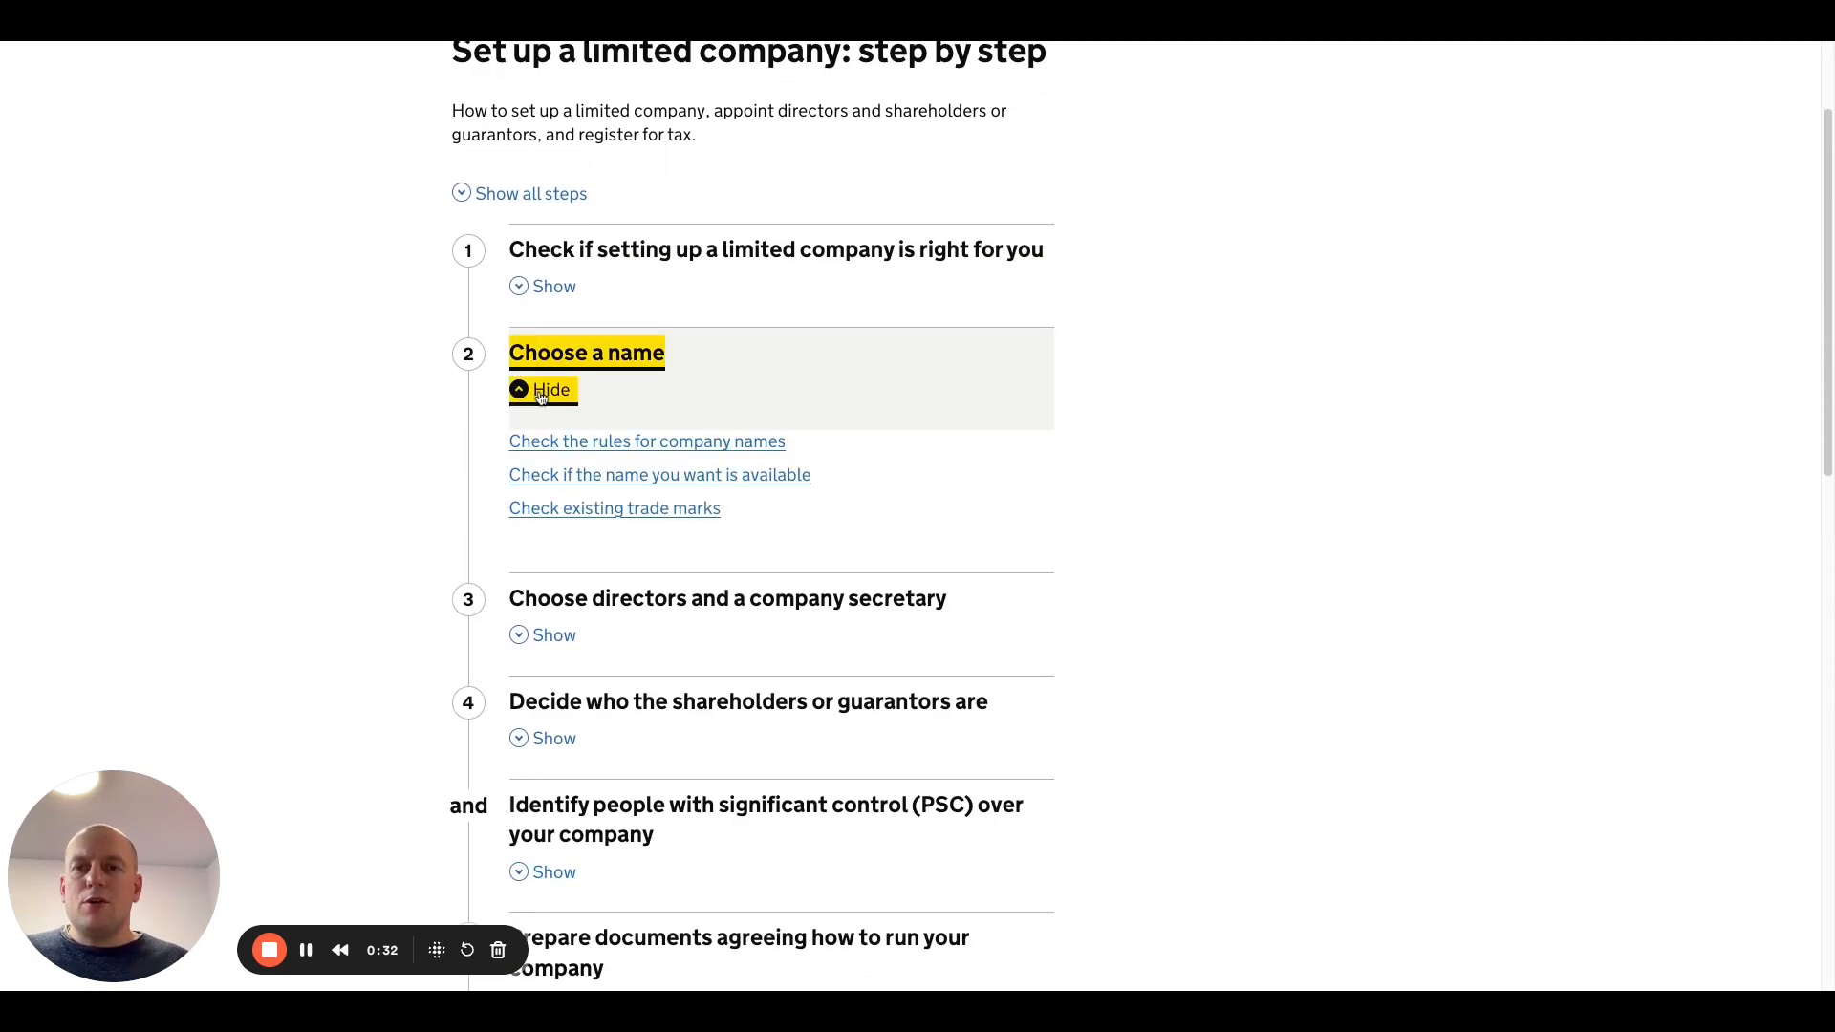
Step: Look up the proposed name "smith property 123" in the Companies House company name availability checker
click(626, 478)
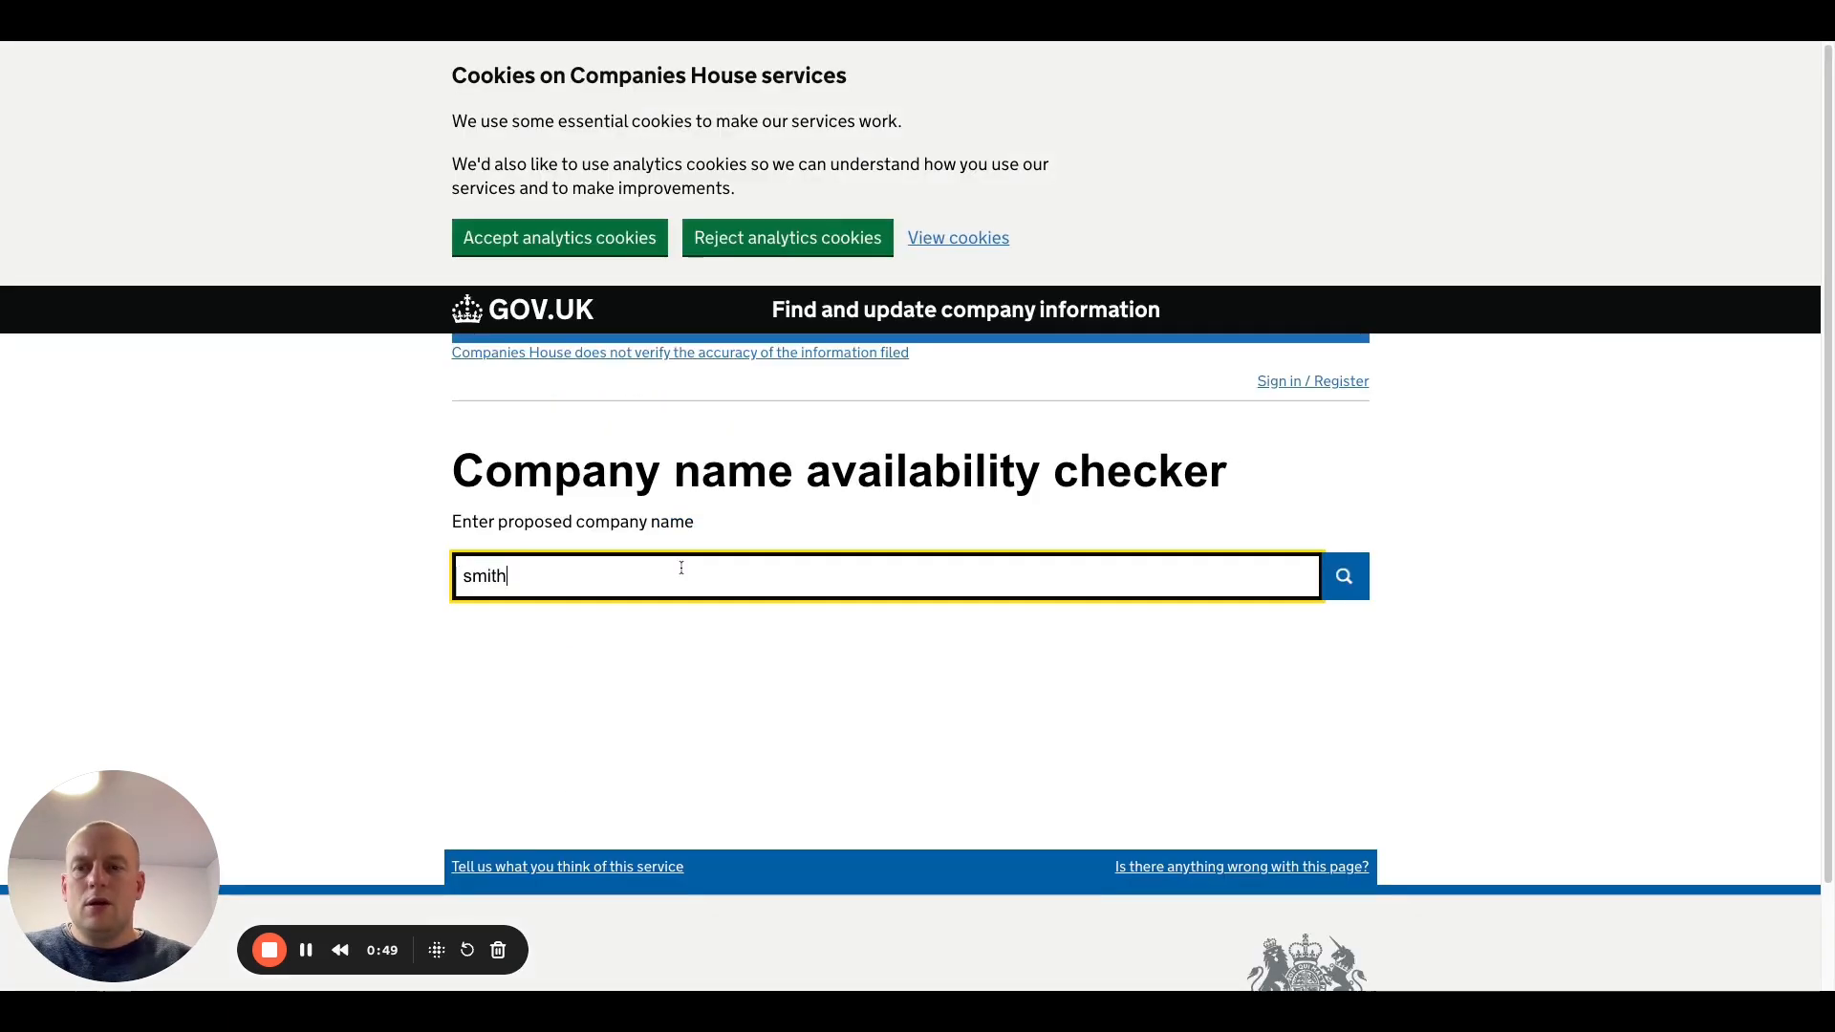
text(property 123)
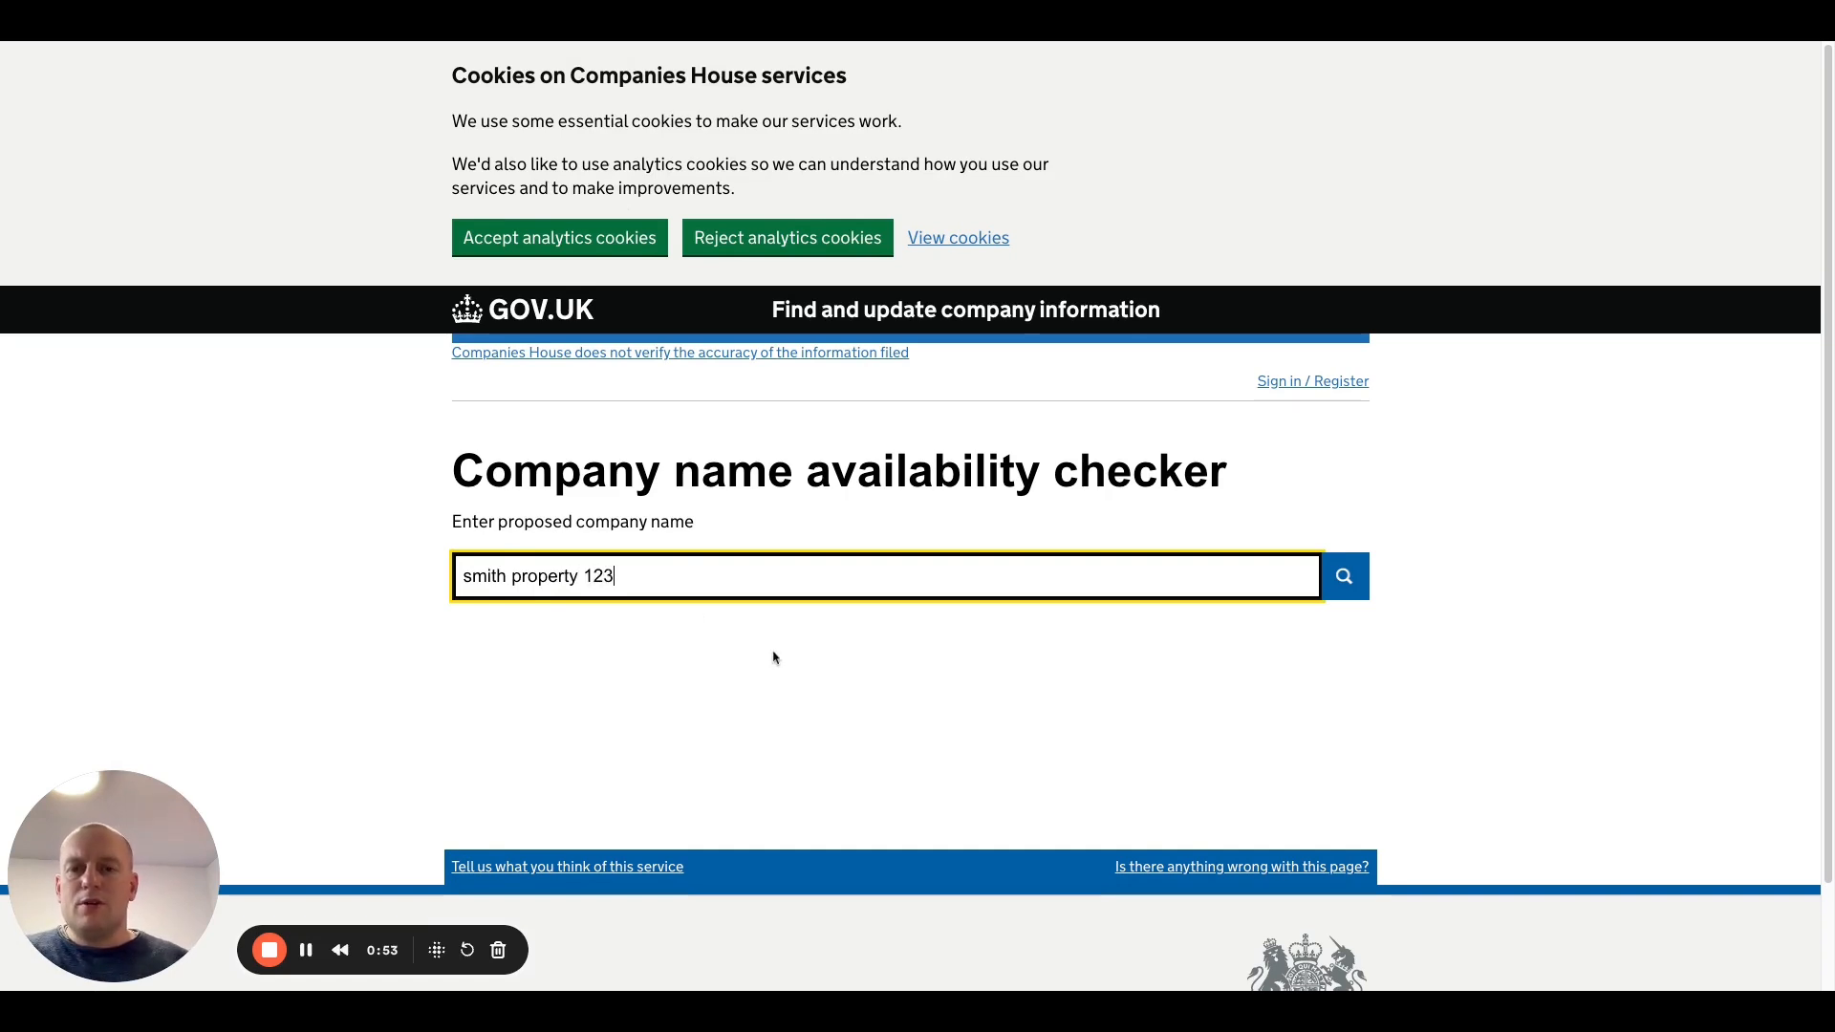
click(1345, 574)
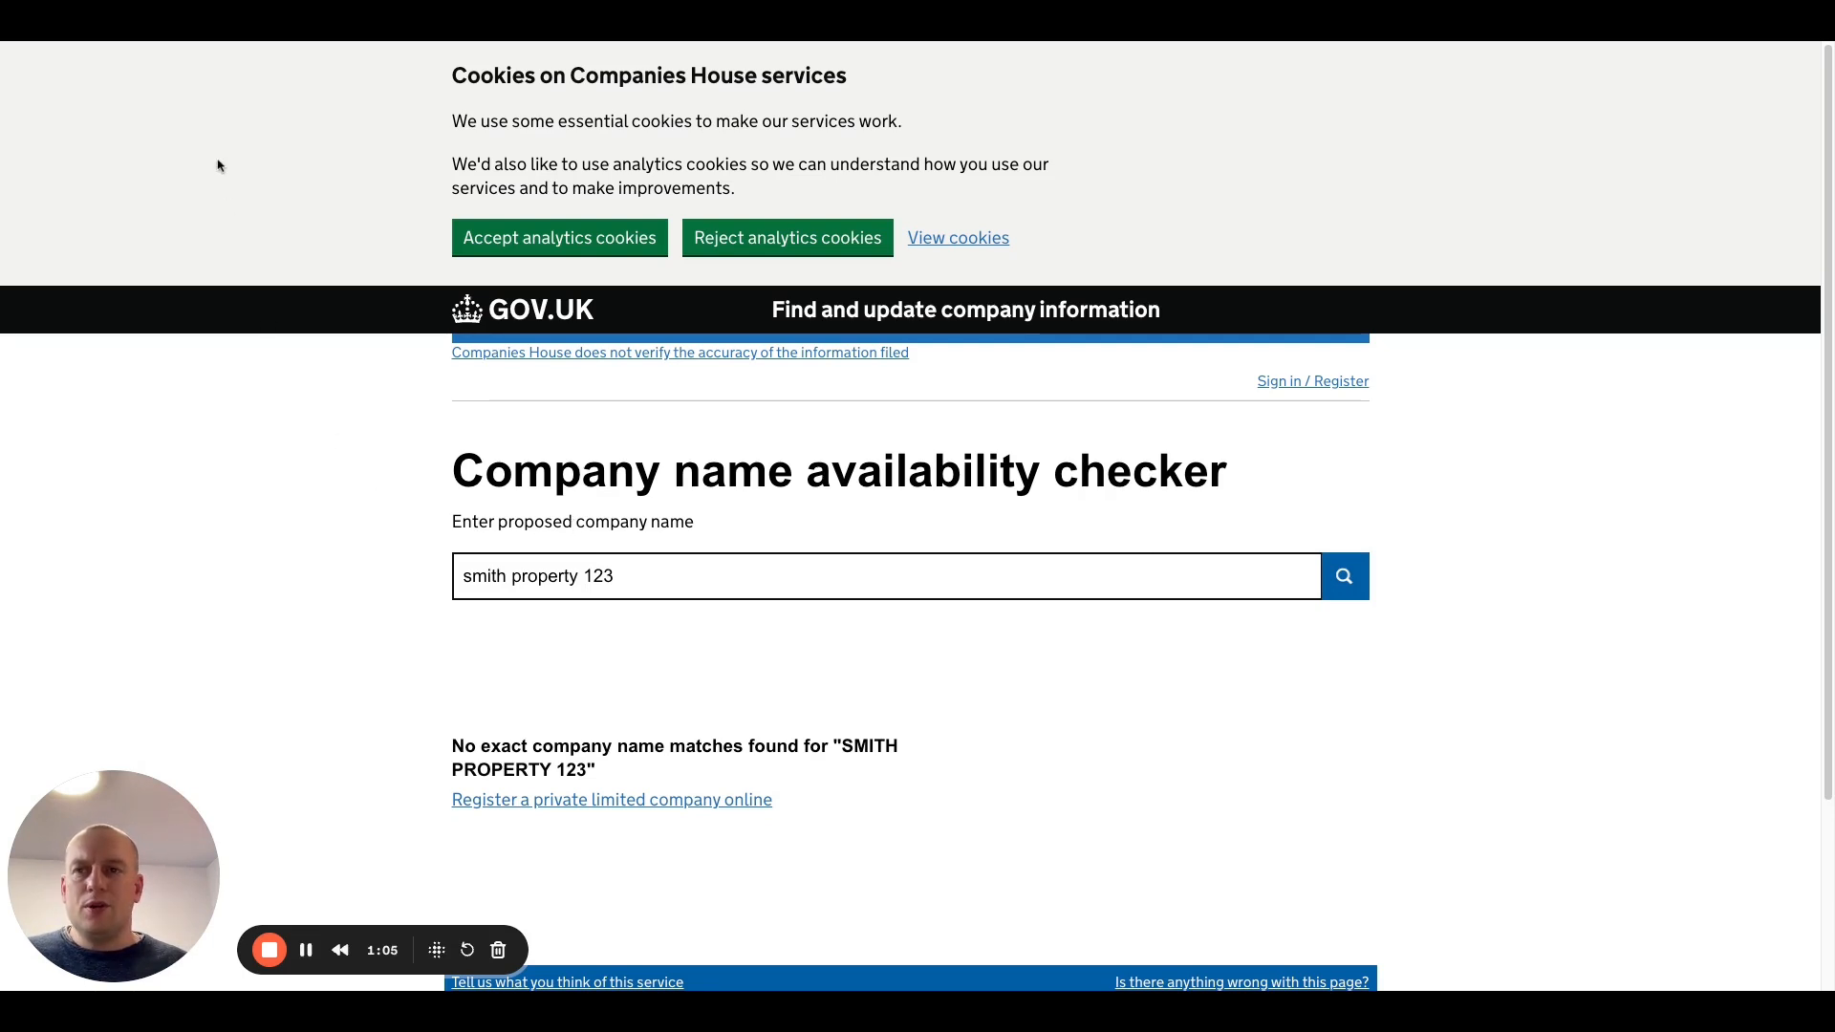
Step: Return to the step-by-step guide and expand the "Register your company with Companies House" section
click(209, 42)
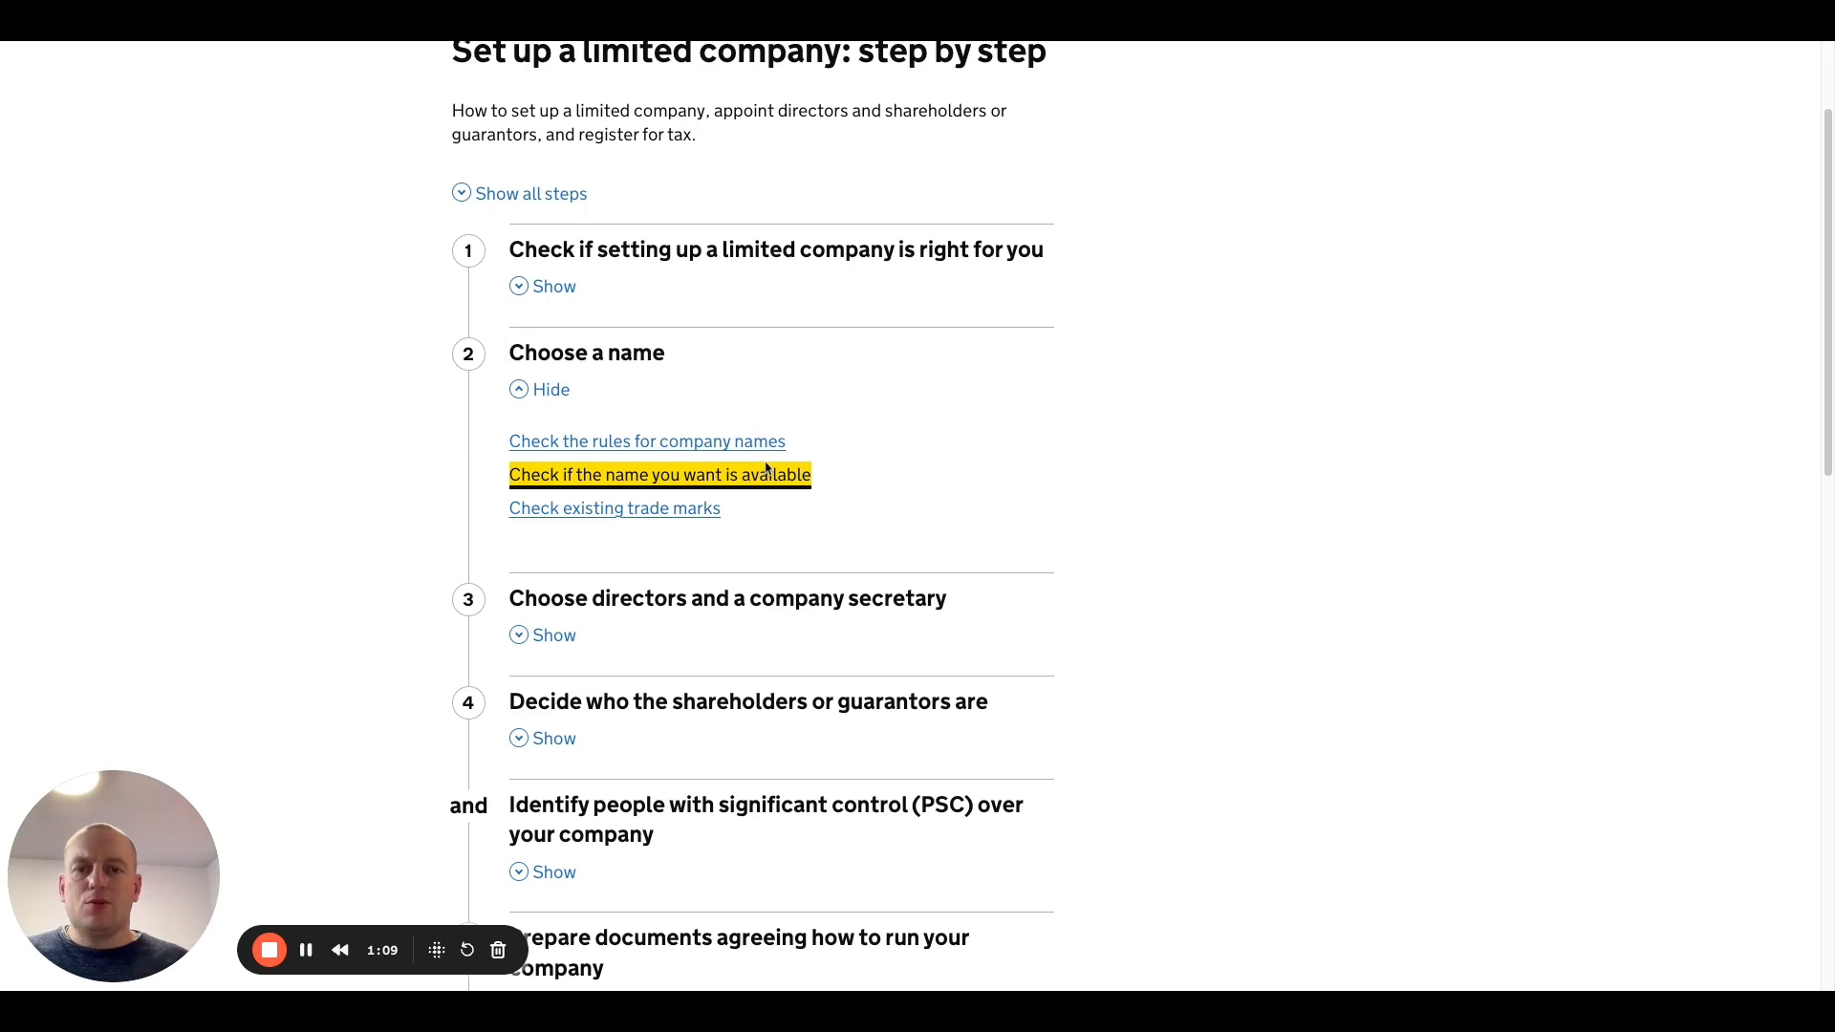
scroll(765, 468, down, 2)
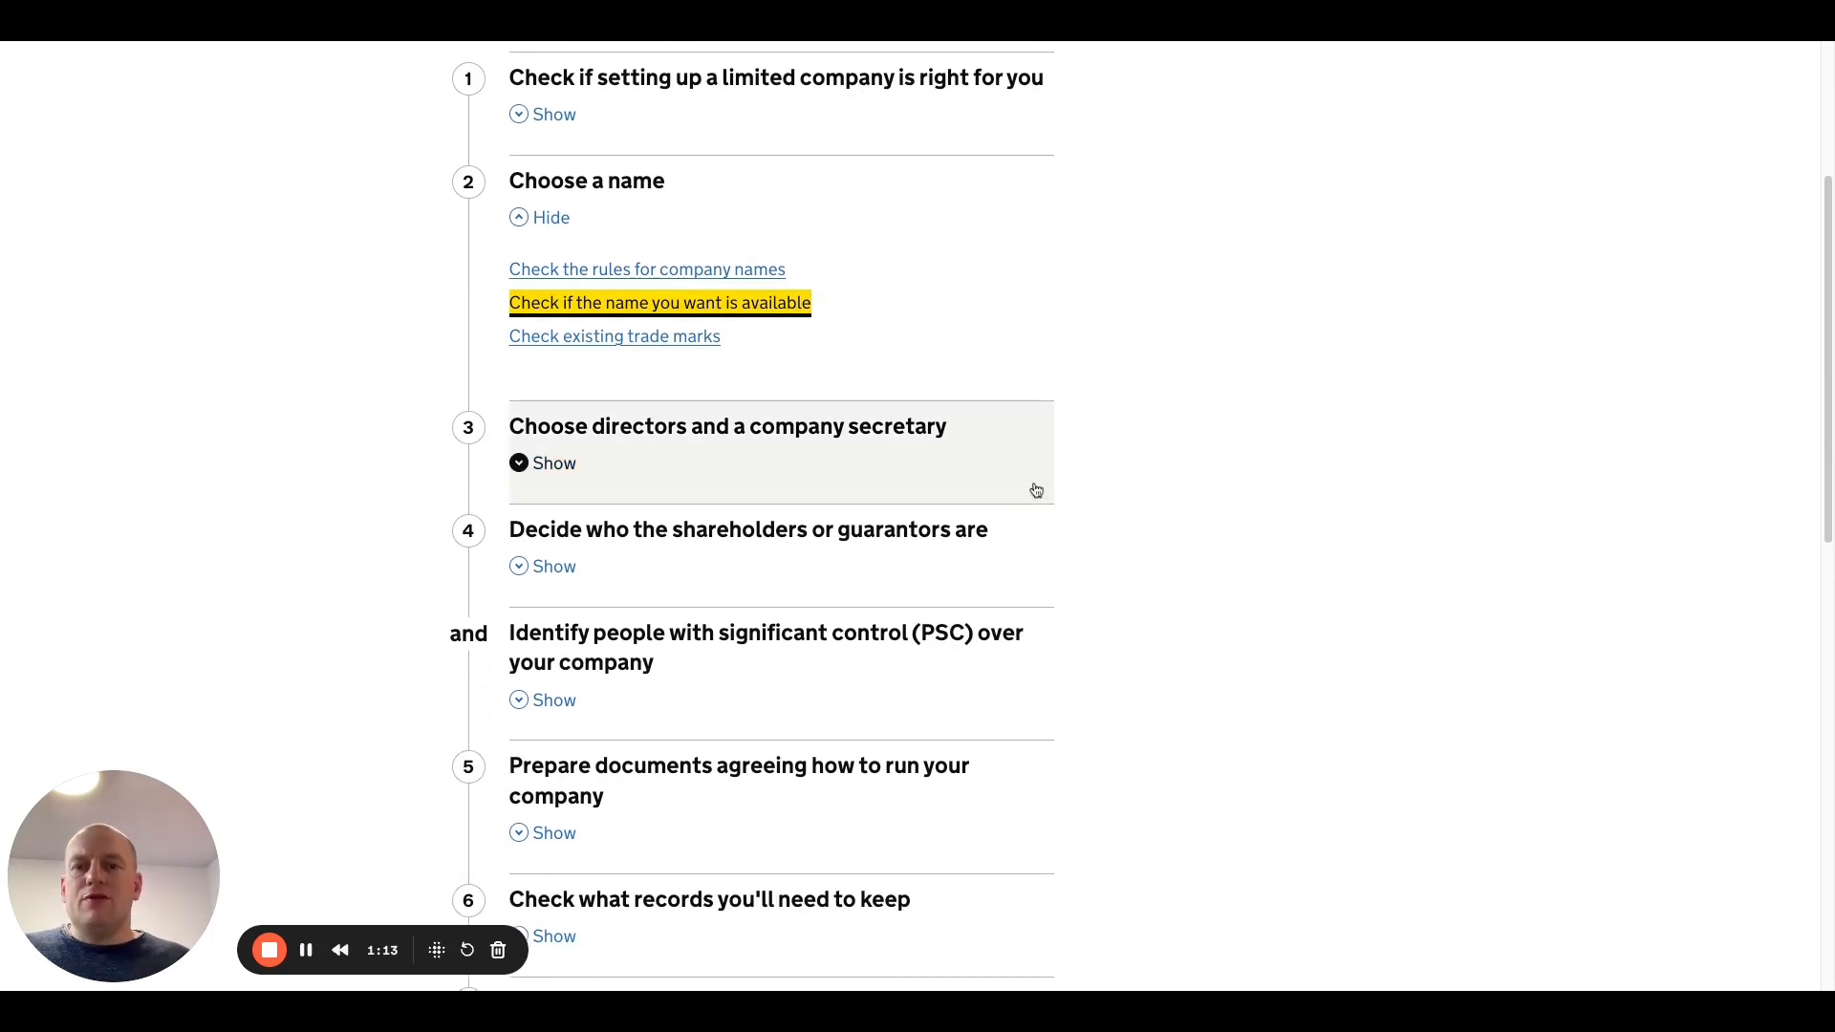
scroll(1178, 541, down, 1)
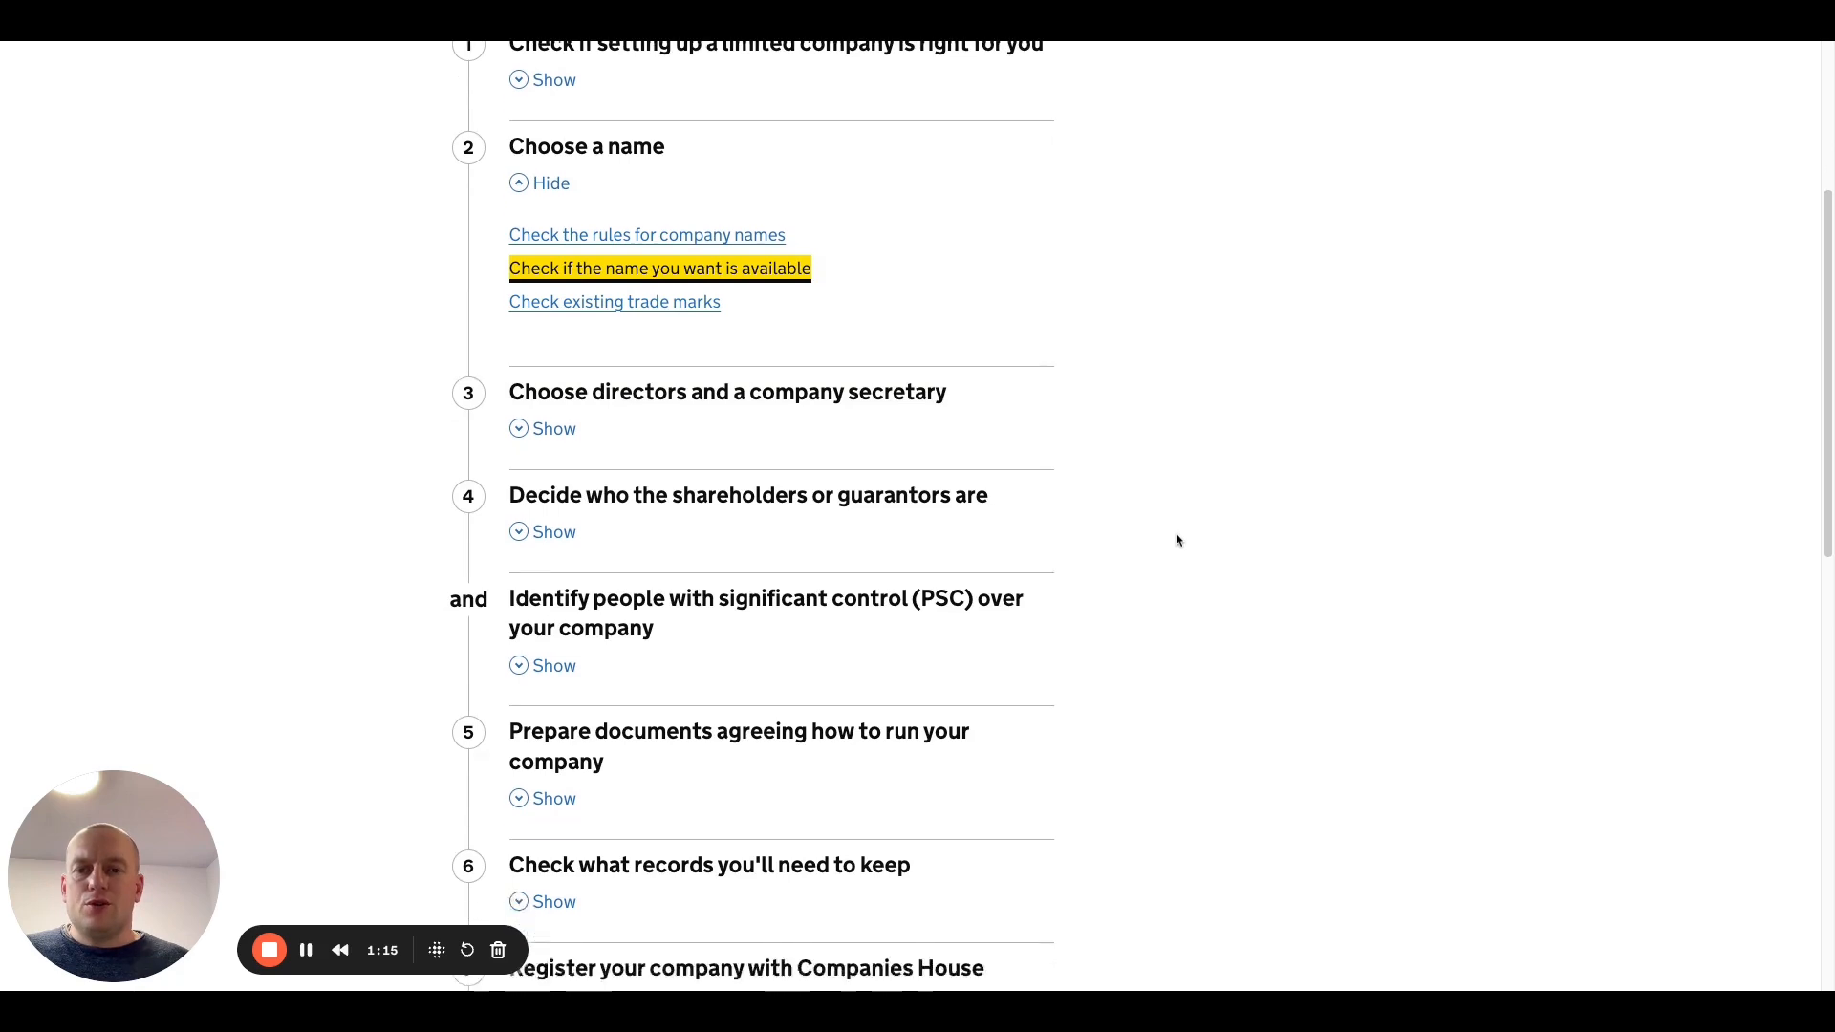
scroll(1177, 541, down, 1)
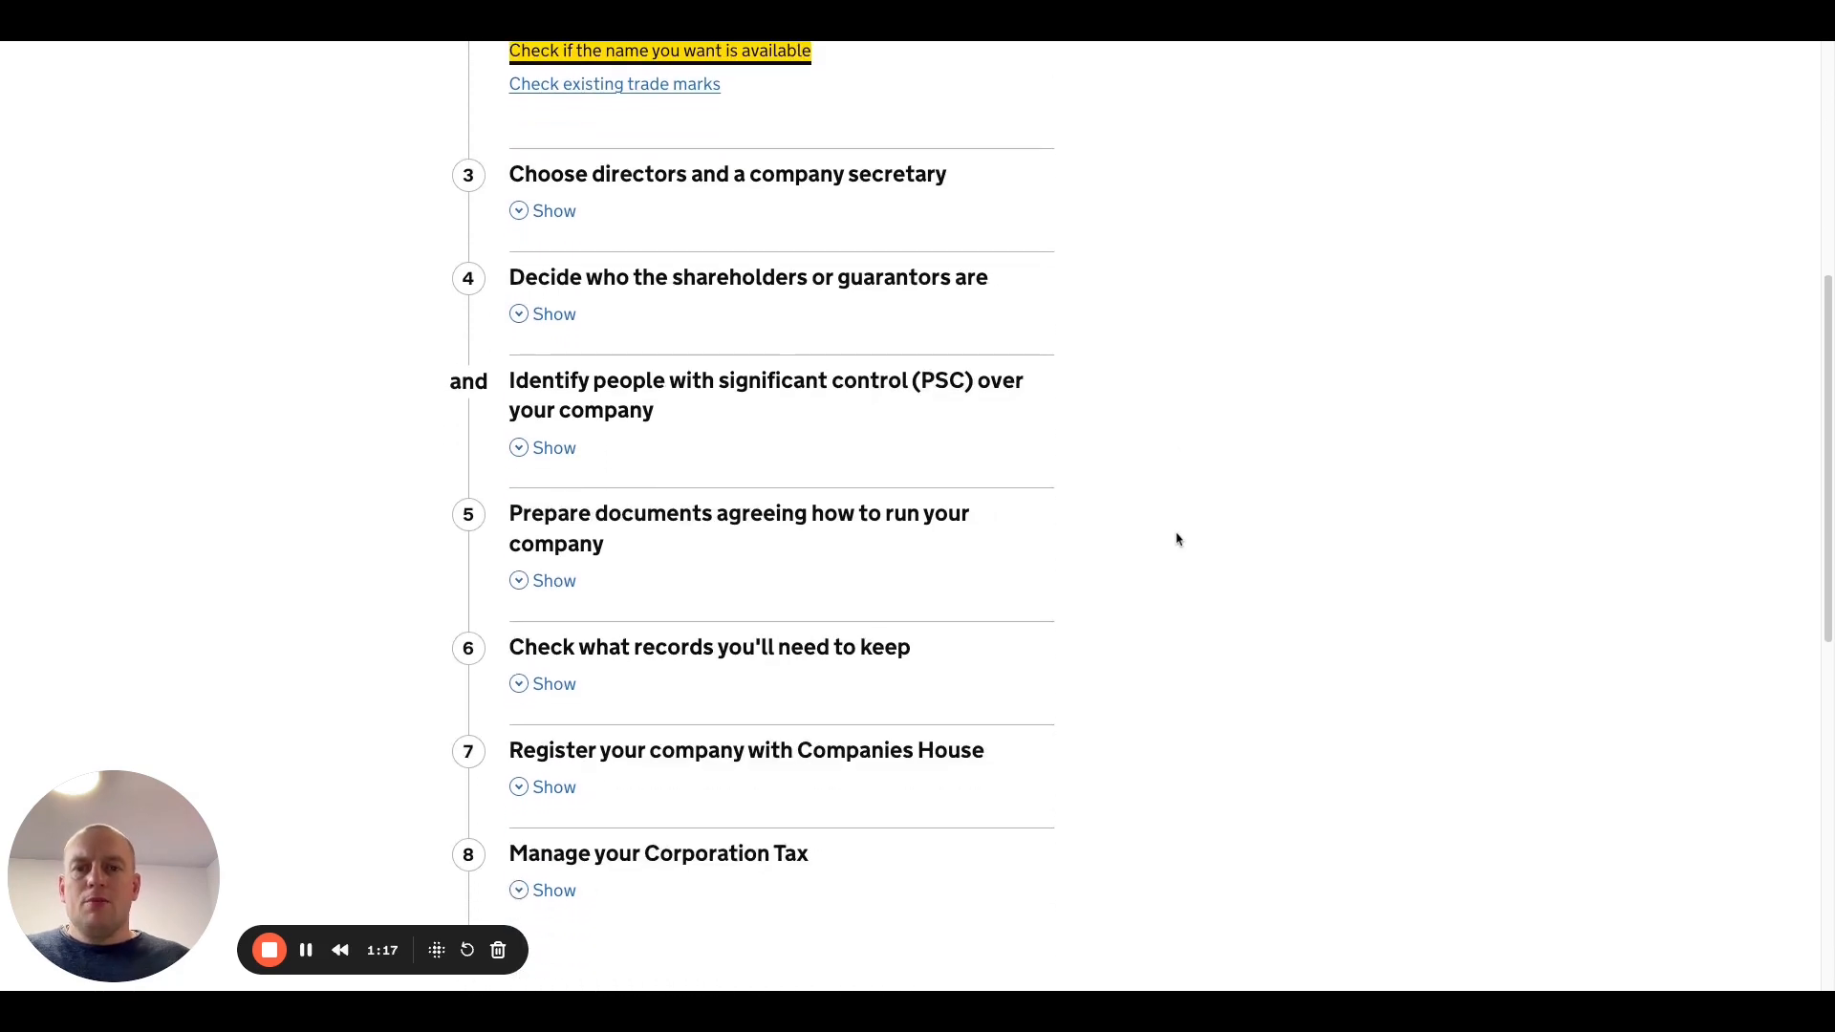
scroll(1178, 541, down, 1)
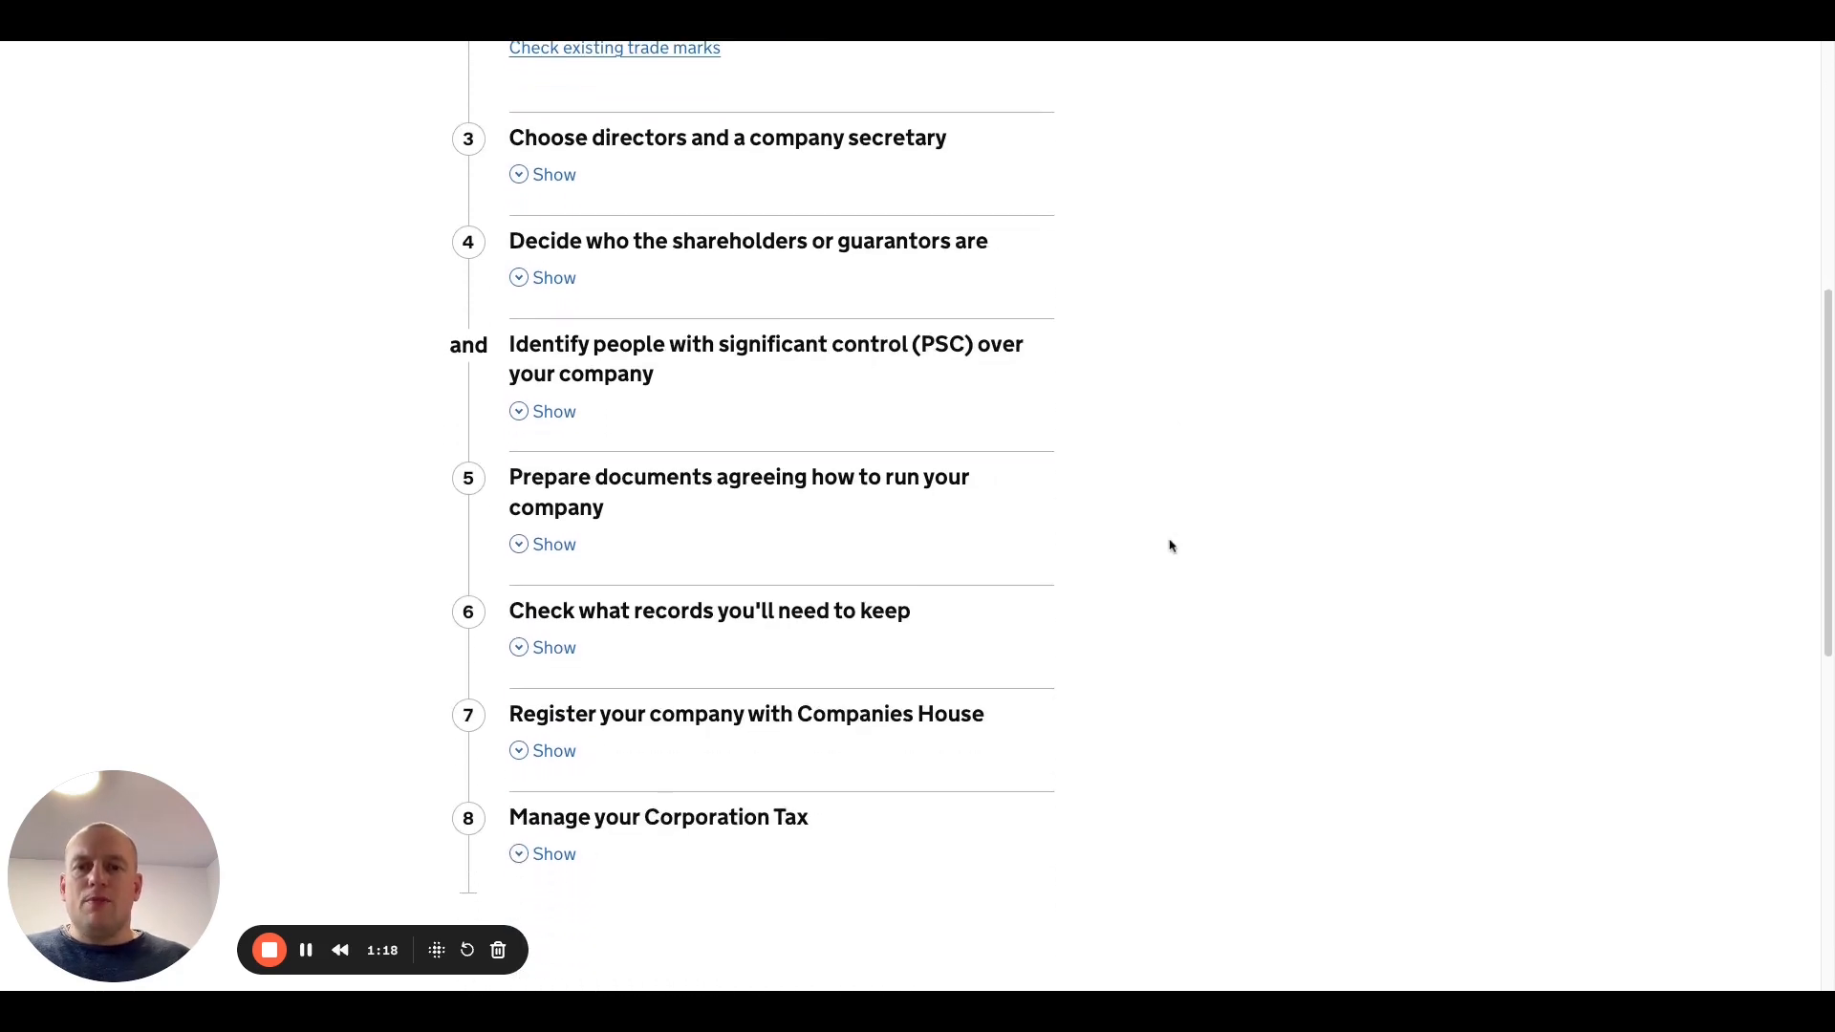
click(551, 760)
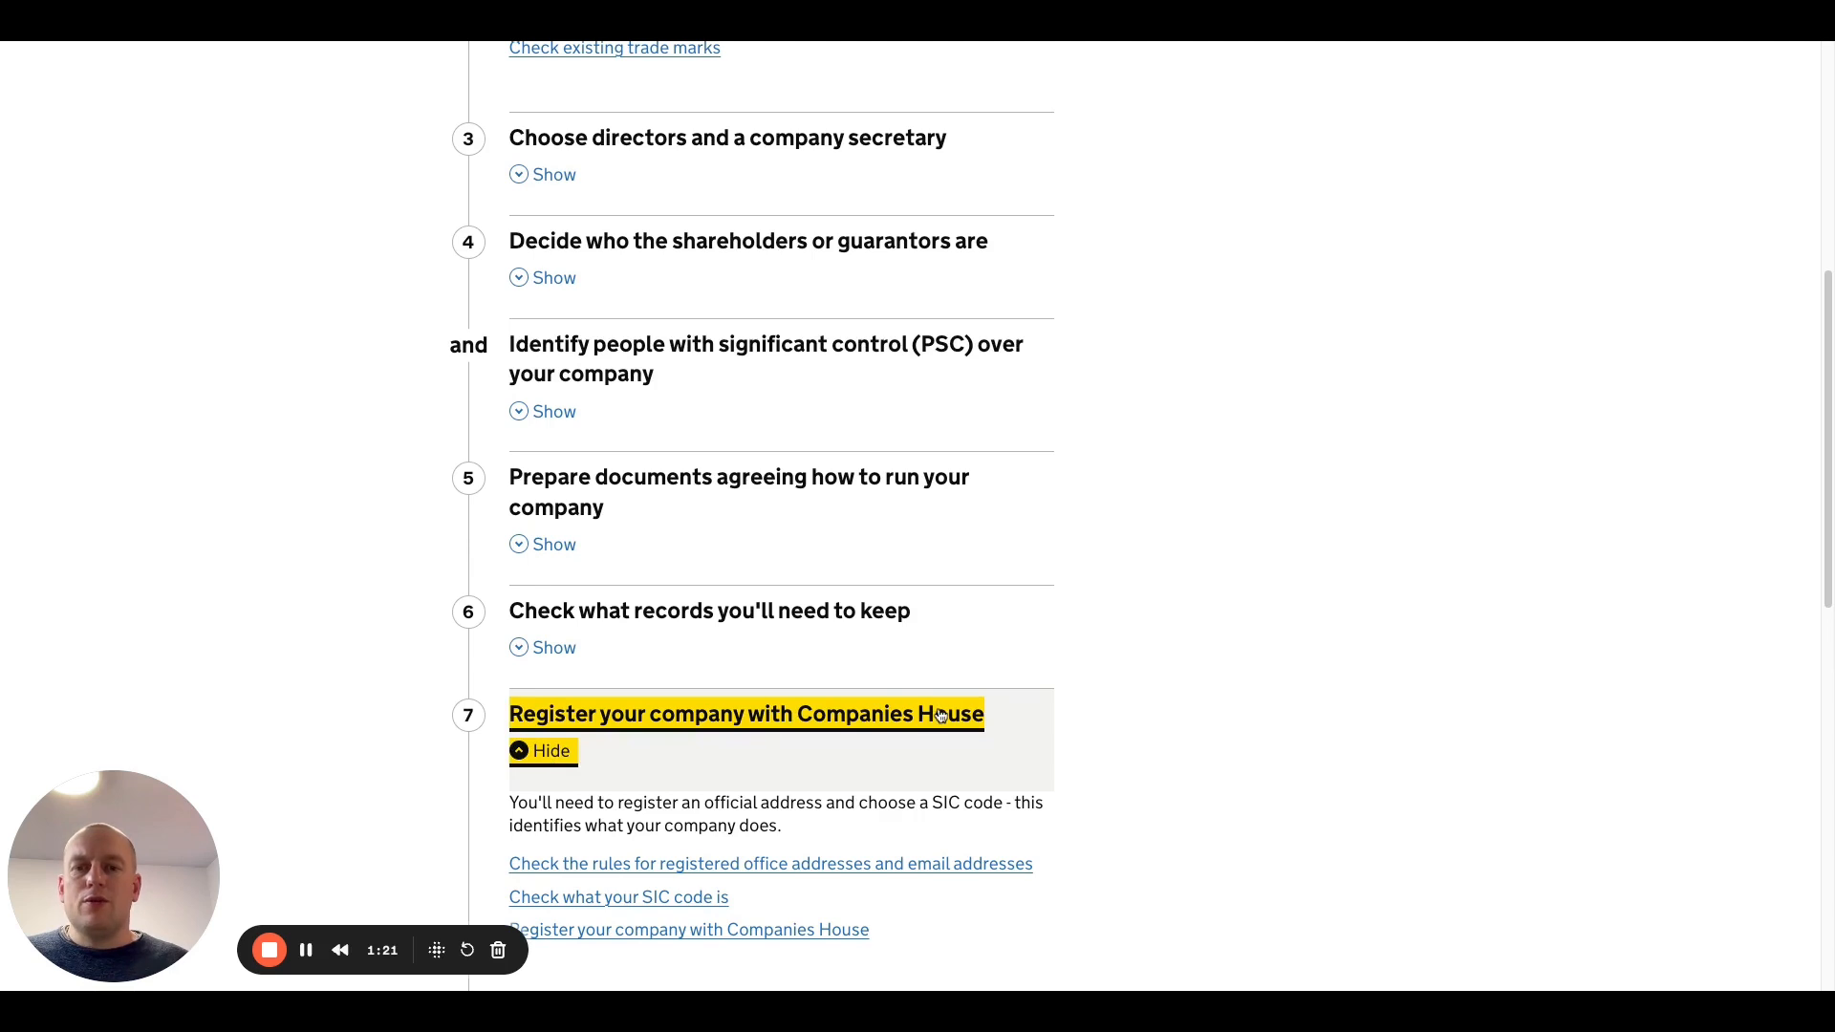
scroll(940, 715, down, 1)
Step: Review the Limited Company Formation package, its price and the additional services offered on the 1st Choice Formations site
scroll(940, 715, down, 2)
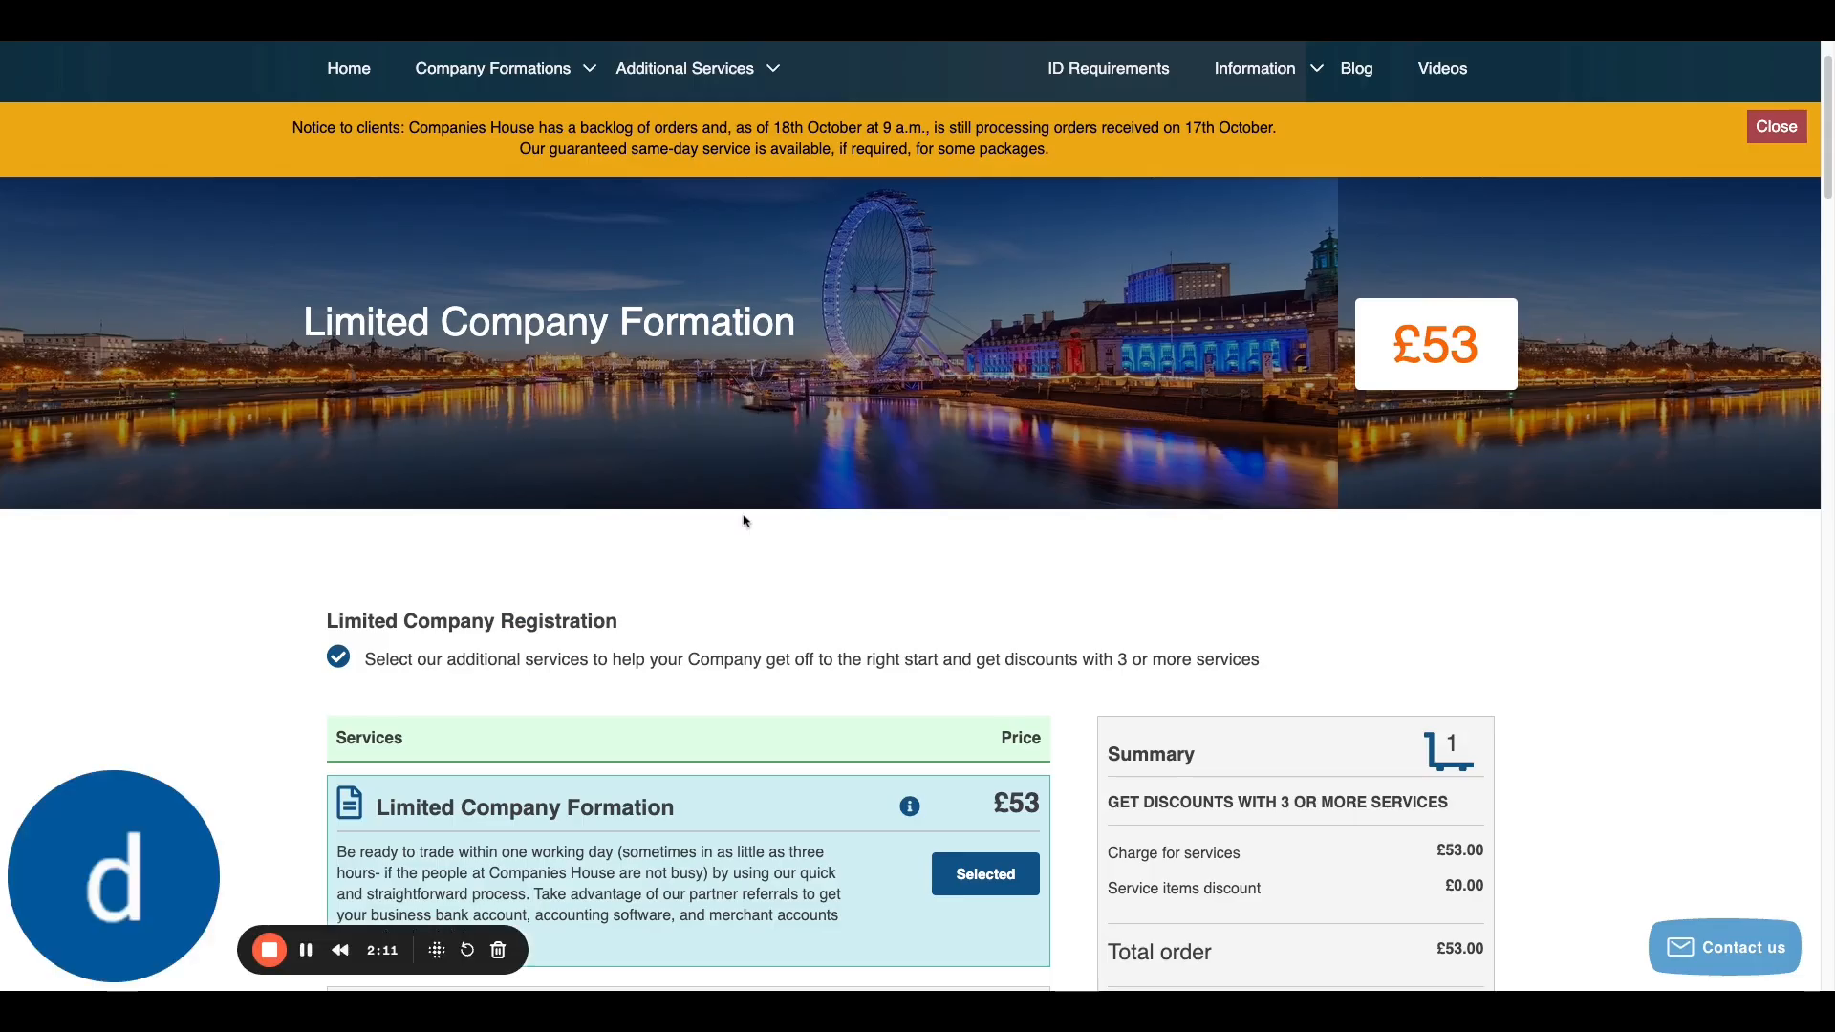
scroll(746, 521, down, 2)
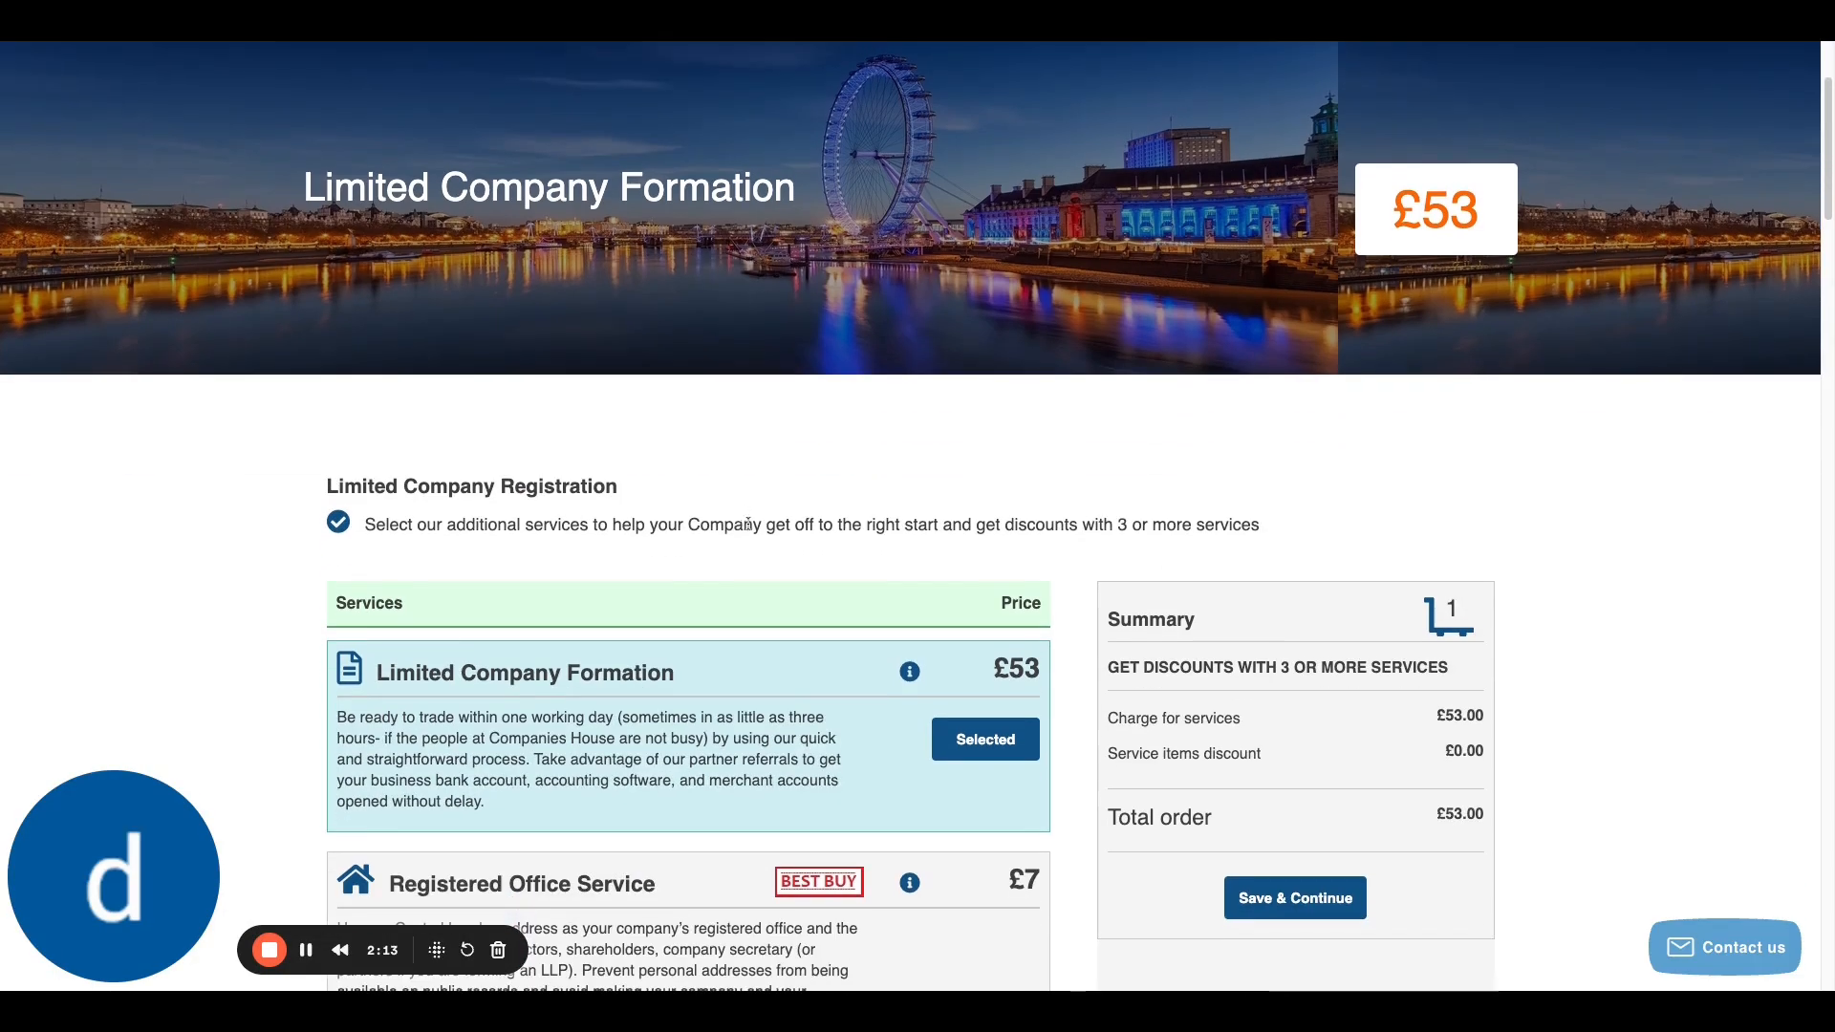
scroll(747, 525, up, 3)
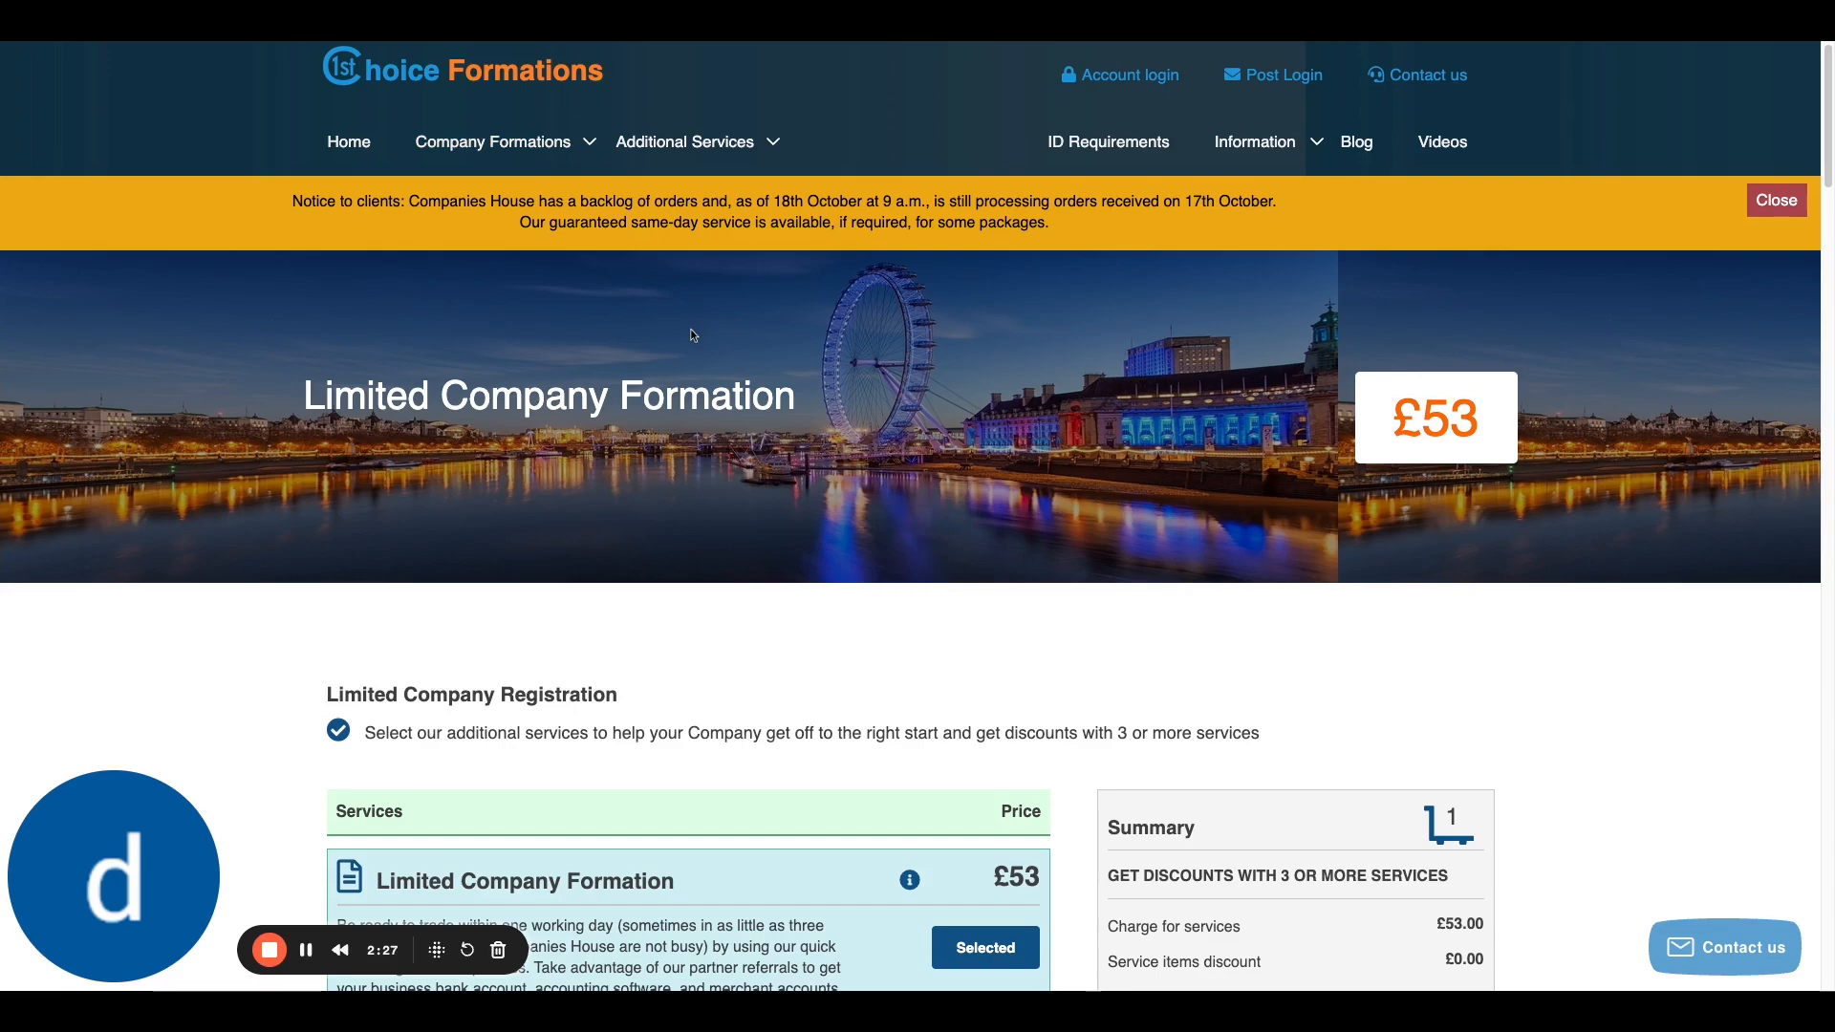
scroll(690, 340, down, 3)
scroll(690, 348, down, 3)
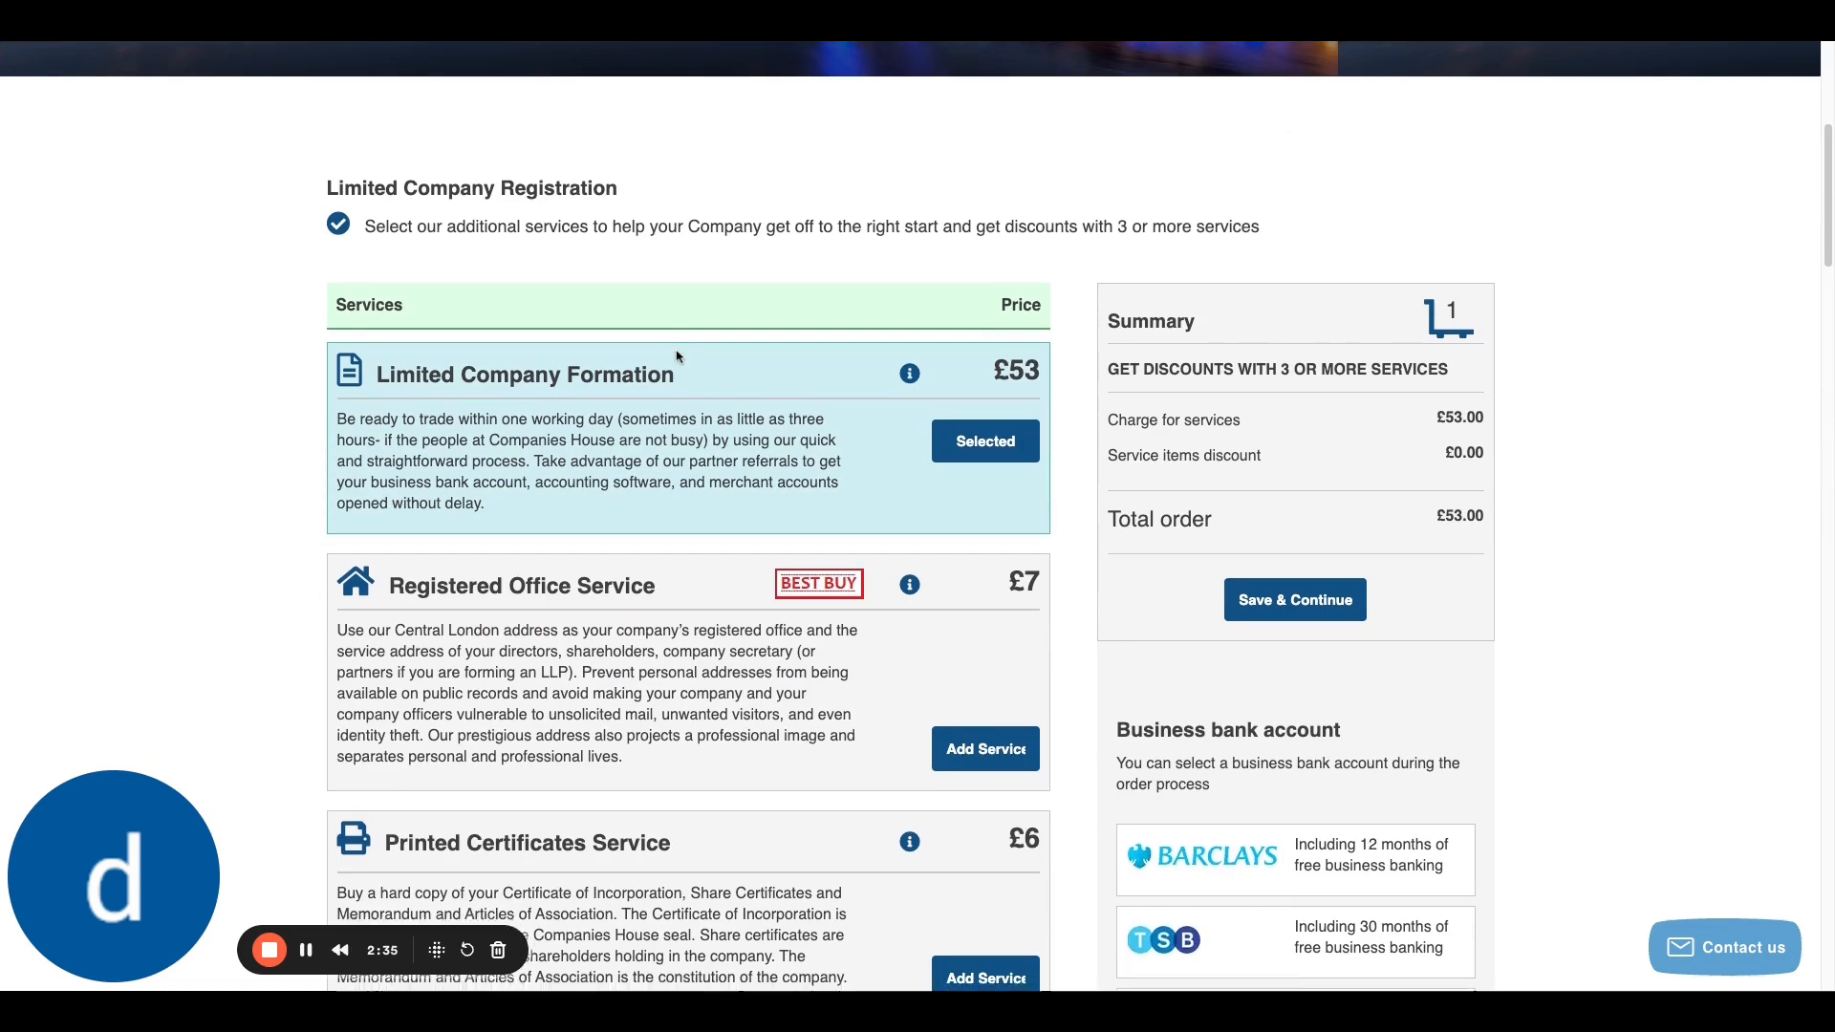
scroll(675, 344, down, 4)
scroll(677, 356, up, 6)
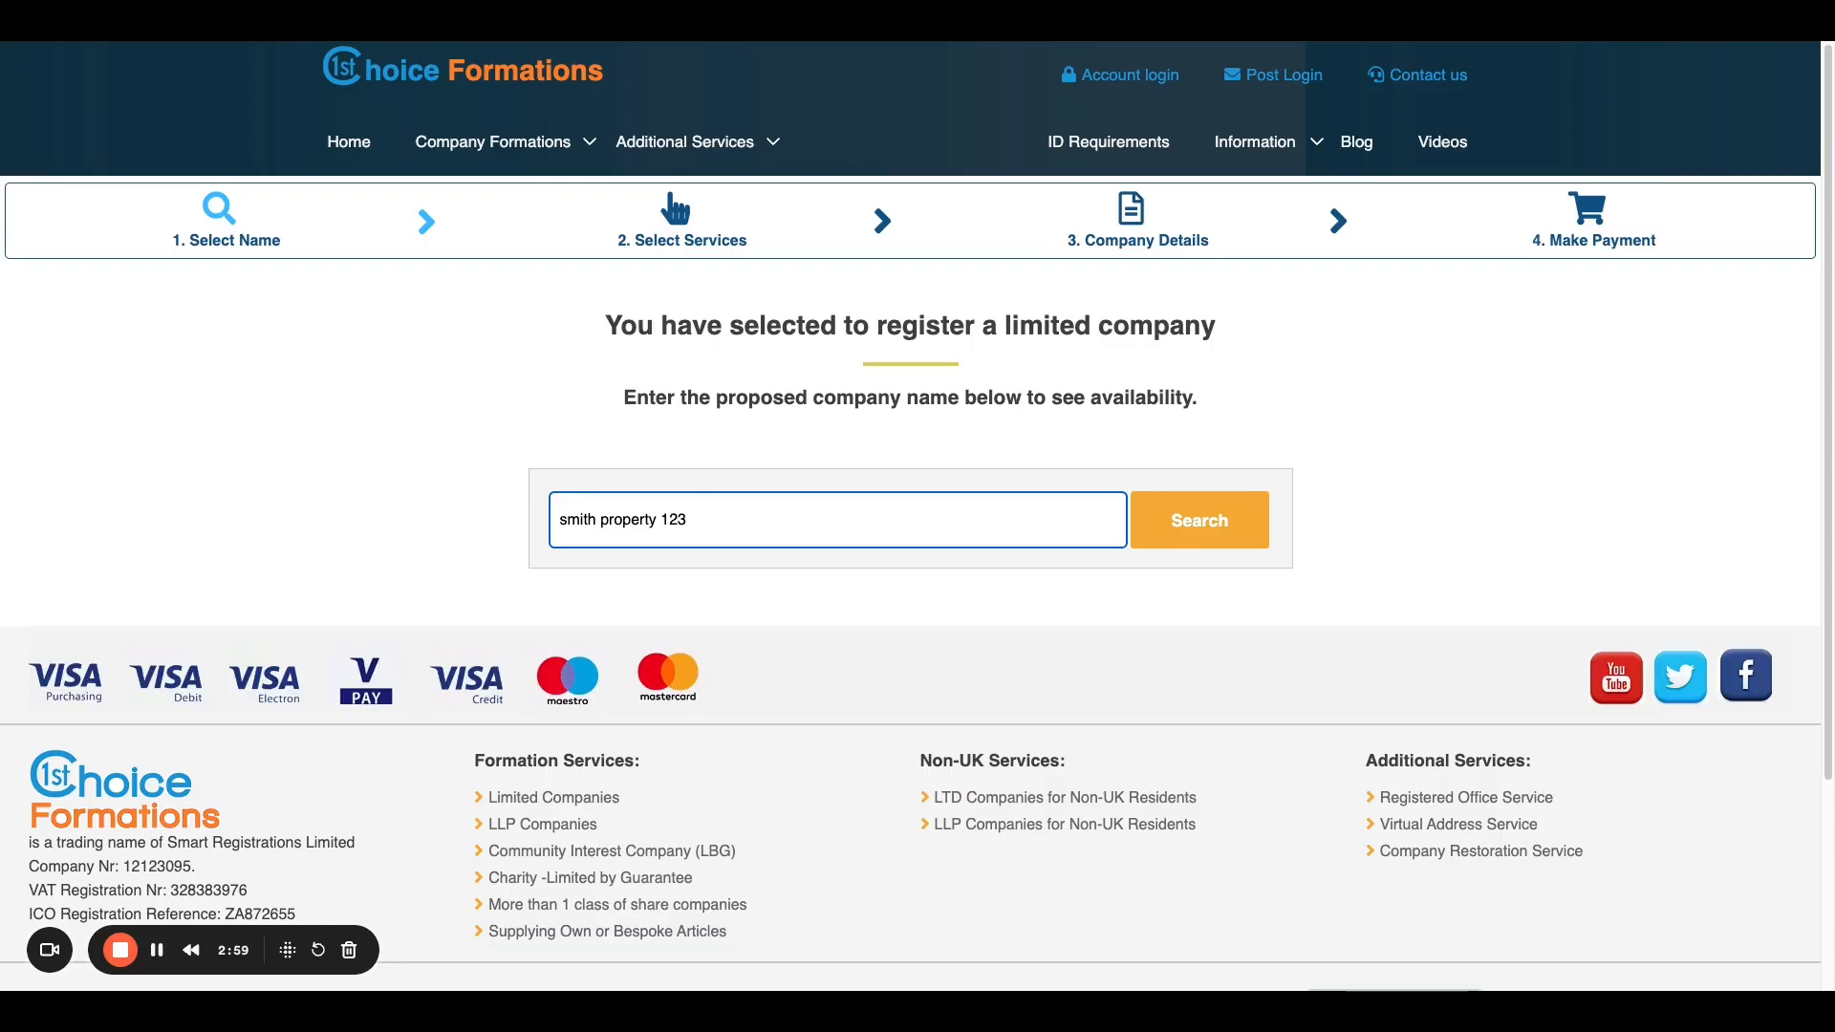
Step: Search the availability of the company name "smith property 123", completed with the suffix "Ltd"
key(Return)
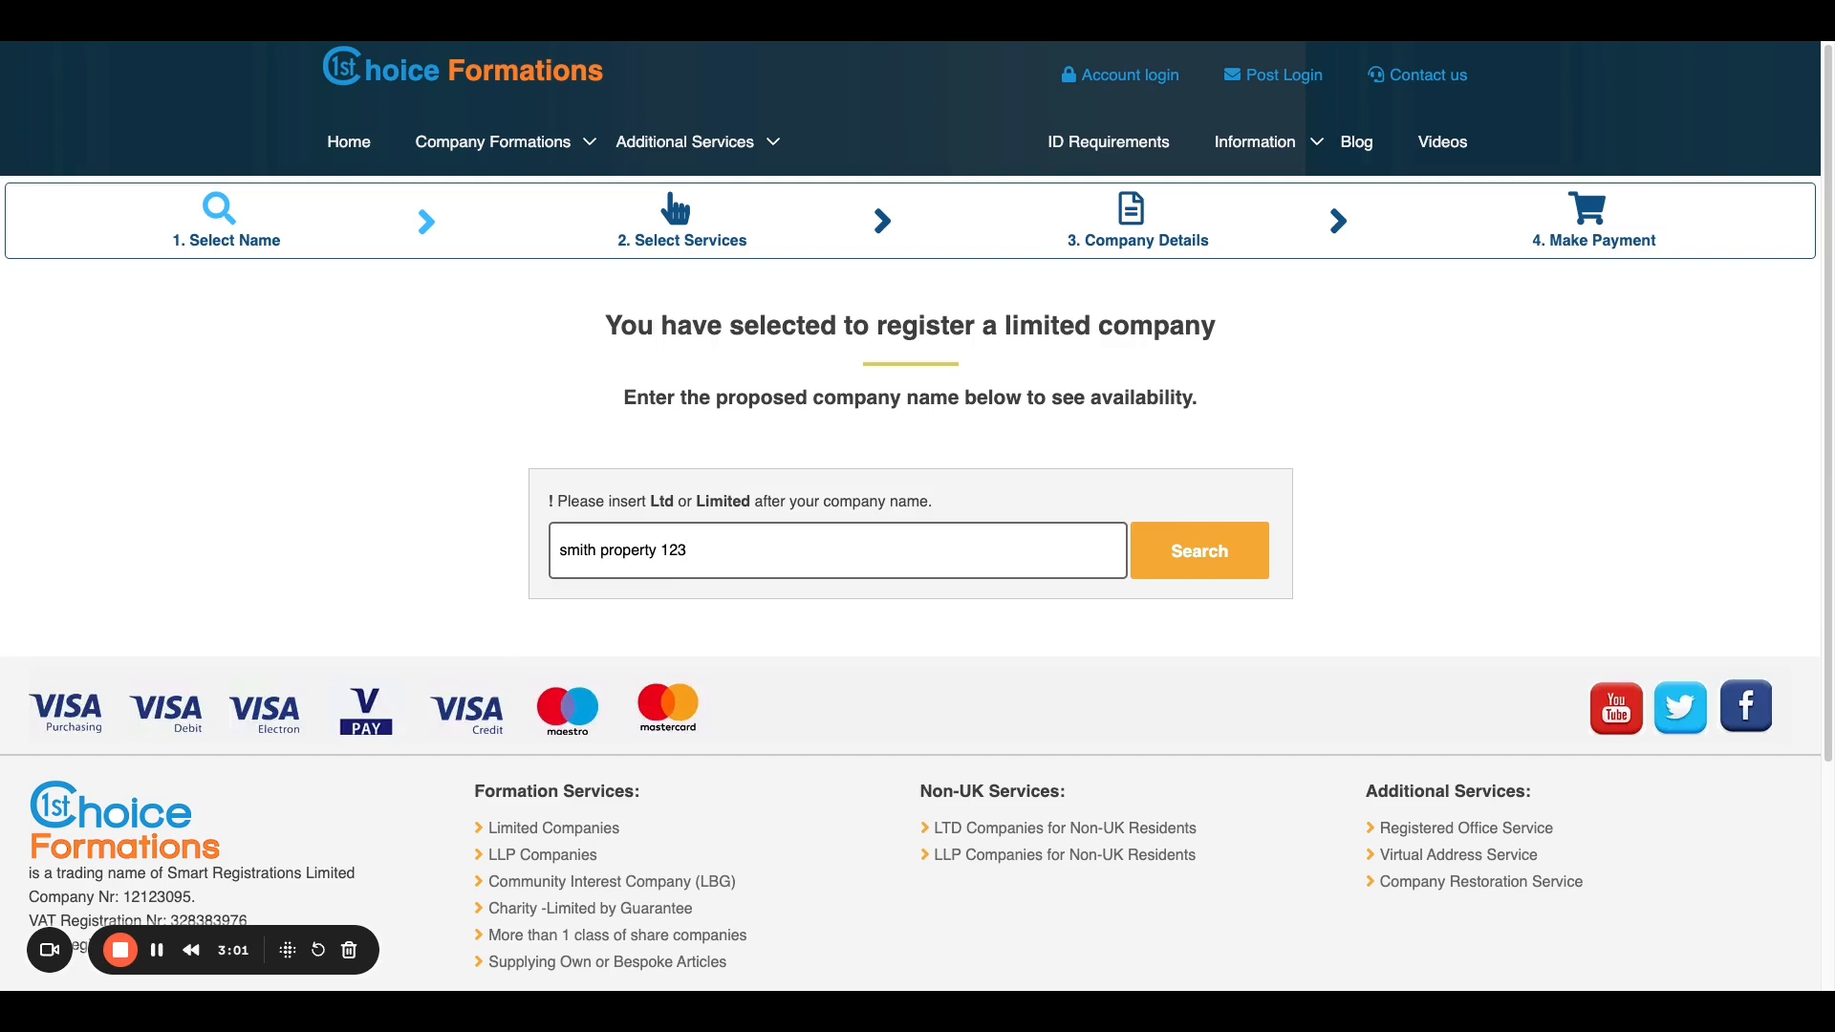
click(956, 543)
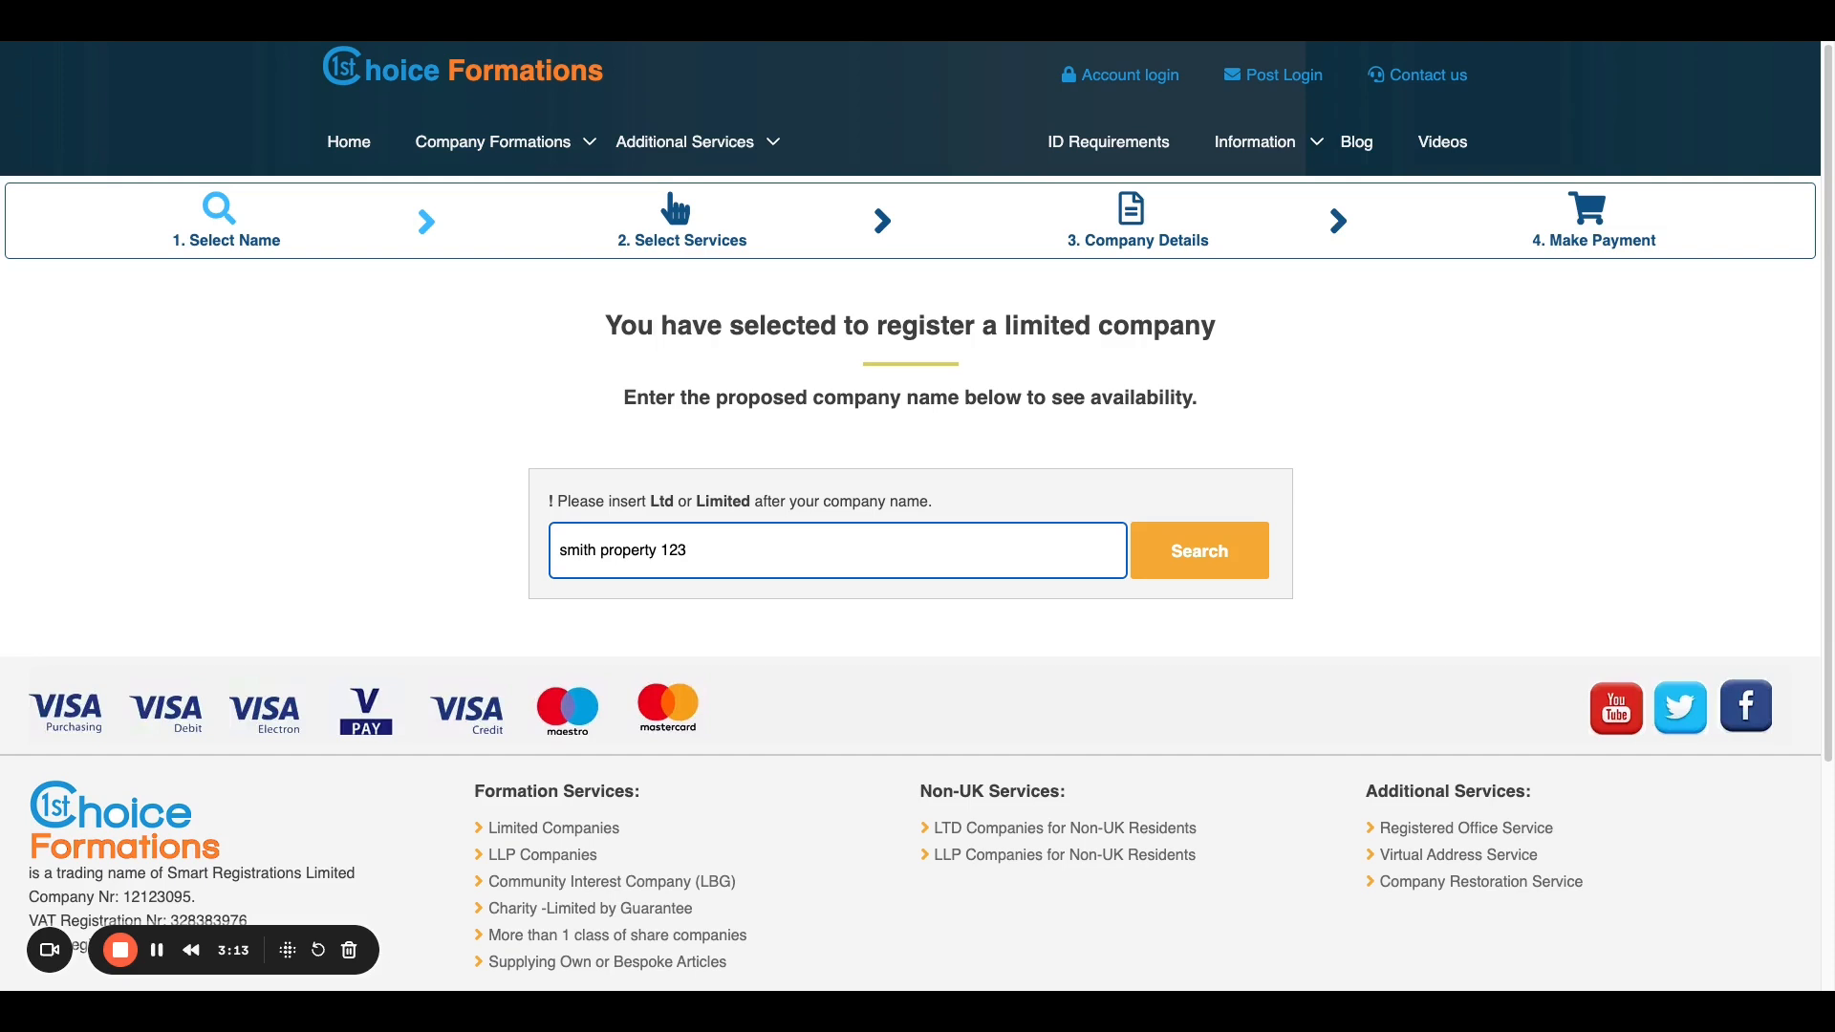
text(Ltd)
click(1179, 577)
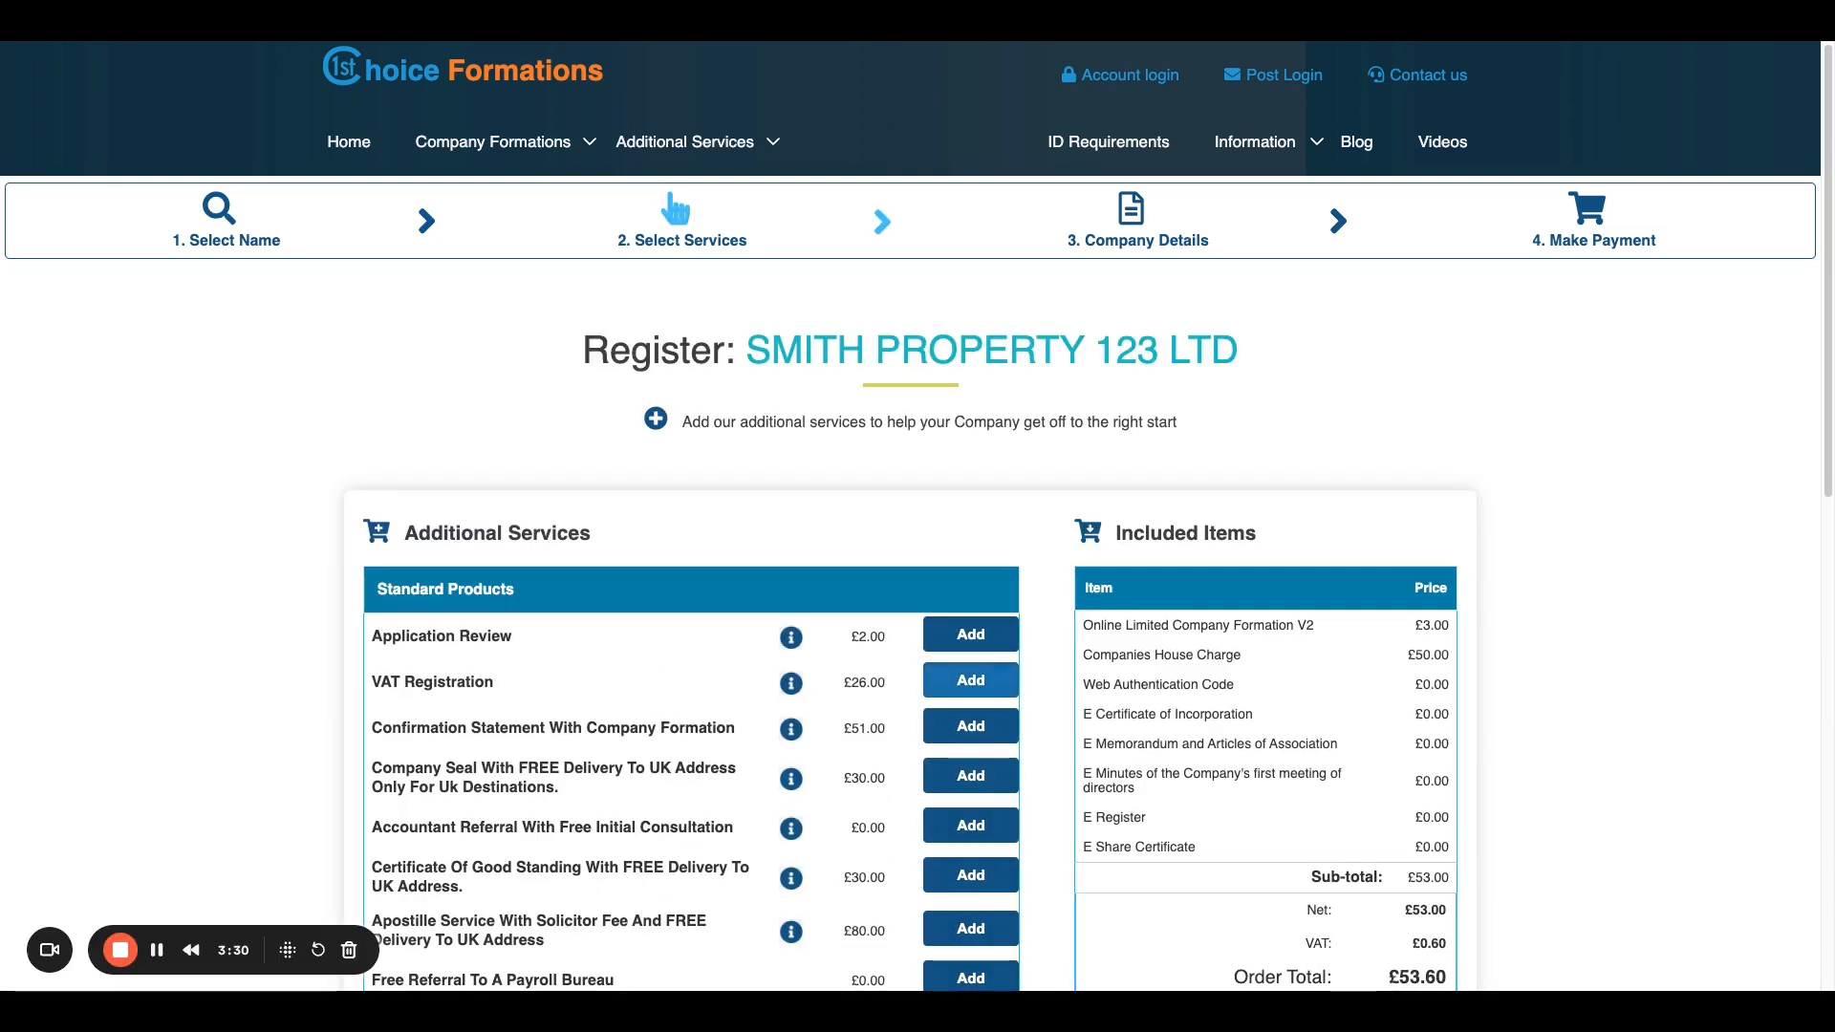
Step: Look through the additional services and continue to the company details without adding any of them
scroll(856, 667, down, 1)
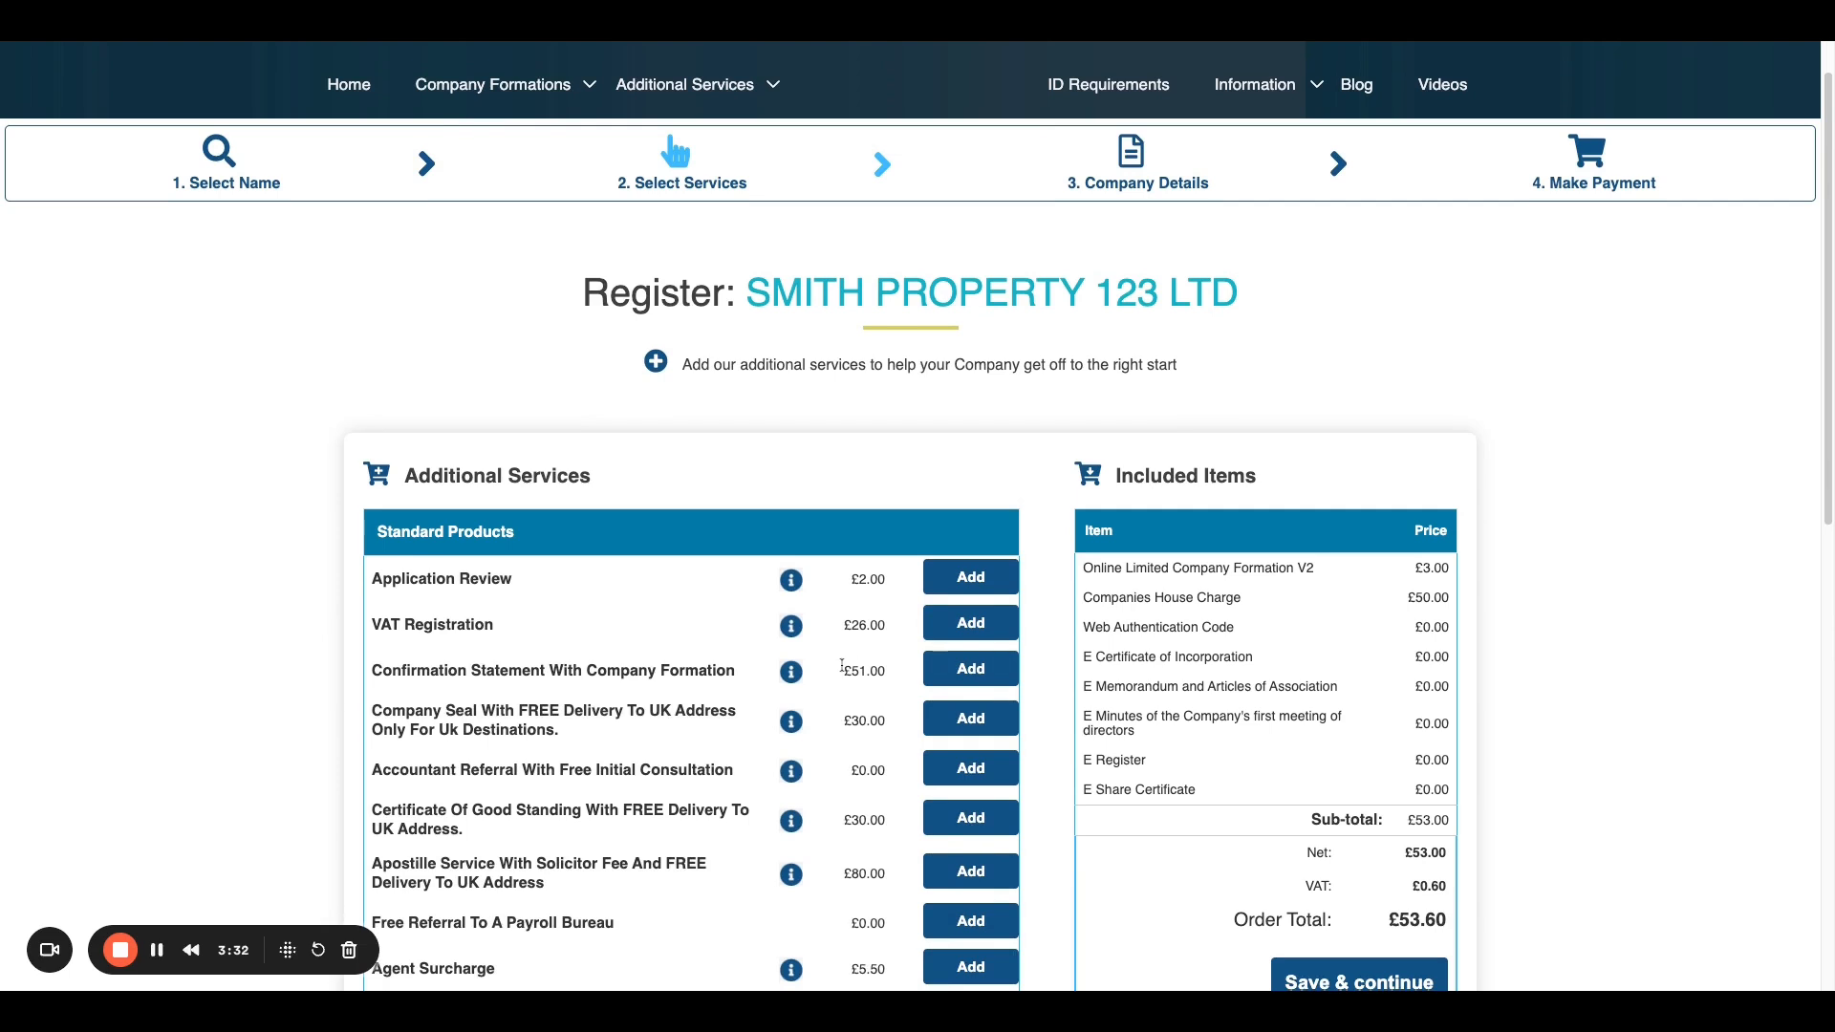
scroll(842, 666, down, 2)
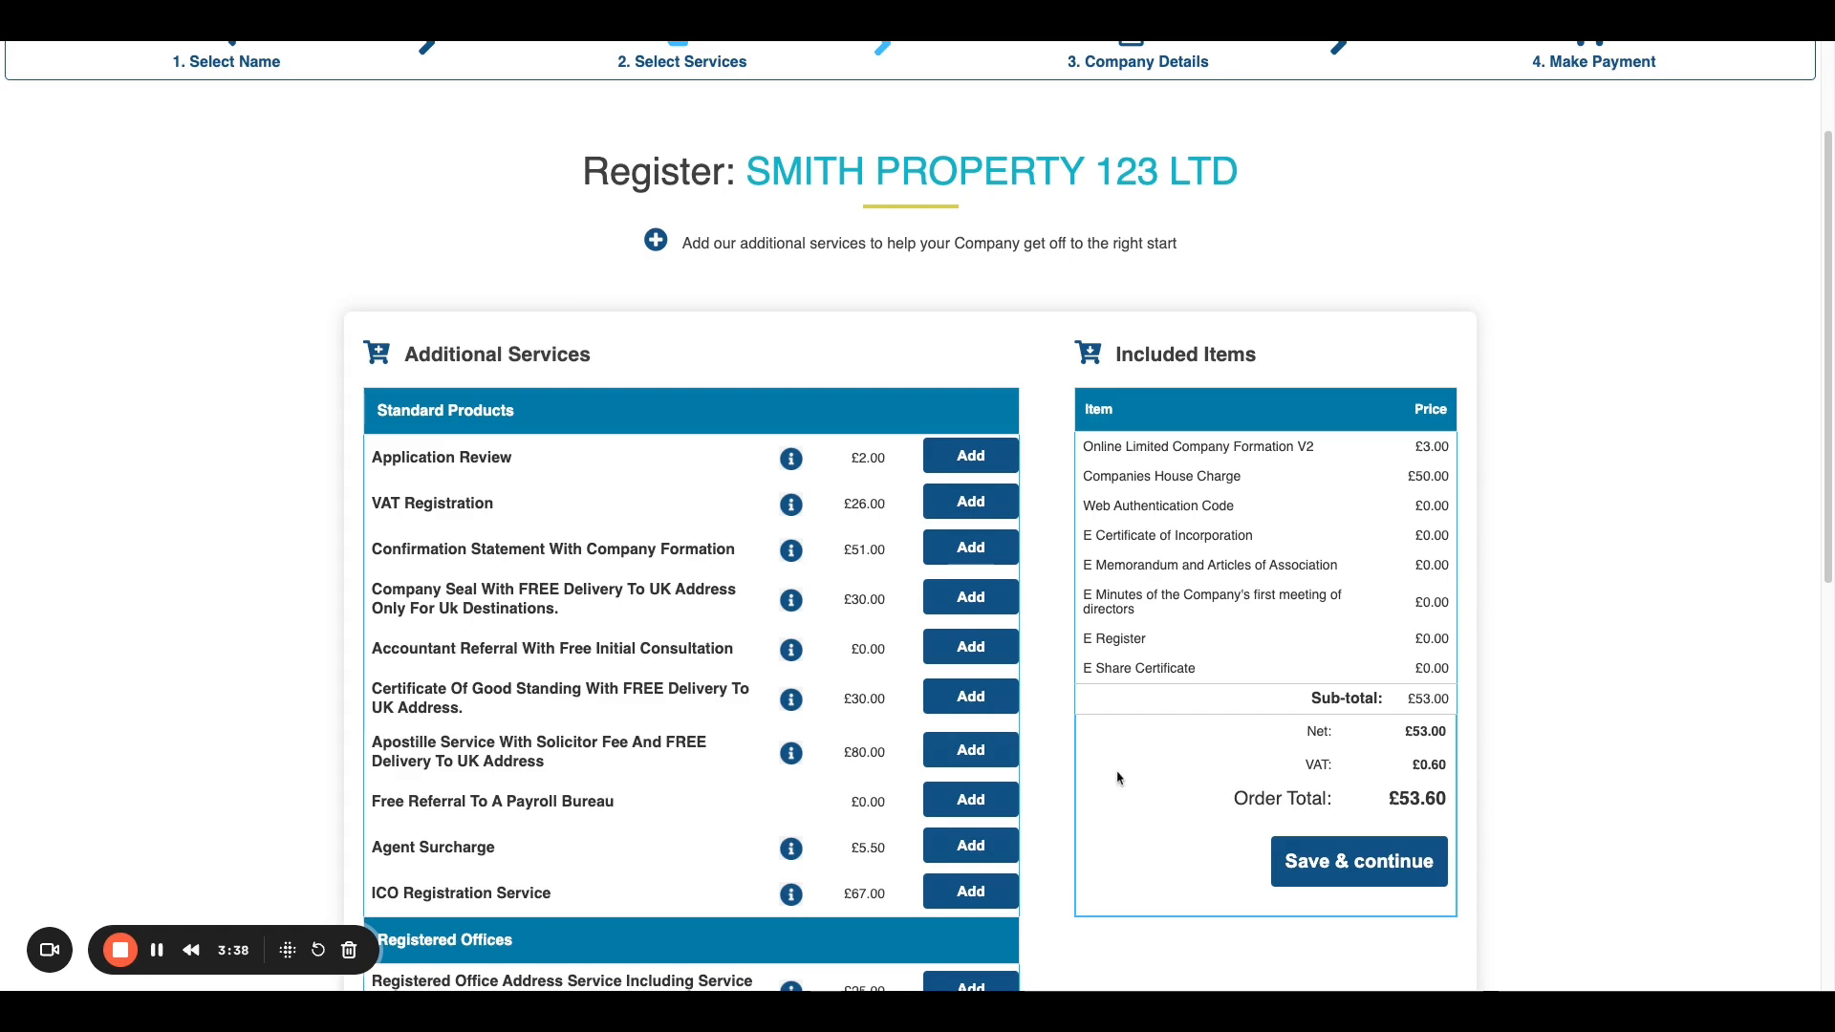
scroll(1117, 772, down, 5)
scroll(1195, 774, up, 2)
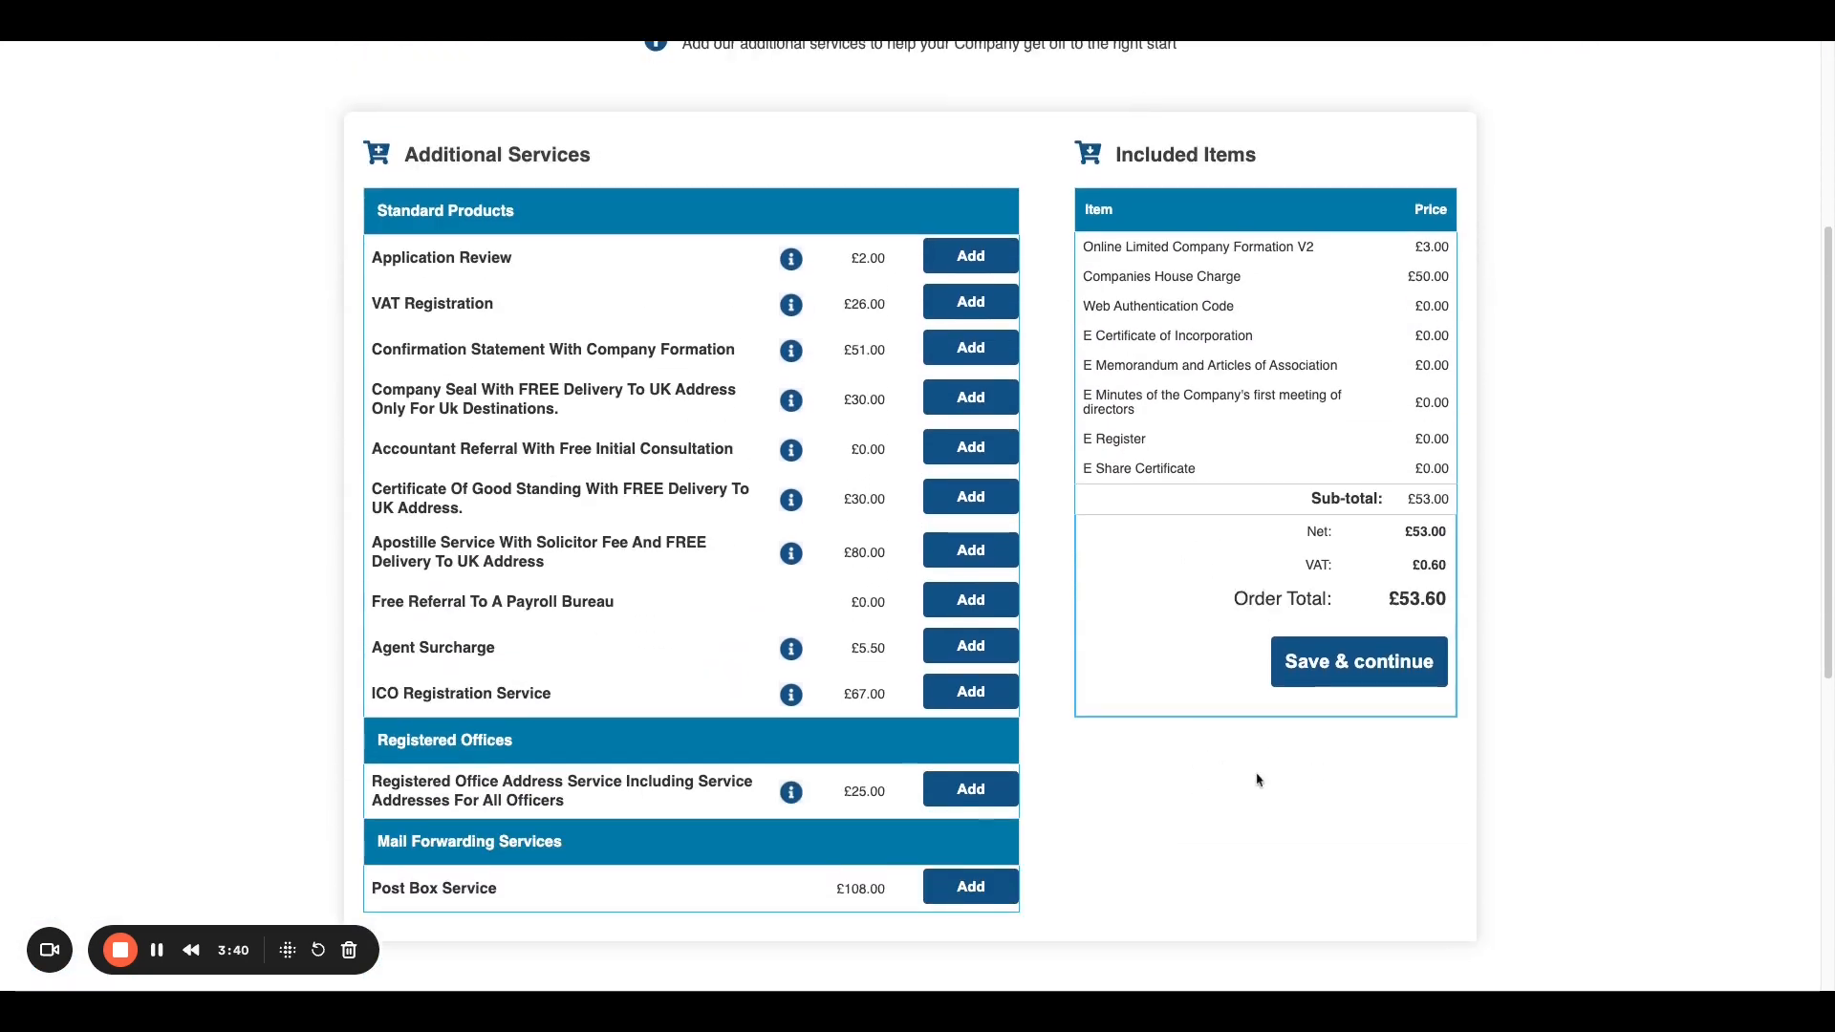
click(1383, 672)
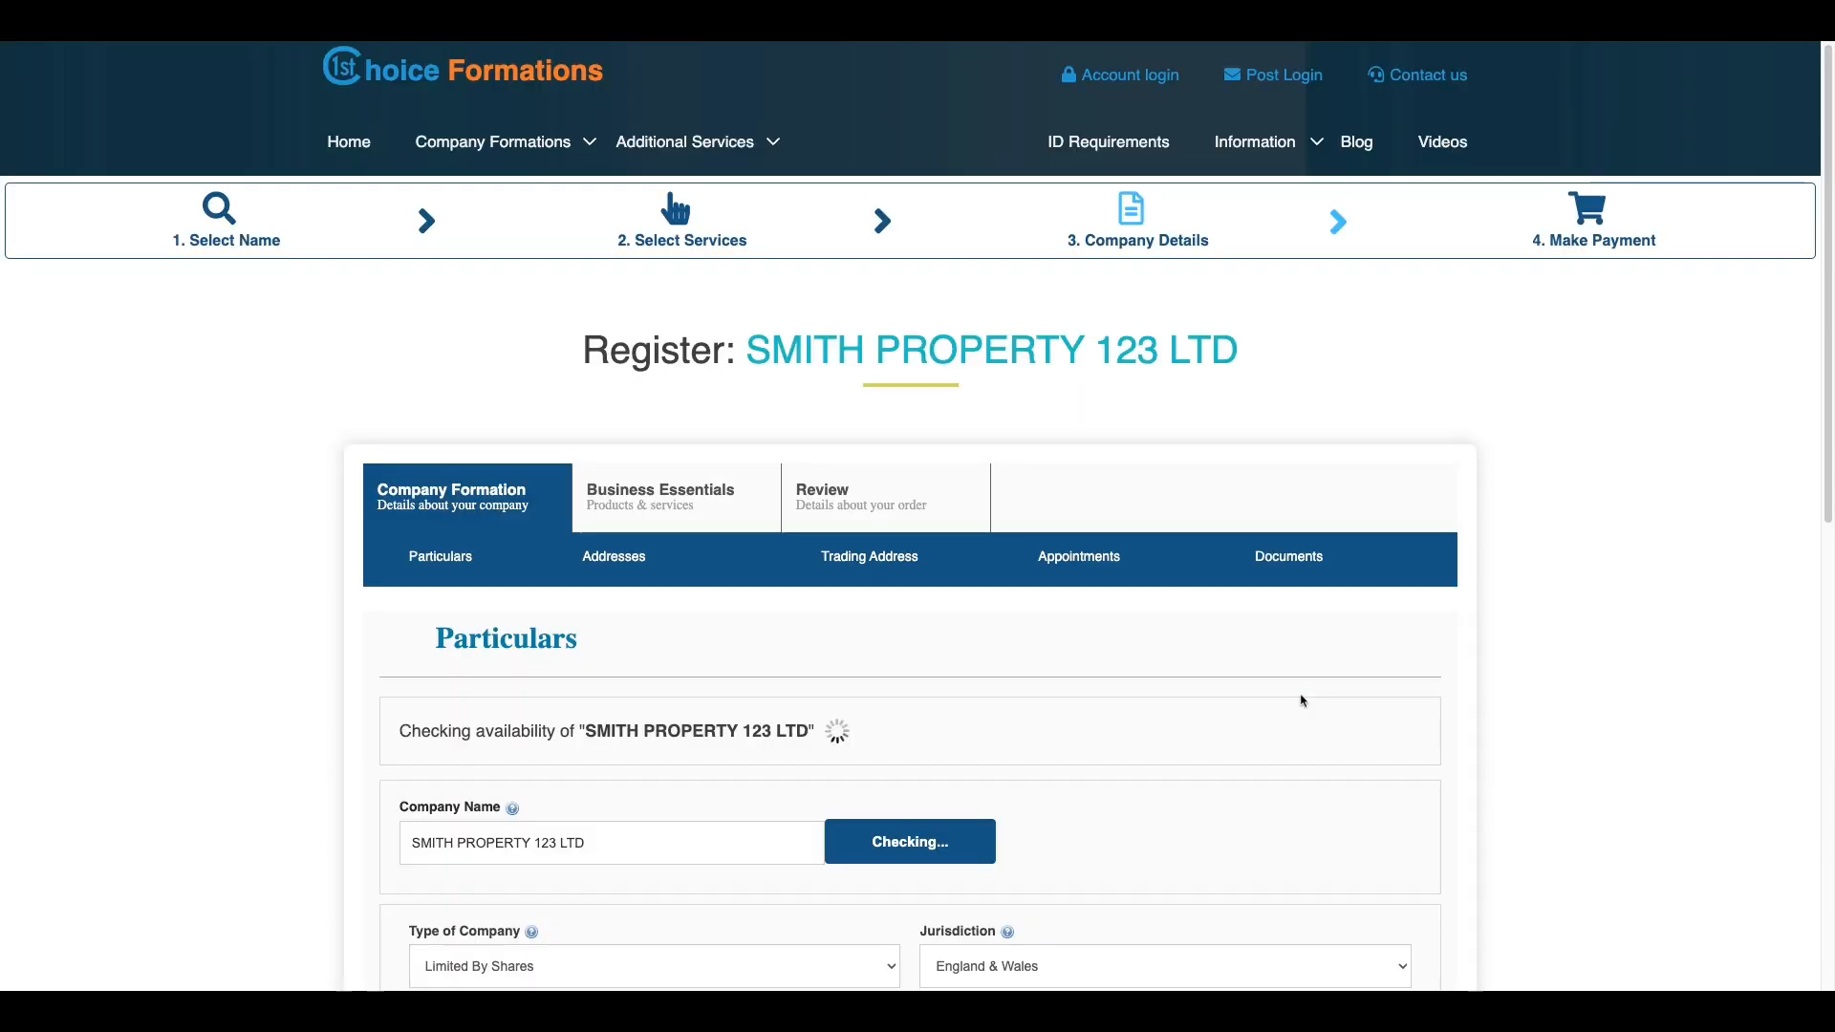
Step: Set the business activities category to "L: Real estate activities" and add SIC code 68209 - Other letting and operating of own or leased real estate
scroll(1295, 714, down, 2)
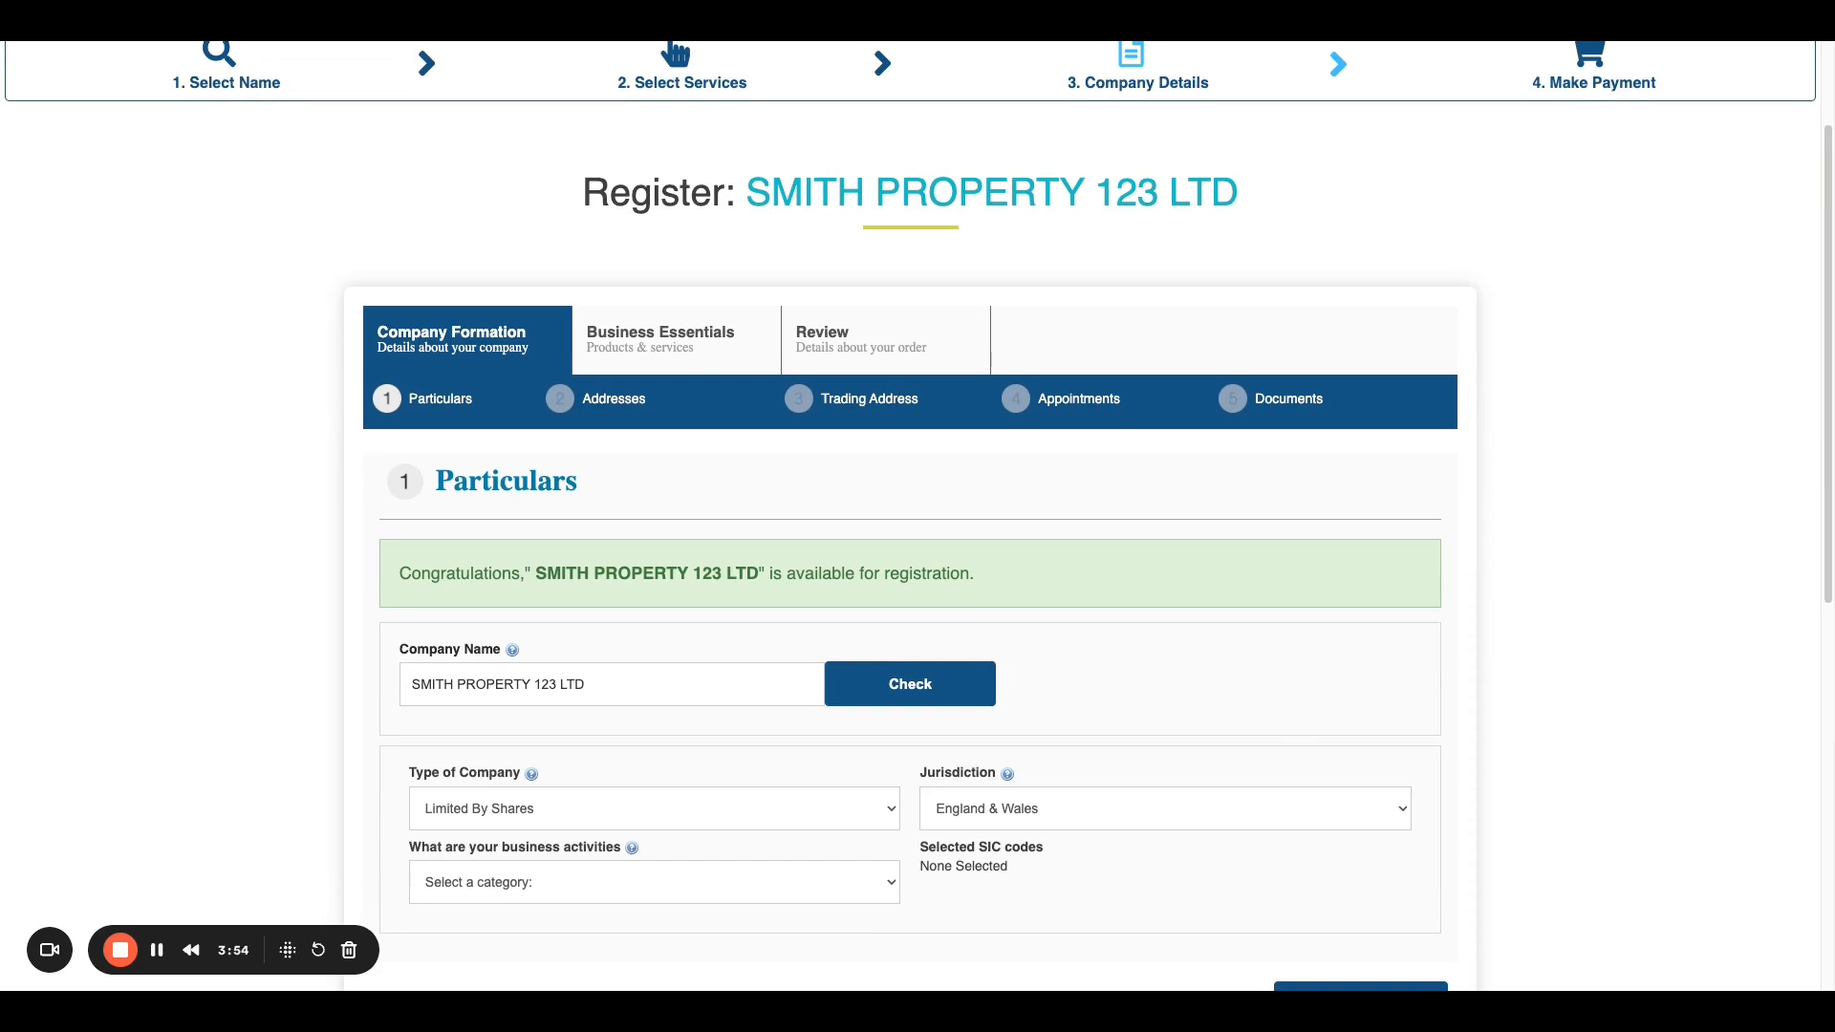
scroll(1267, 698, down, 3)
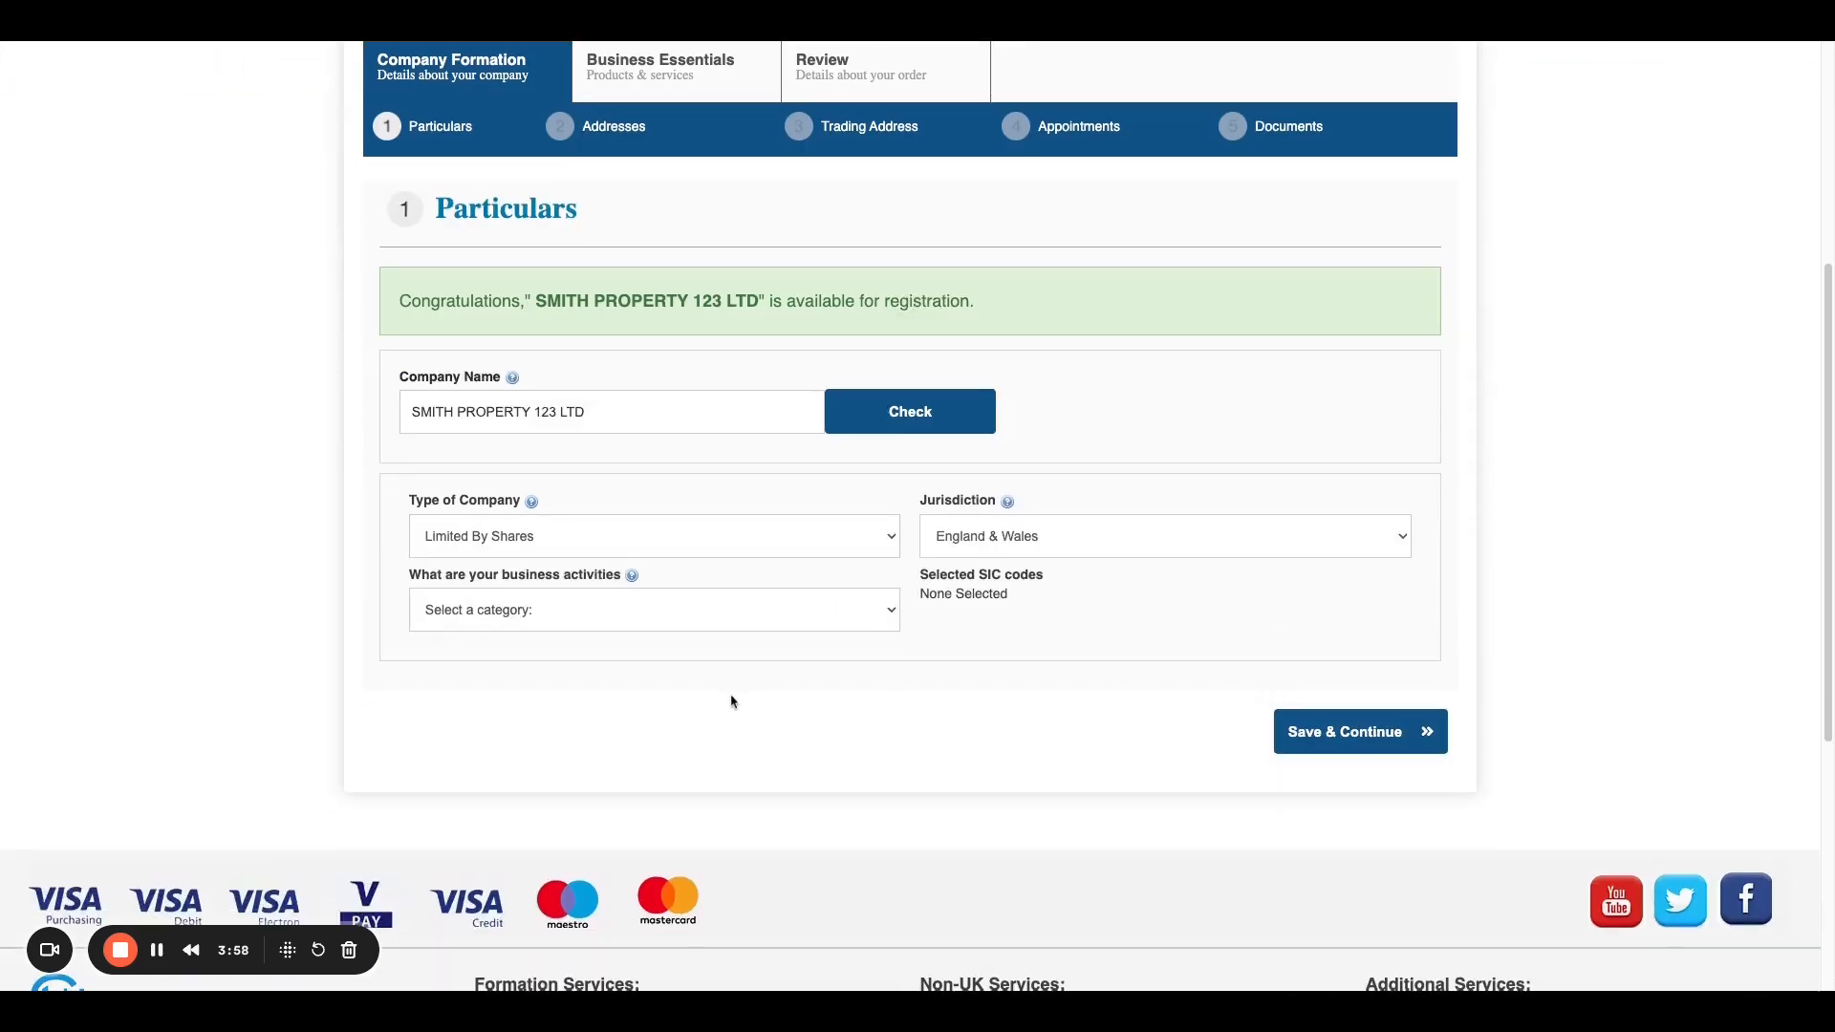
scroll(731, 702, up, 2)
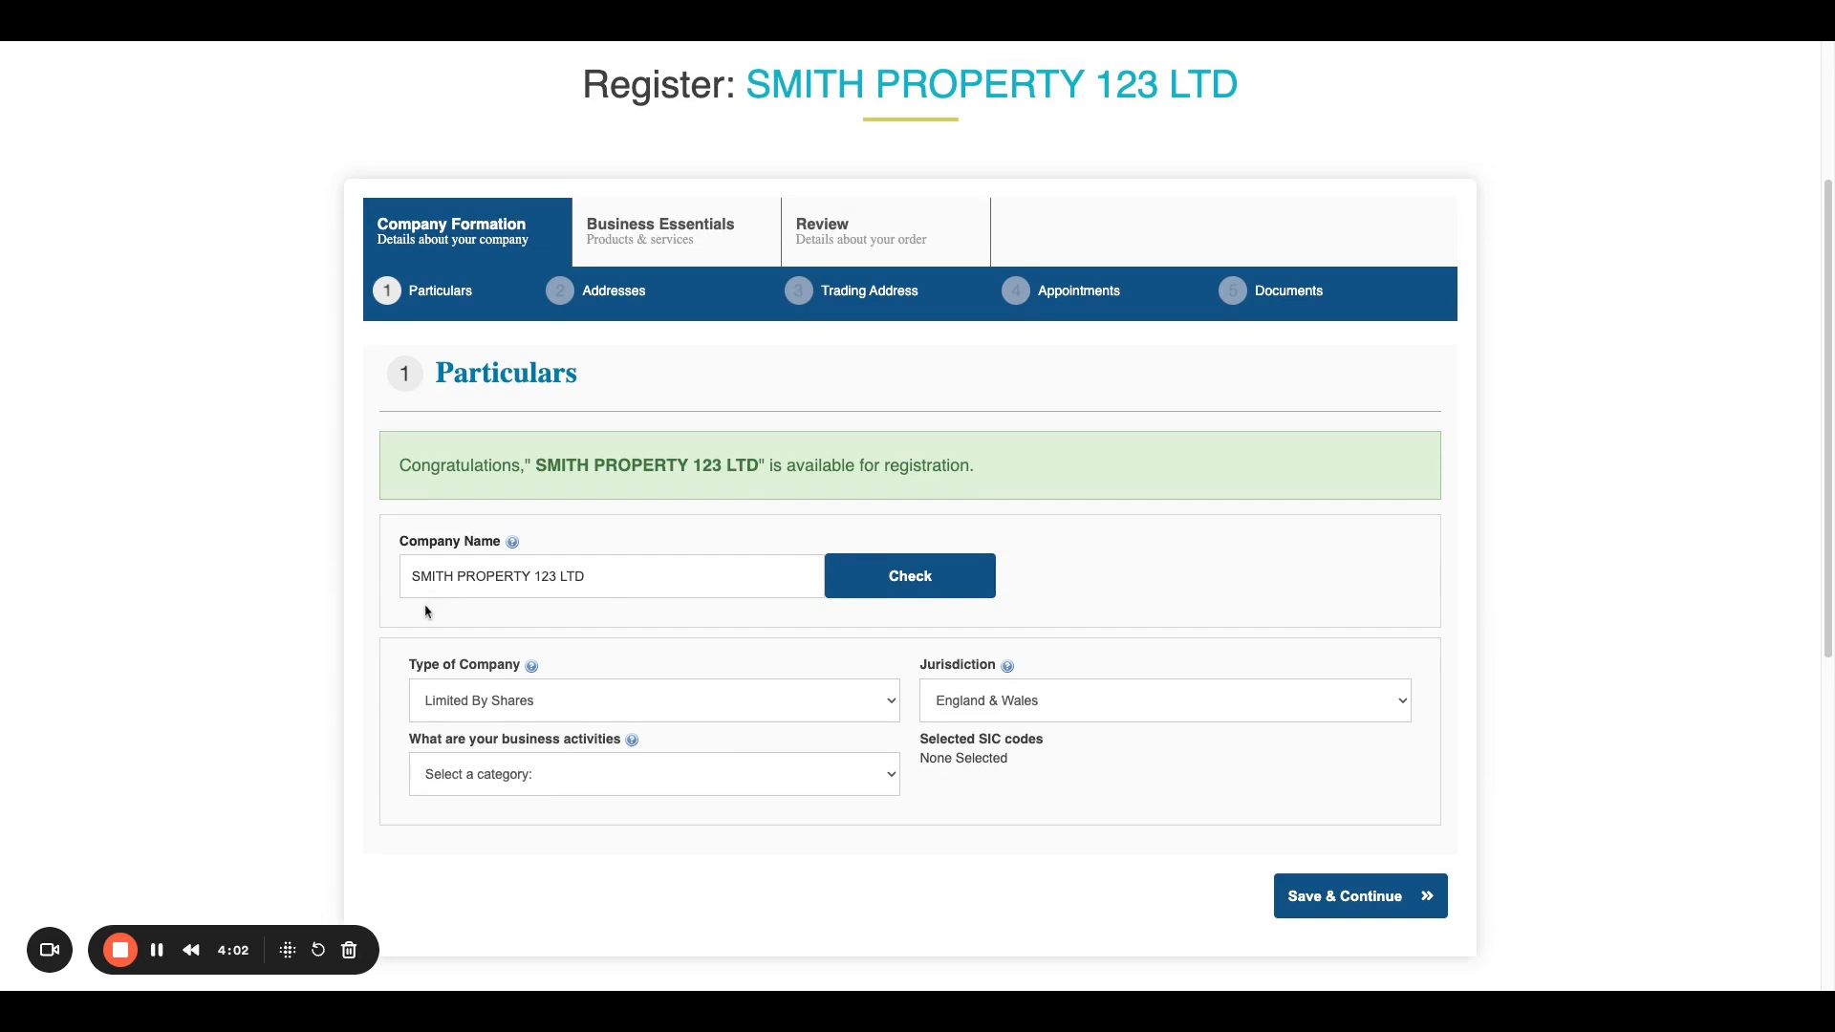
scroll(430, 617, down, 2)
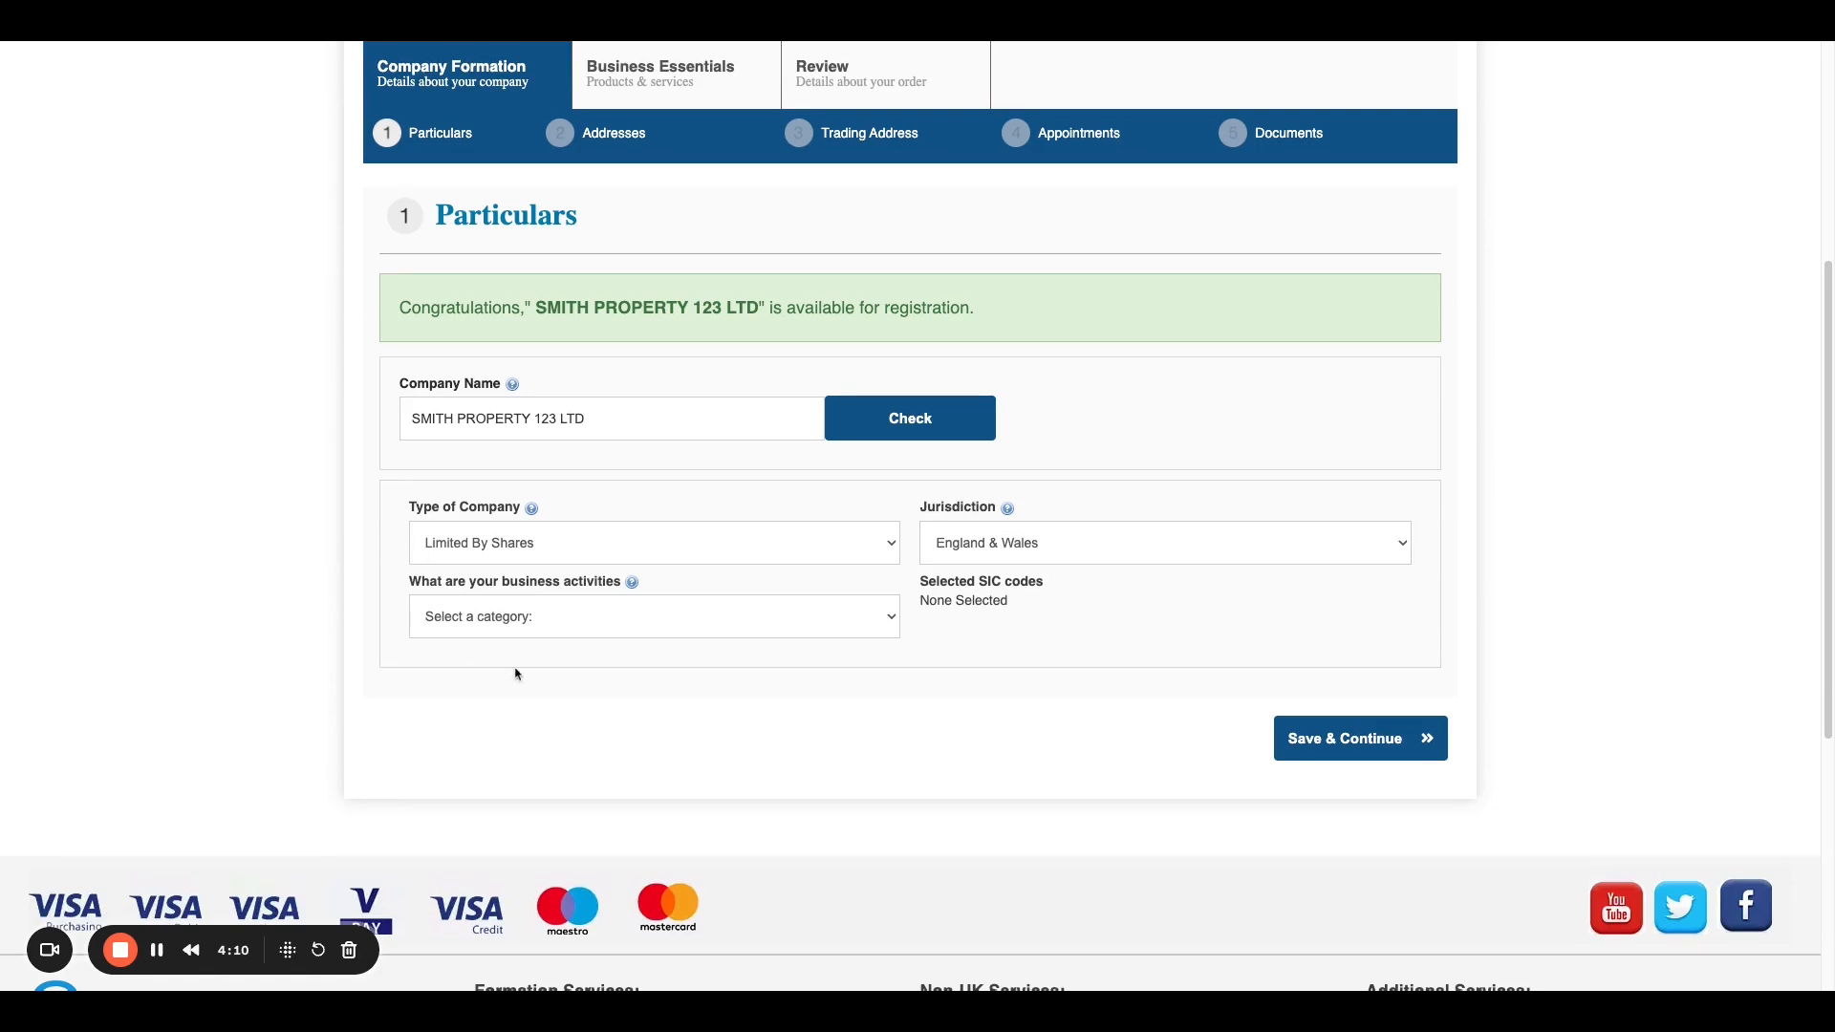
click(157, 949)
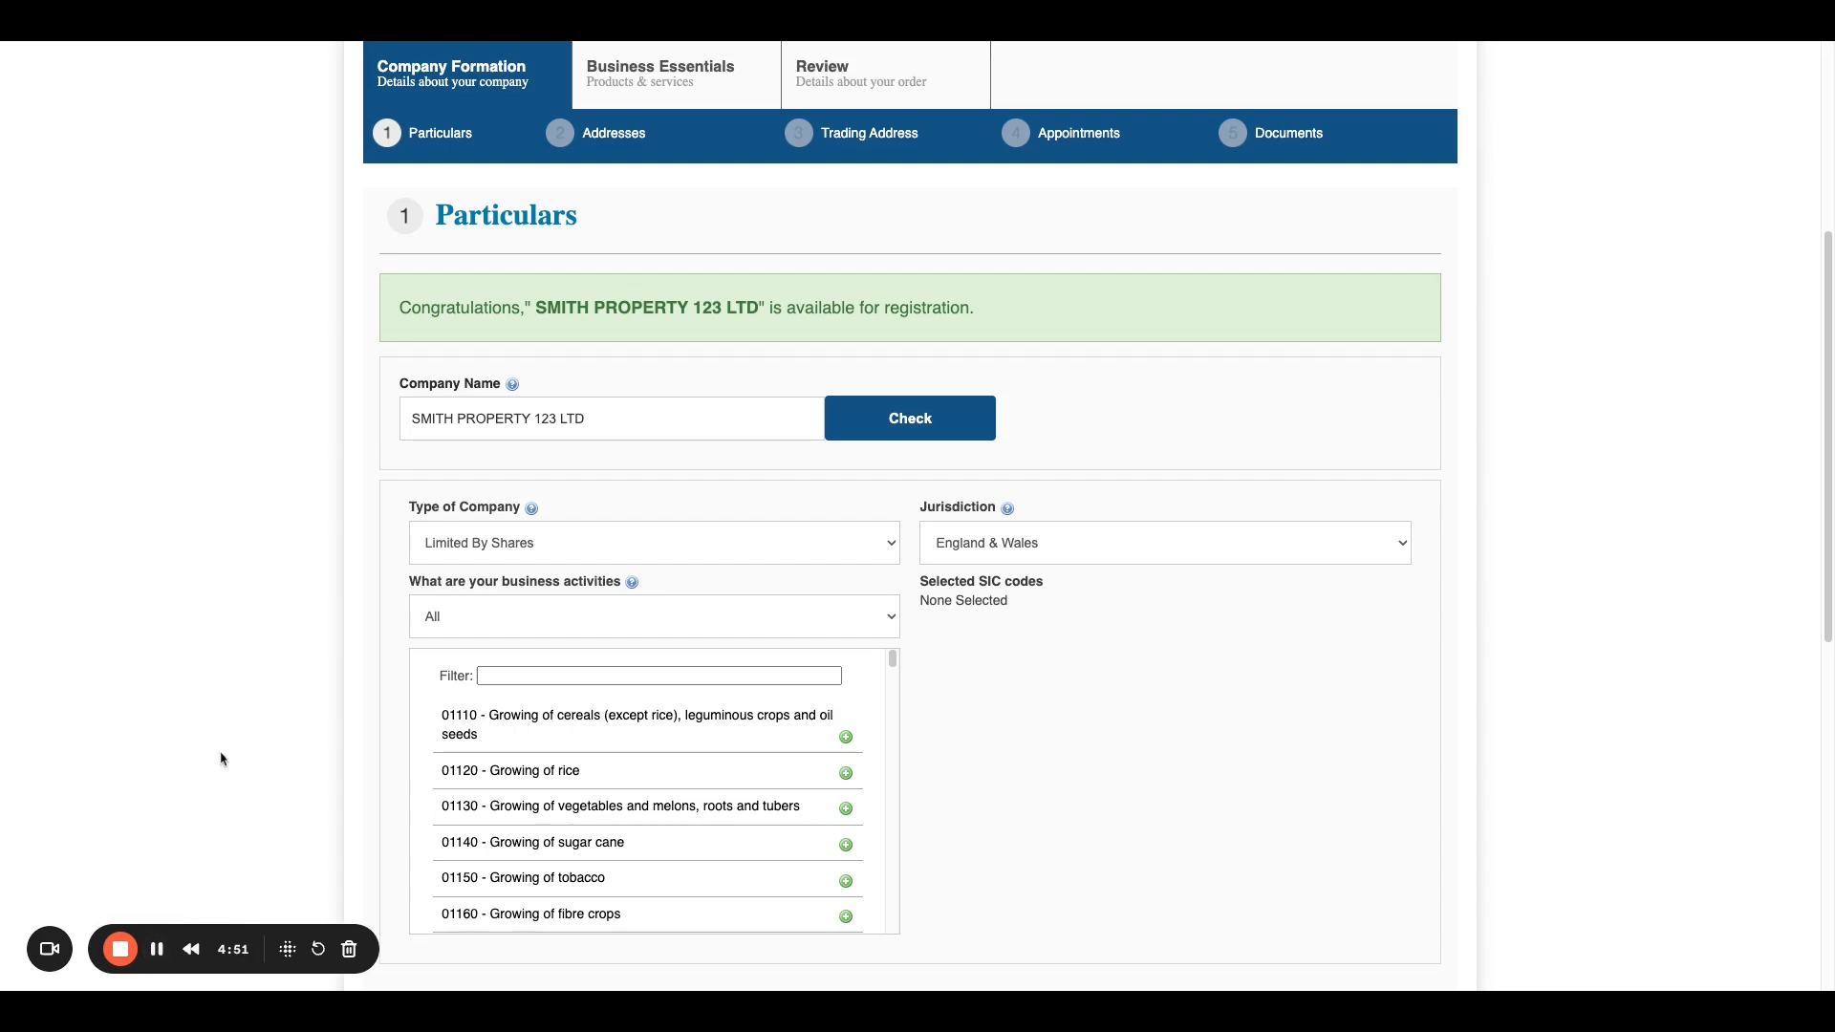
scroll(220, 760, down, 2)
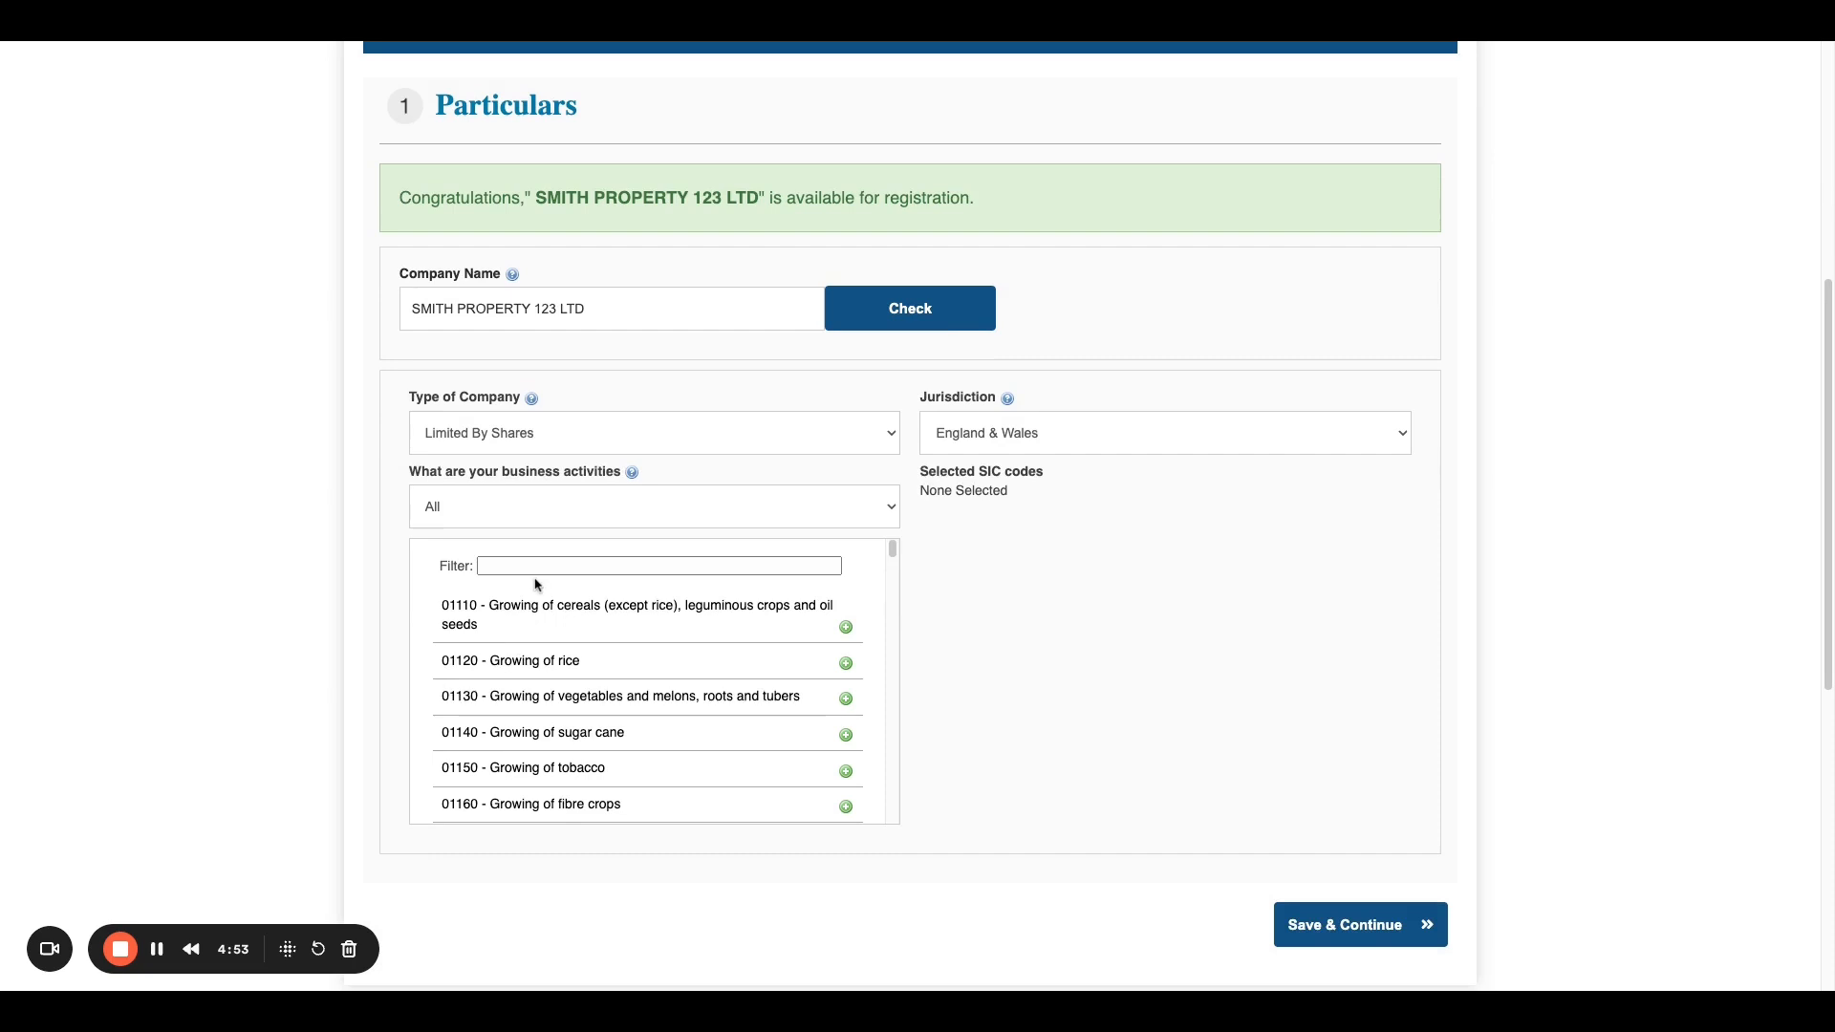
click(539, 571)
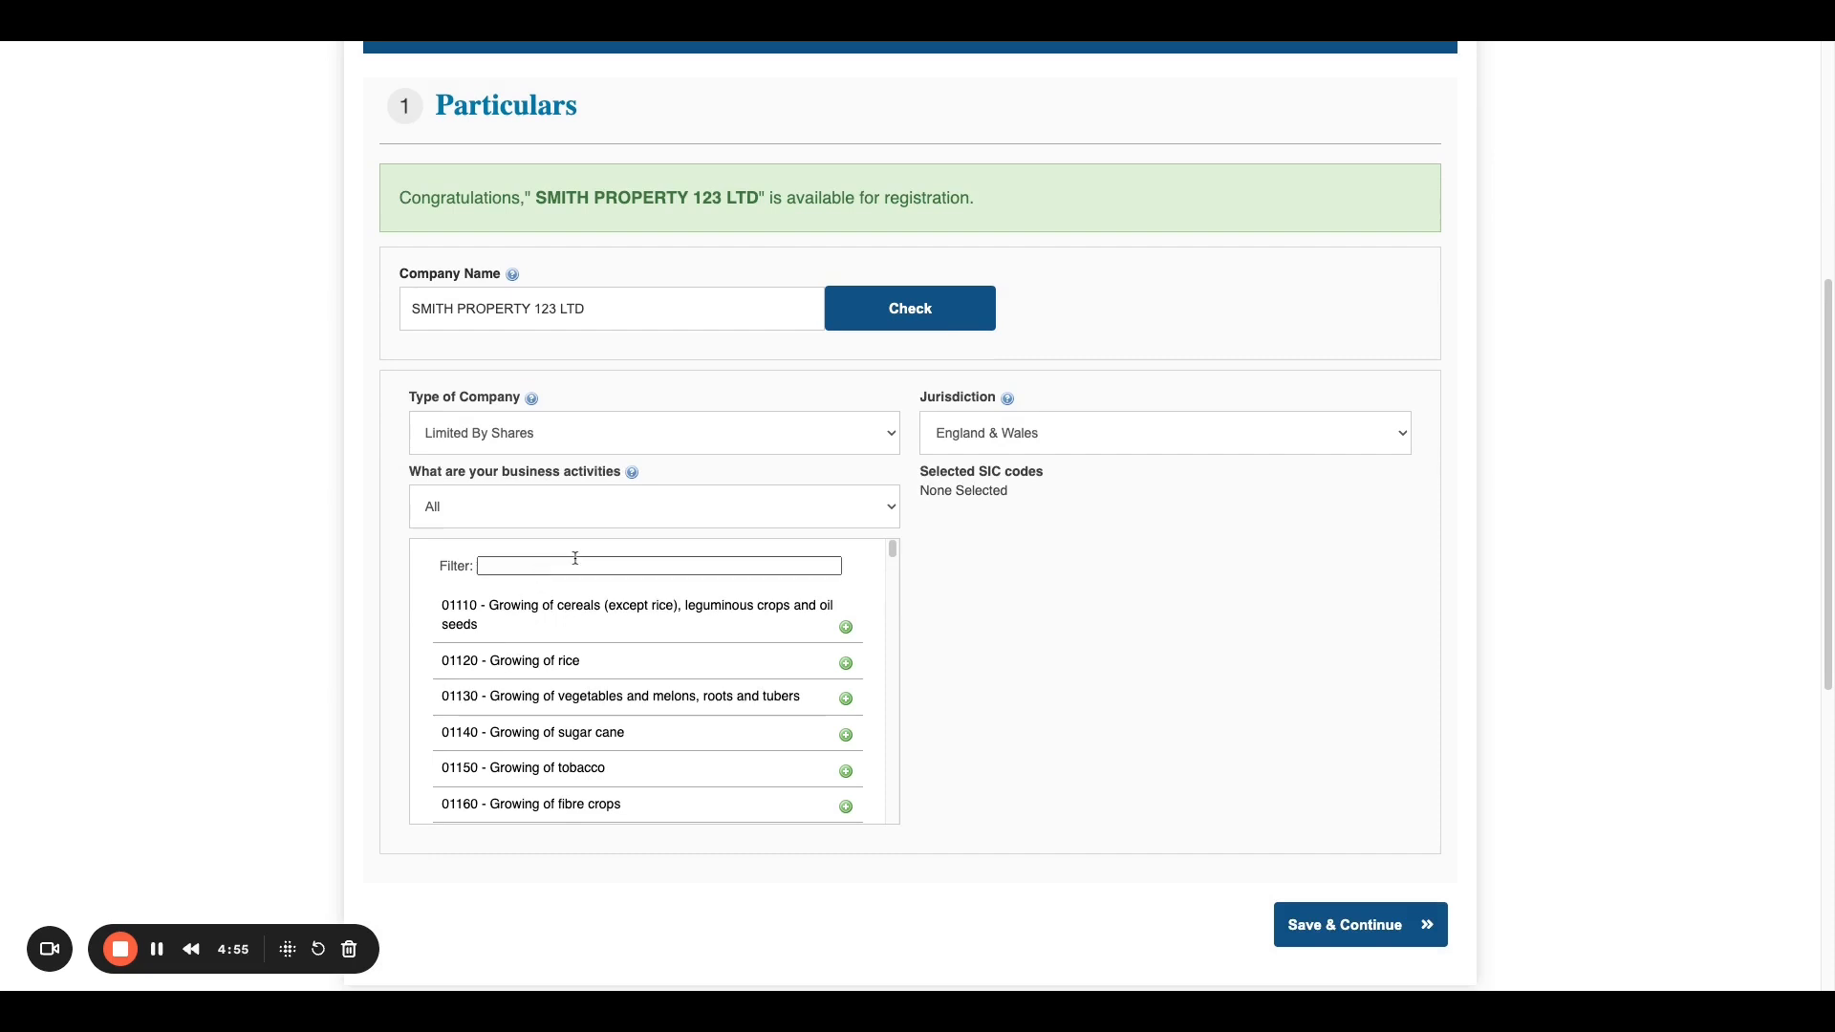
click(550, 569)
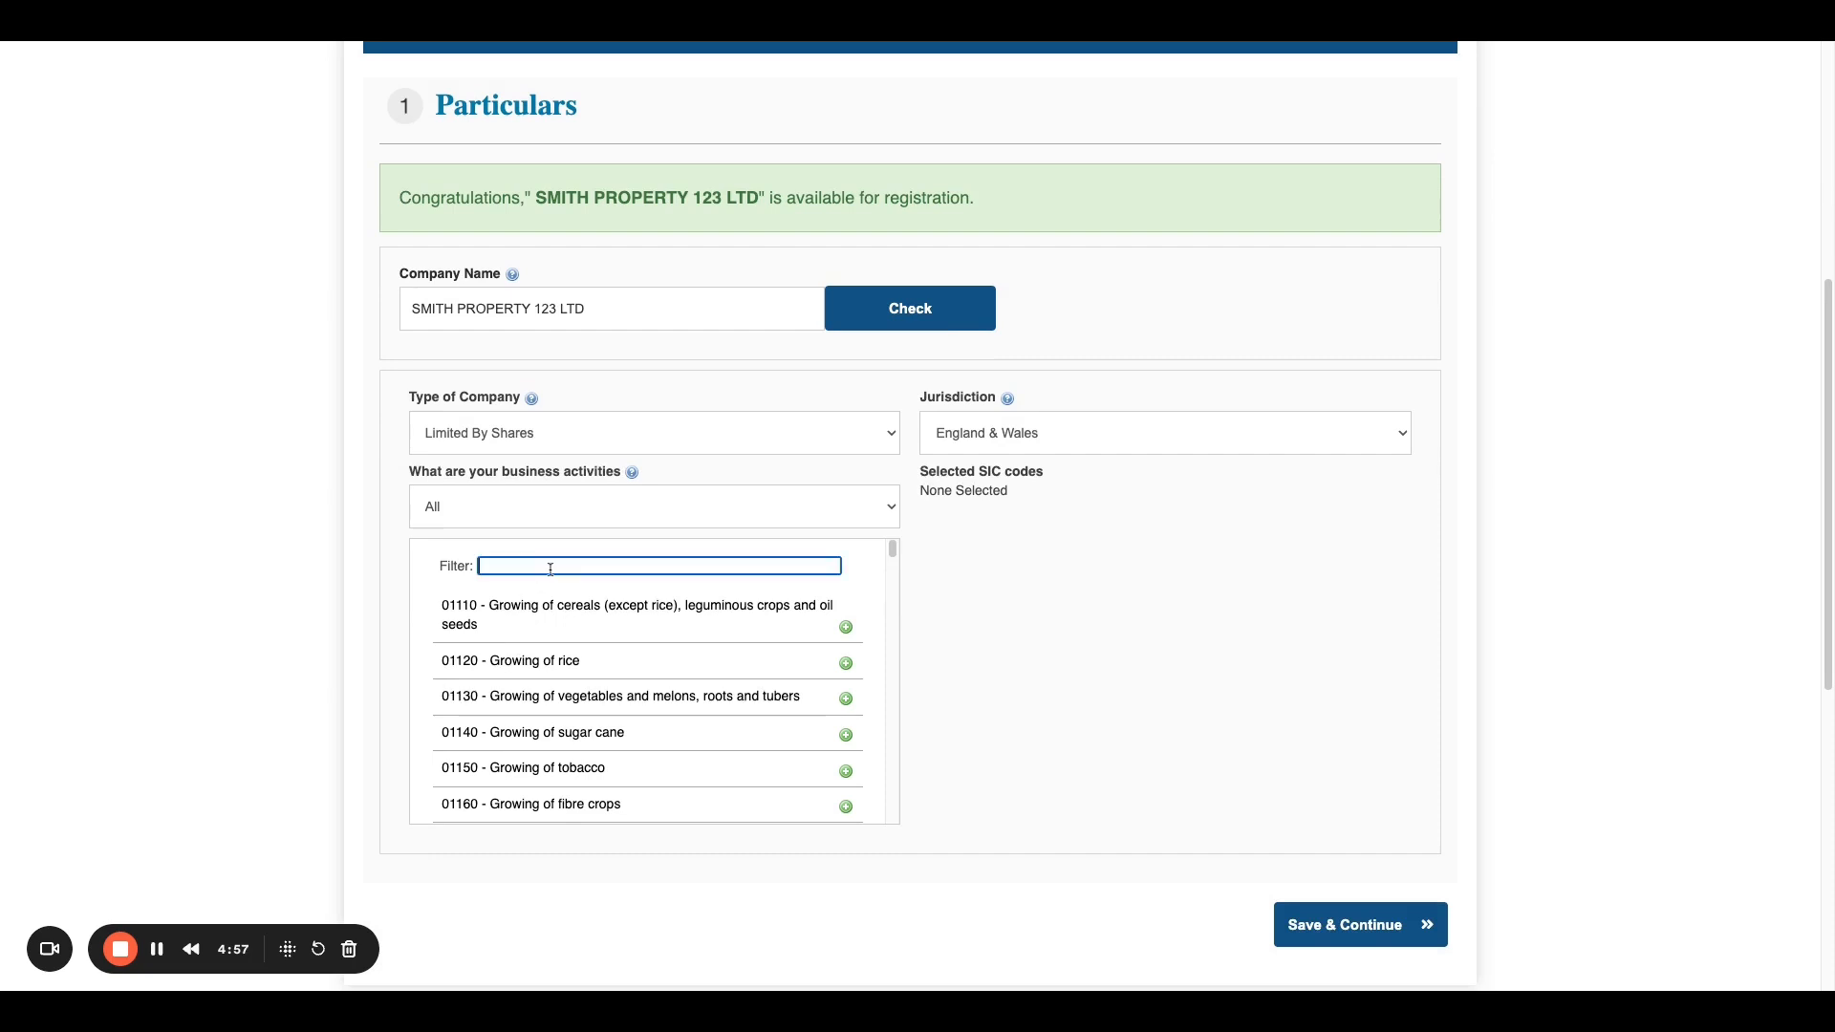
click(894, 509)
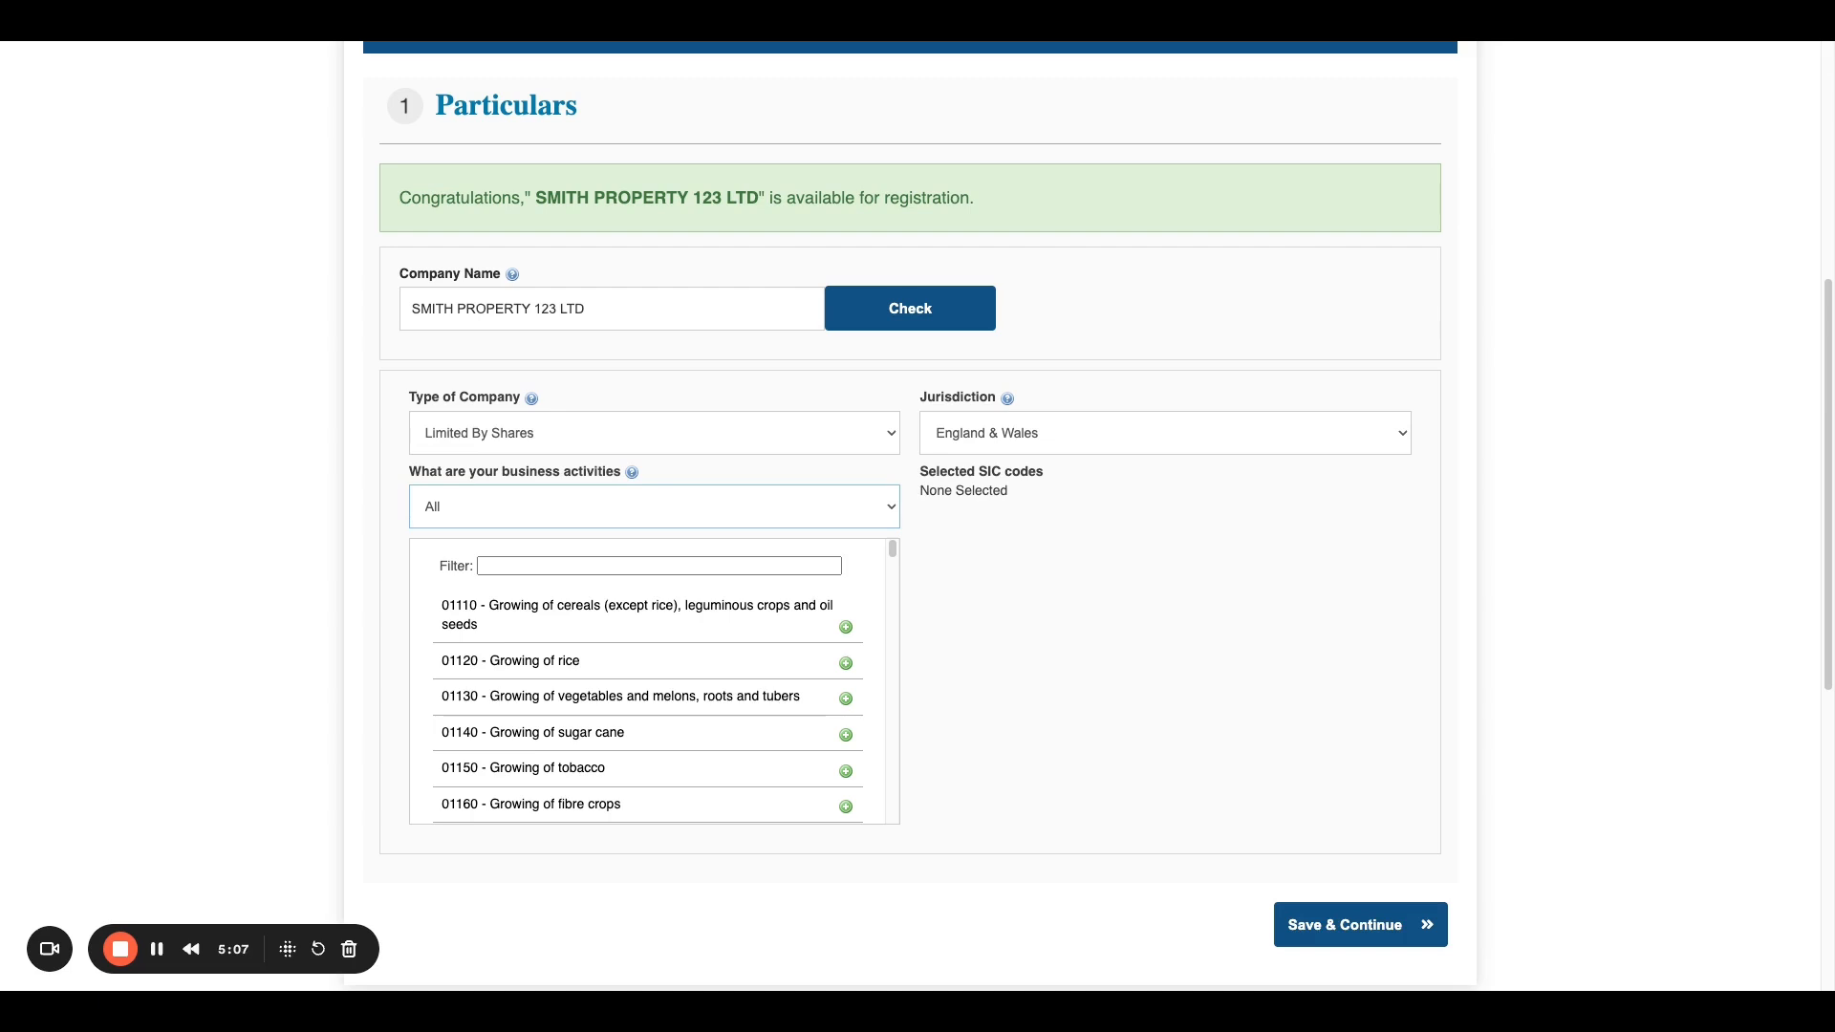
click(536, 759)
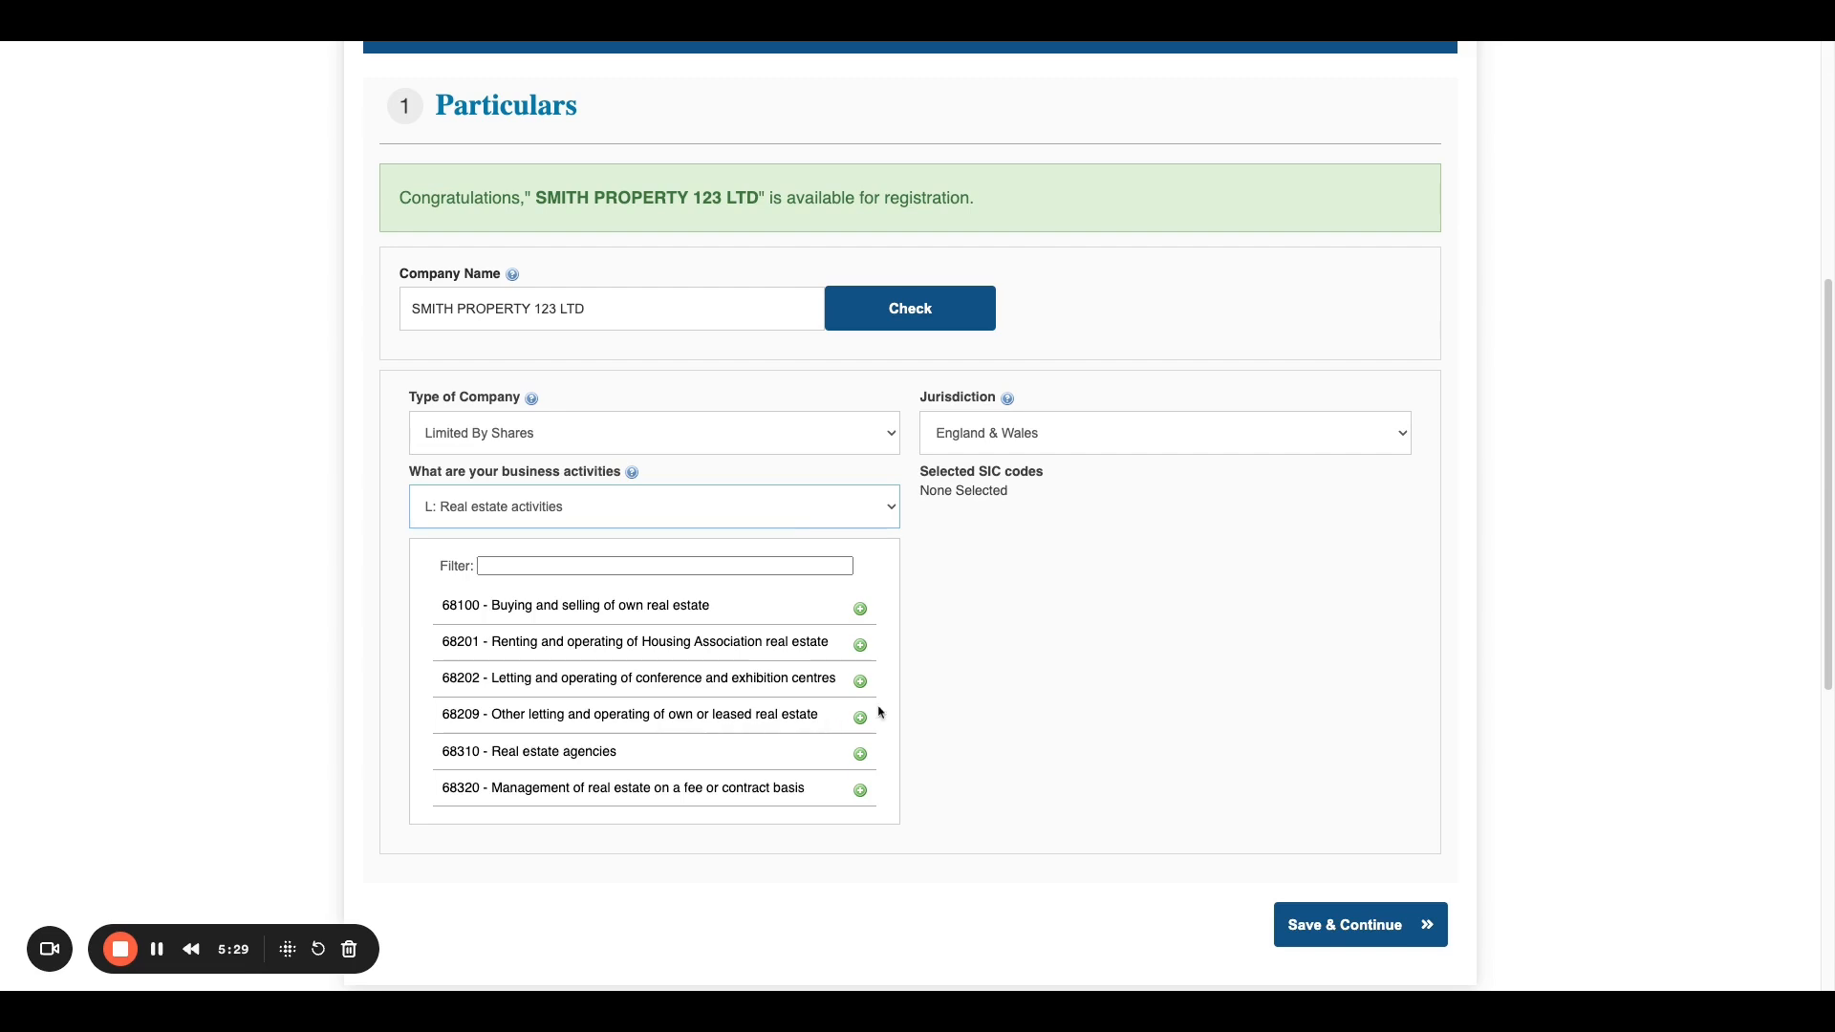
click(860, 719)
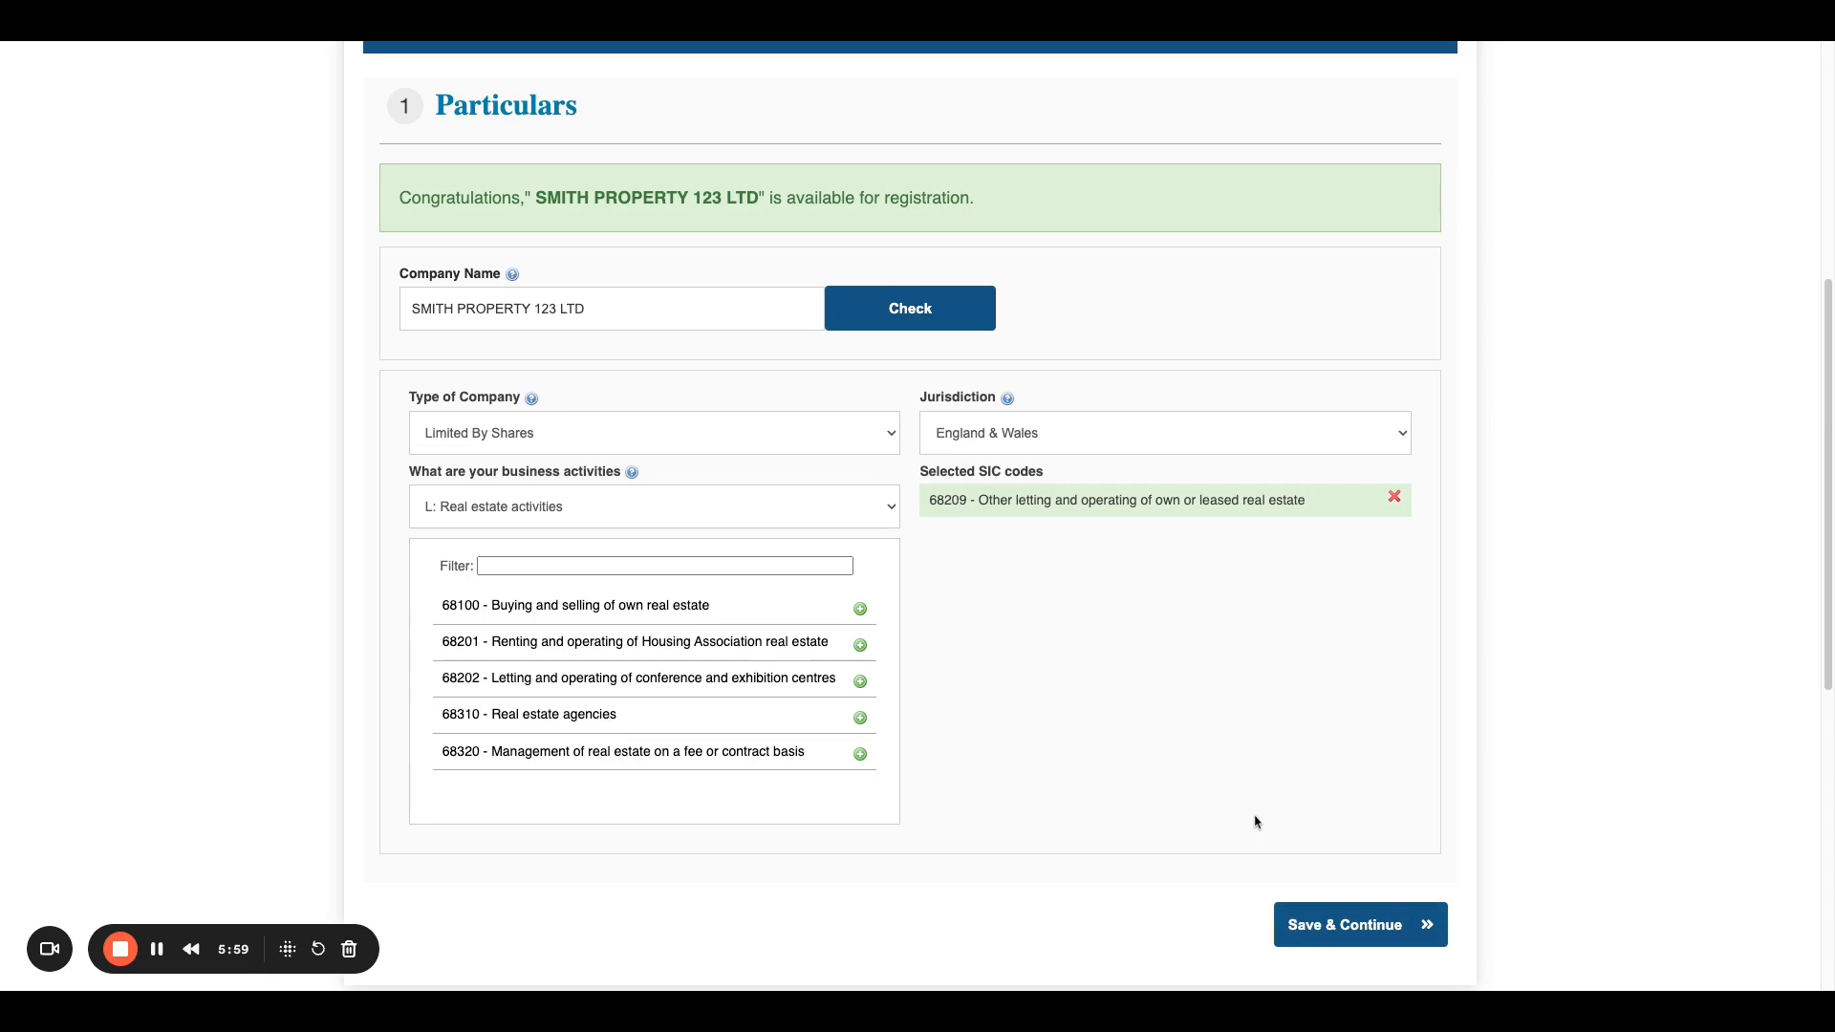
Step: Save the company particulars and review the registered email and registered office options
click(1420, 925)
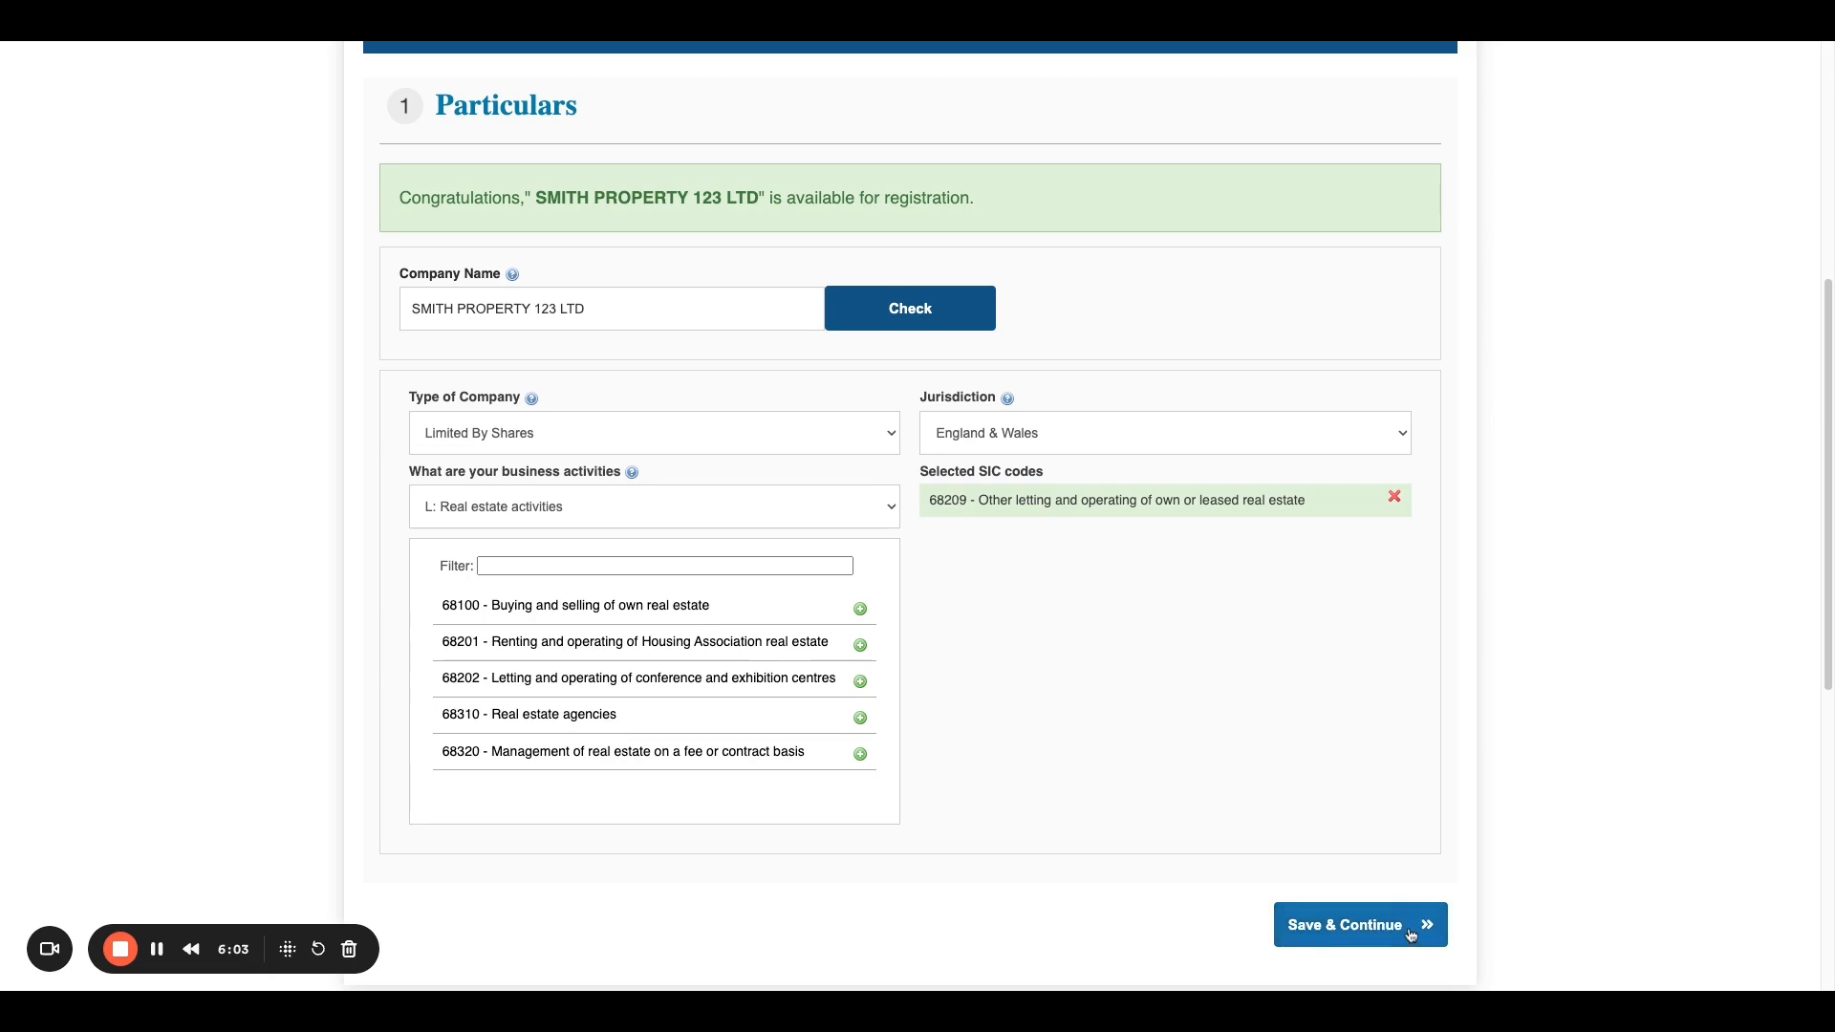
click(1410, 934)
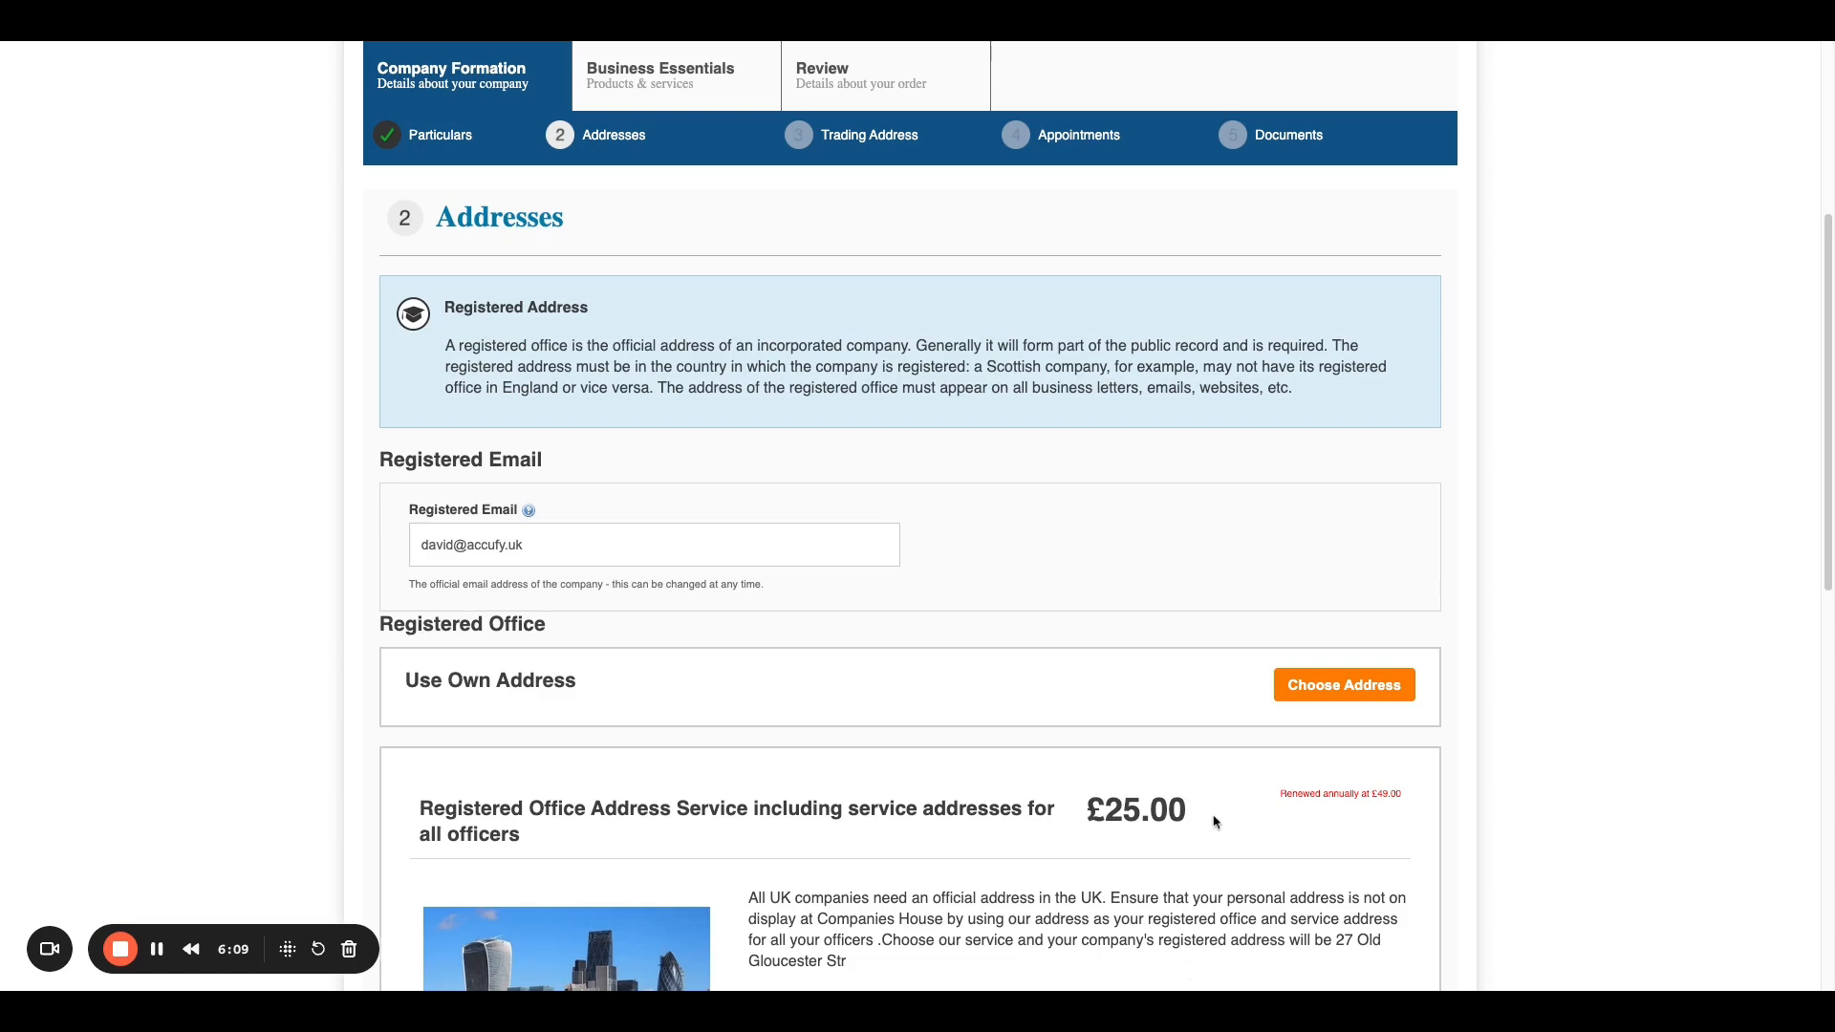
scroll(1211, 810, down, 3)
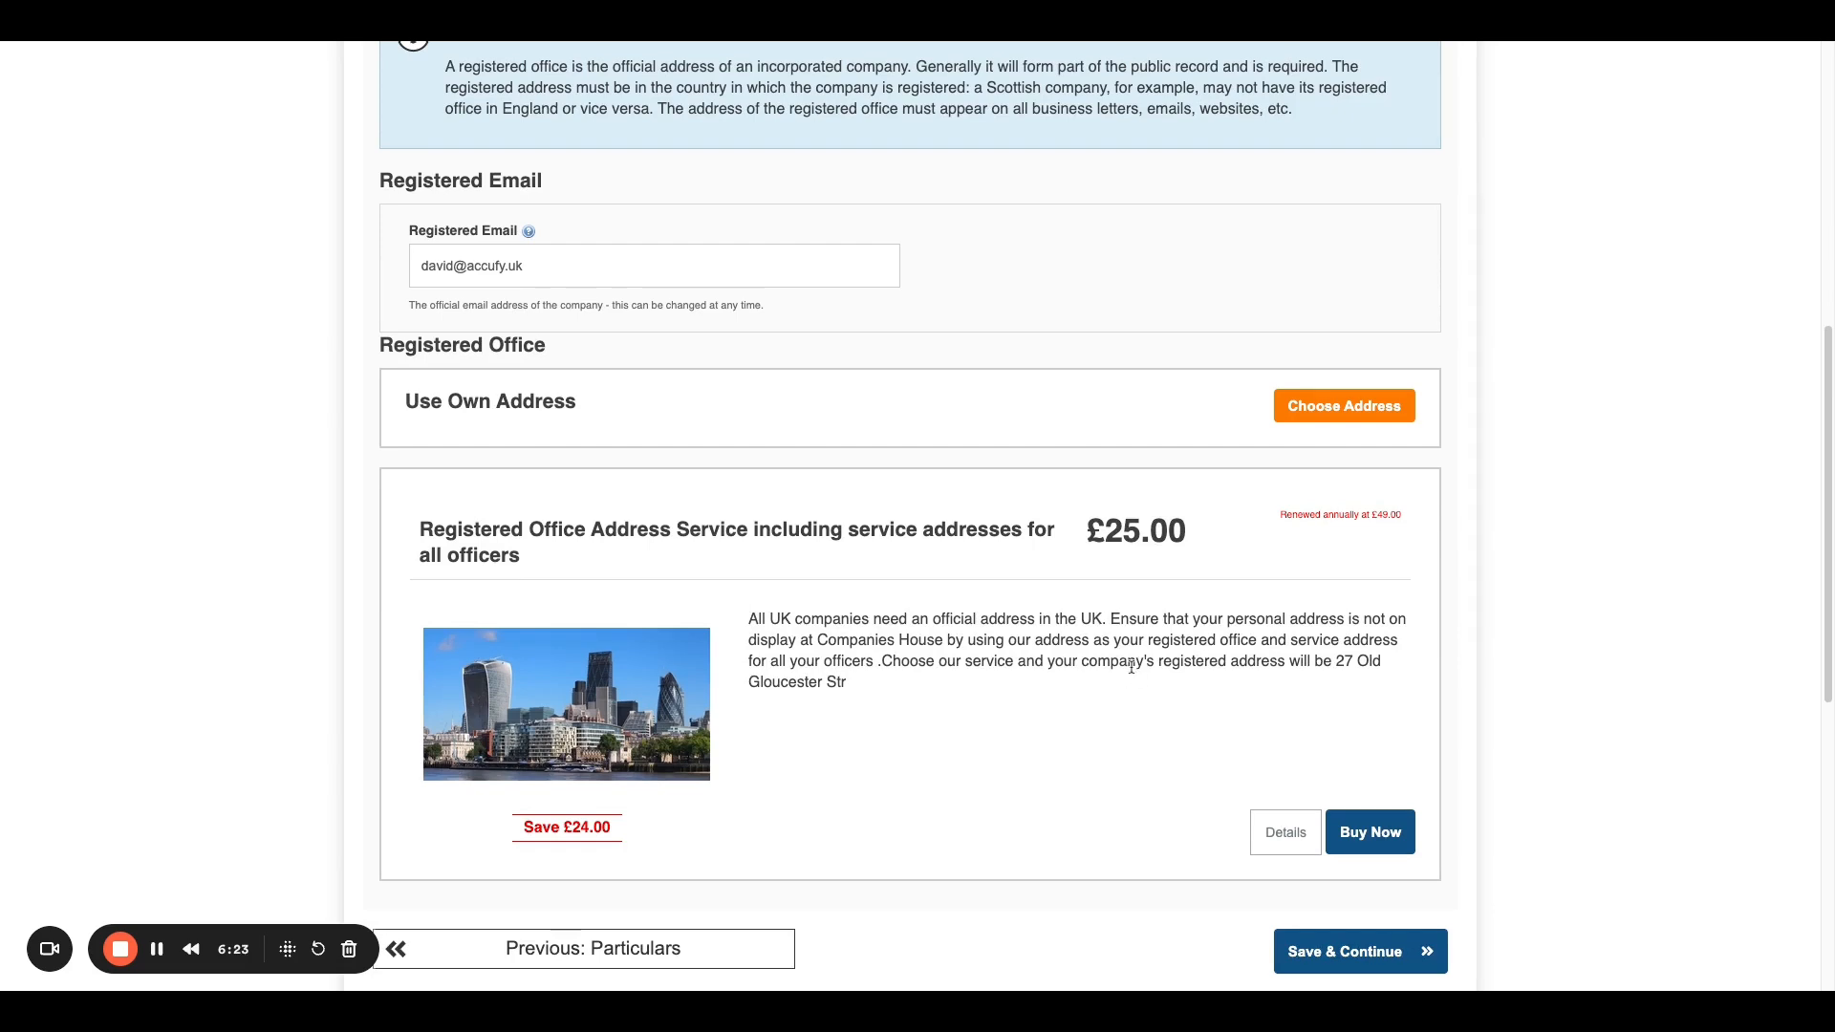
scroll(1114, 684, up, 1)
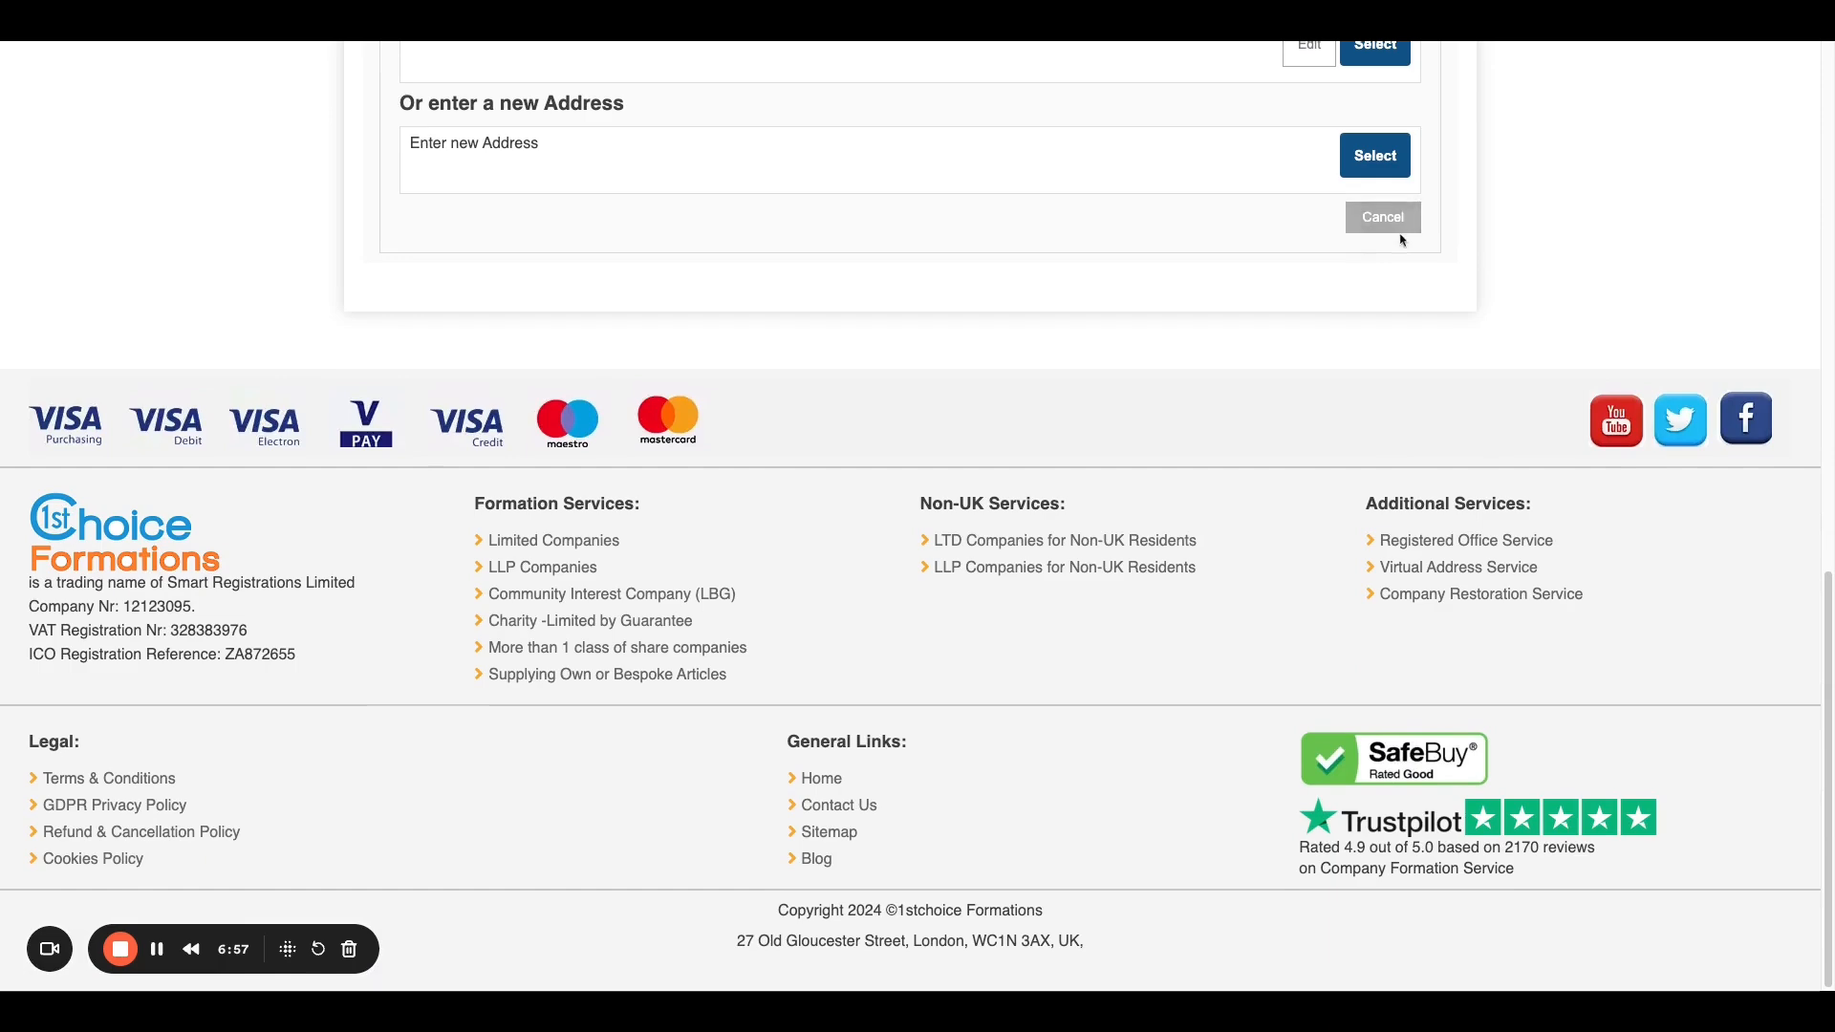
Step: Enter a new own address for the registered office by looking up its postcode, selecting the matching property and saving it
click(1392, 158)
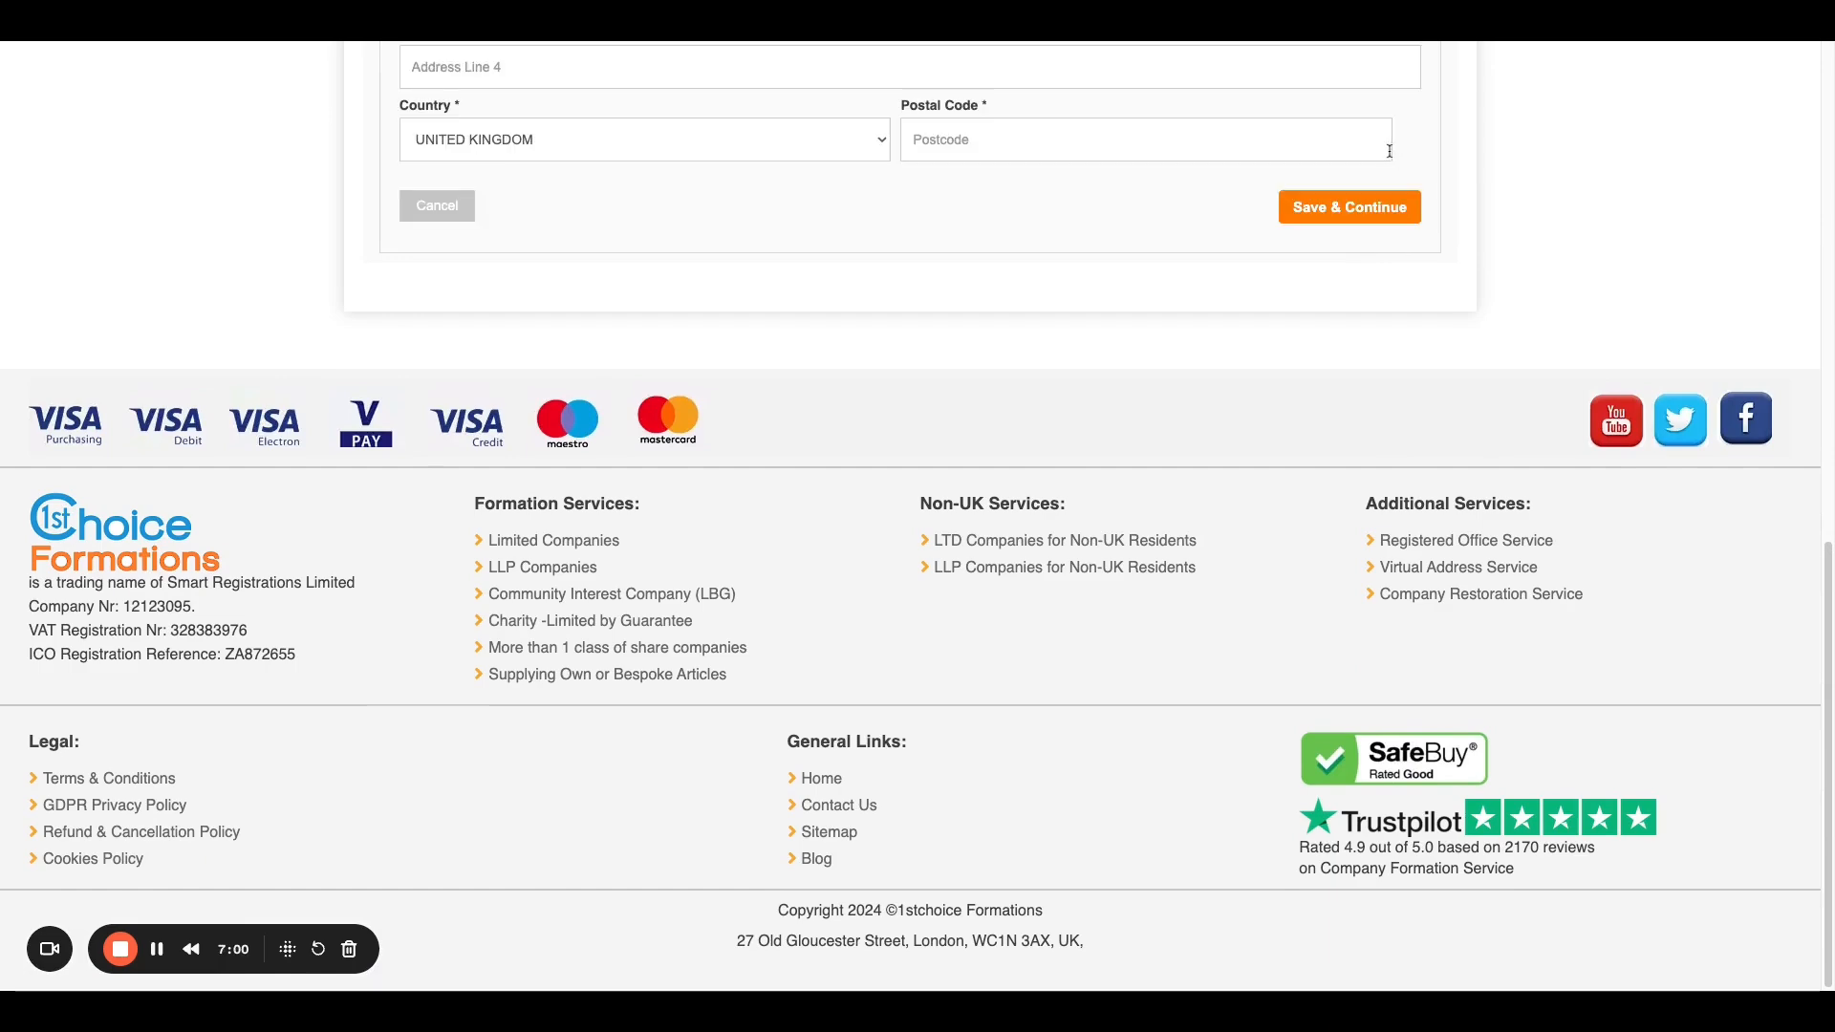
scroll(1341, 187, up, 9)
scroll(1316, 217, down, 4)
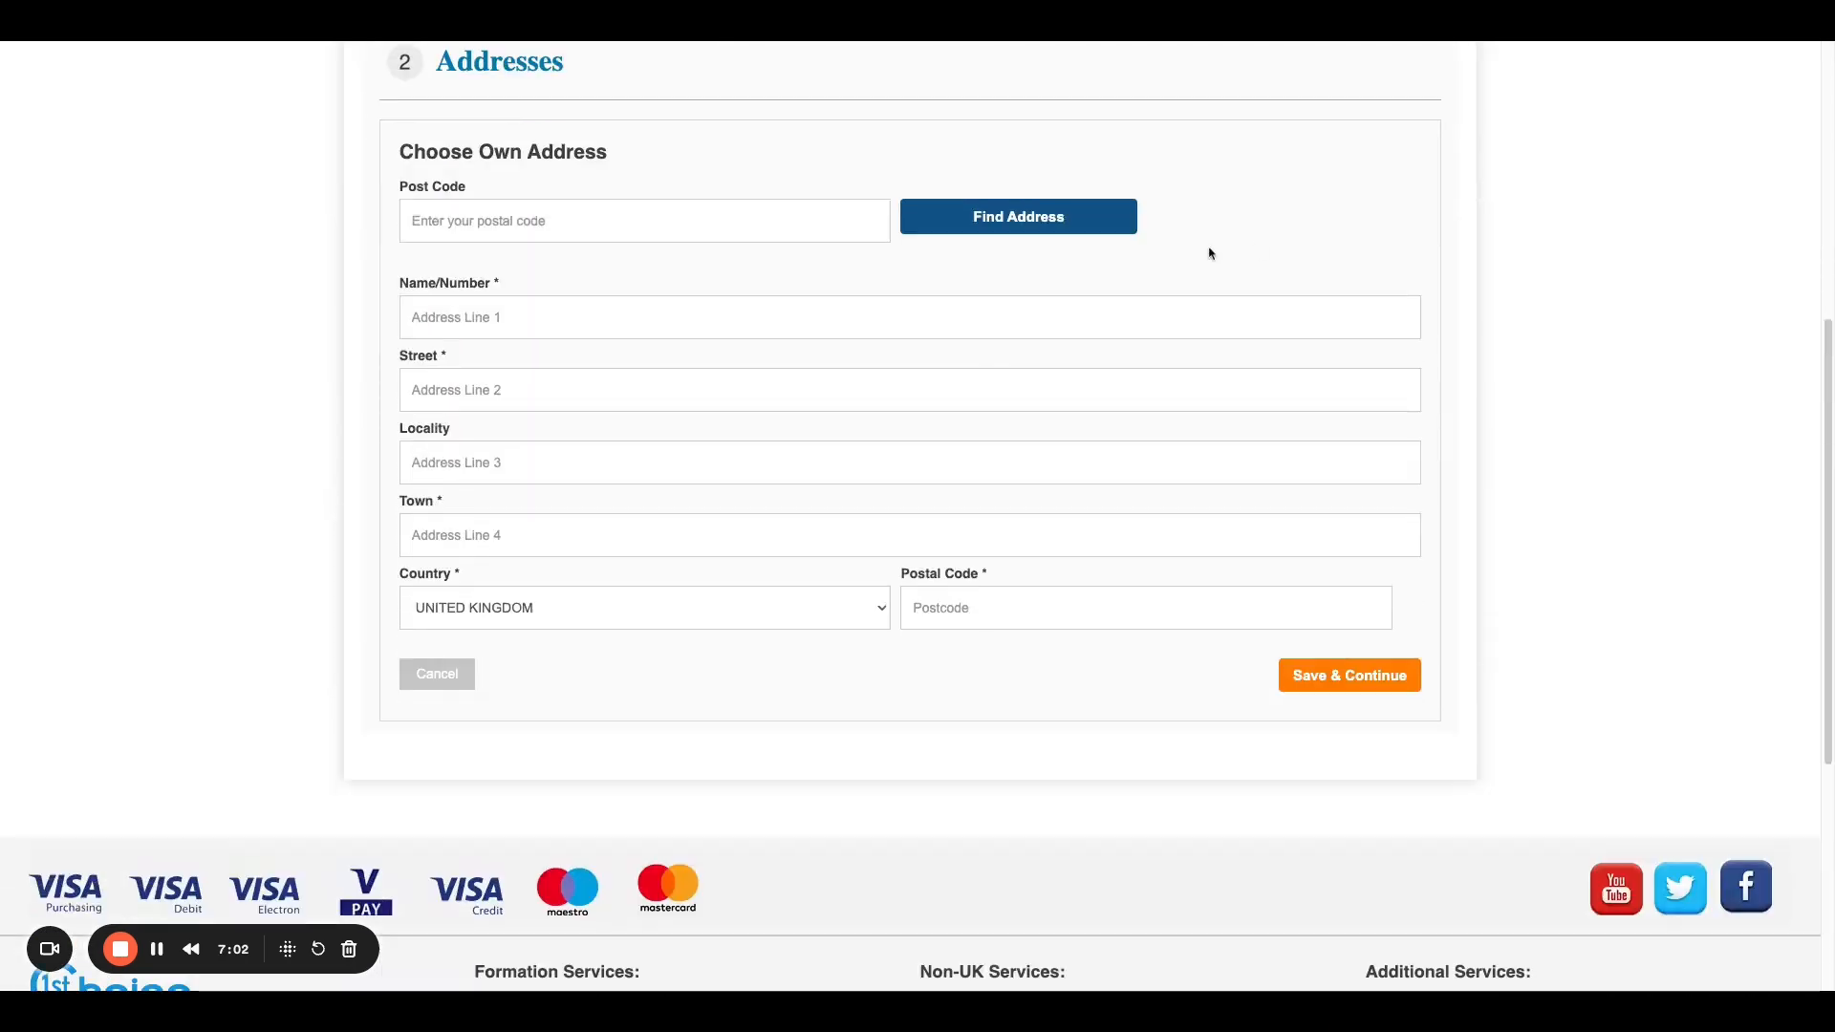
click(771, 229)
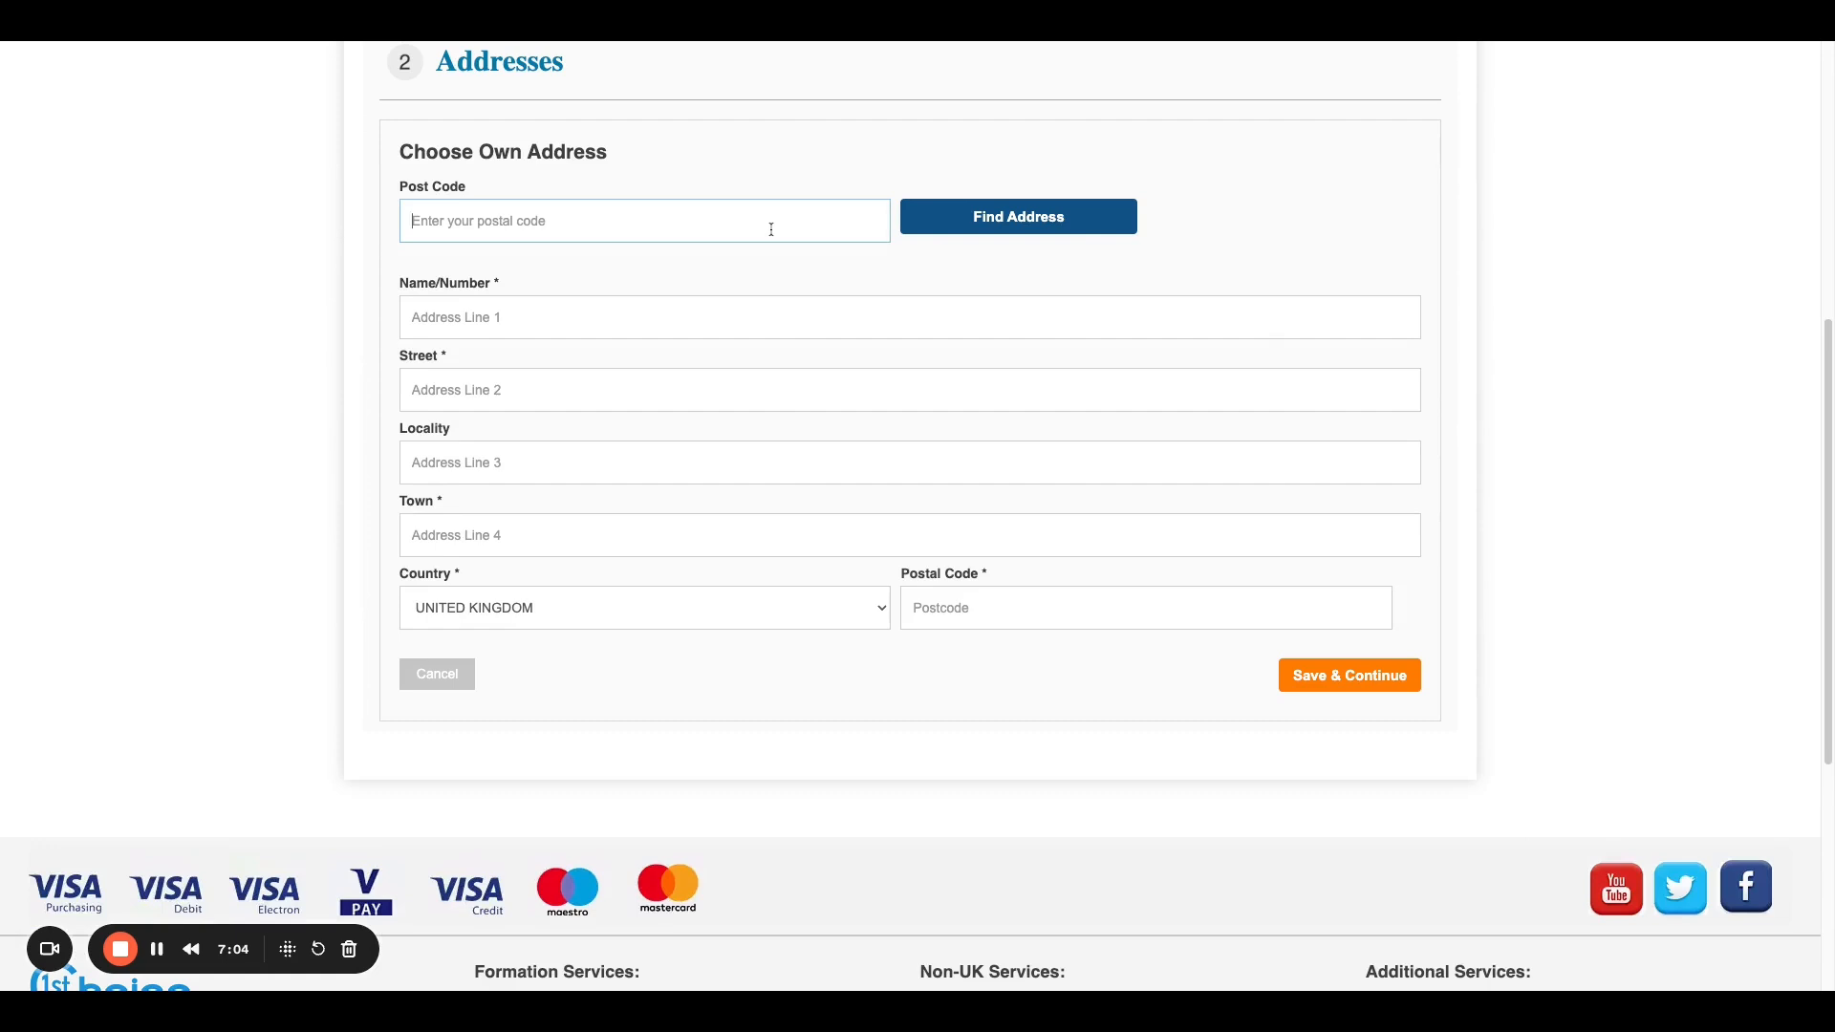
text(ox263hg)
click(1056, 227)
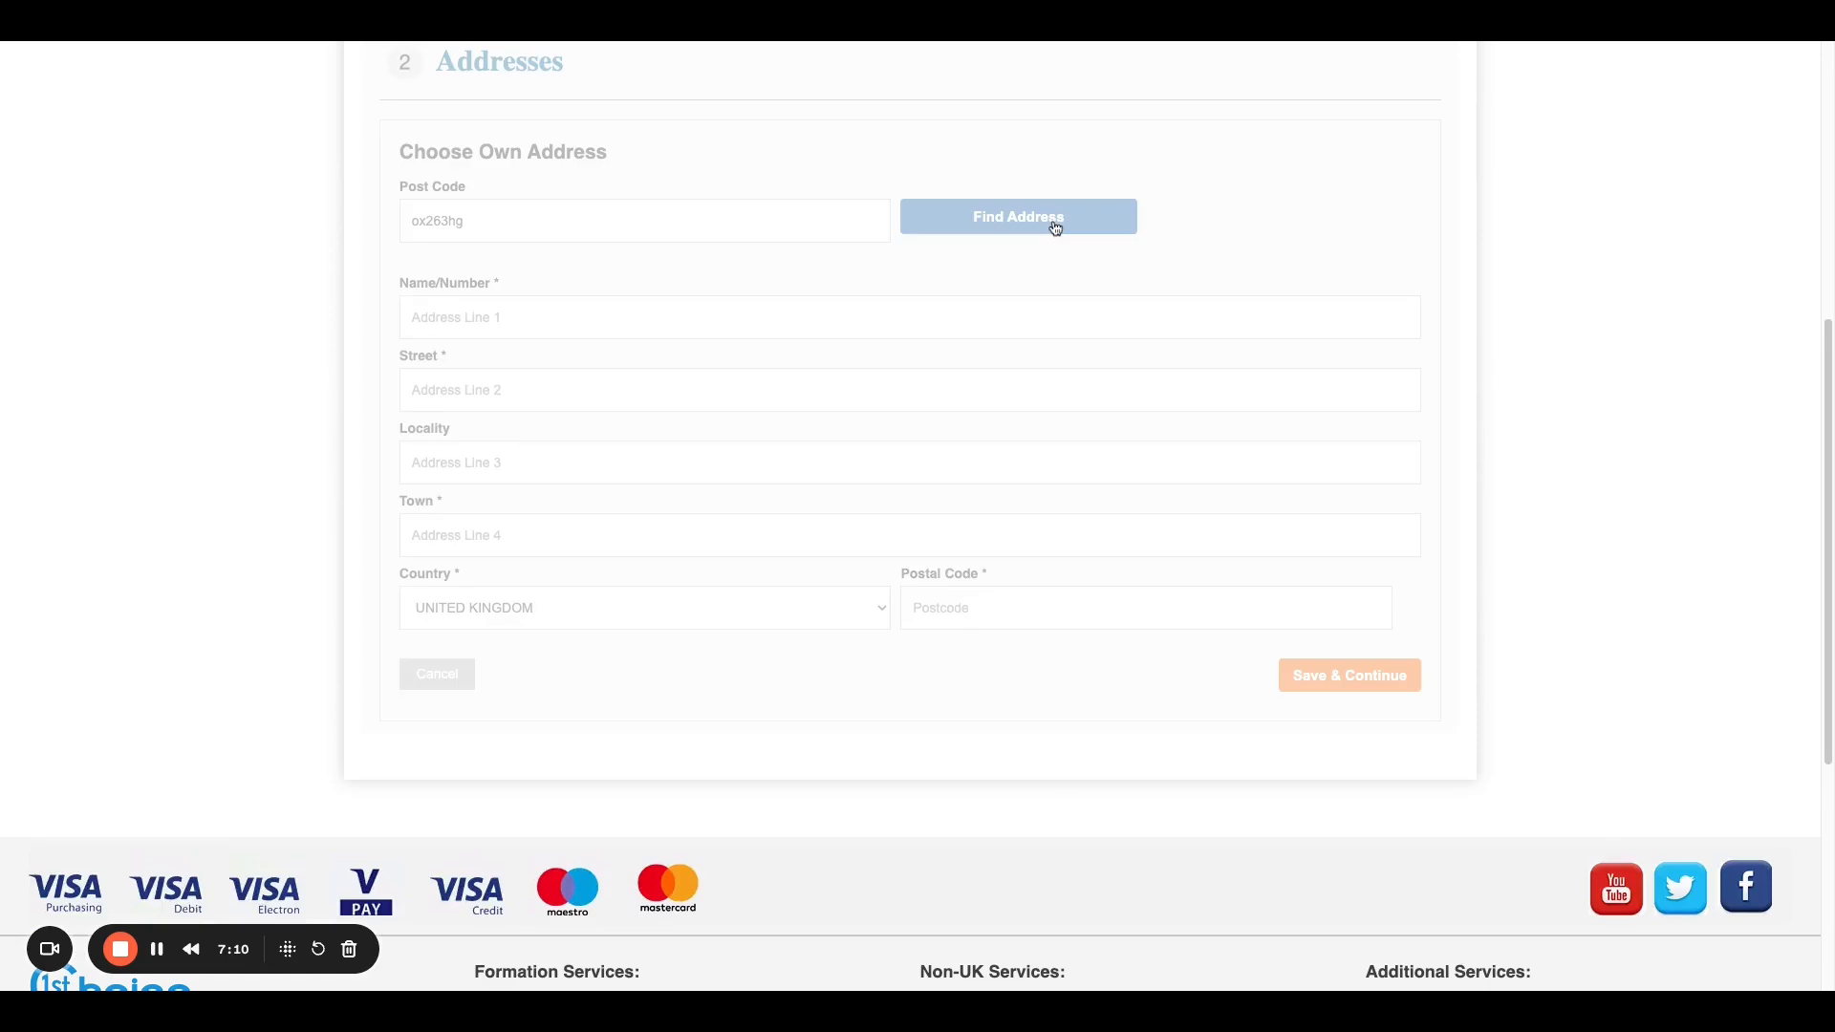
scroll(1109, 638, down, 4)
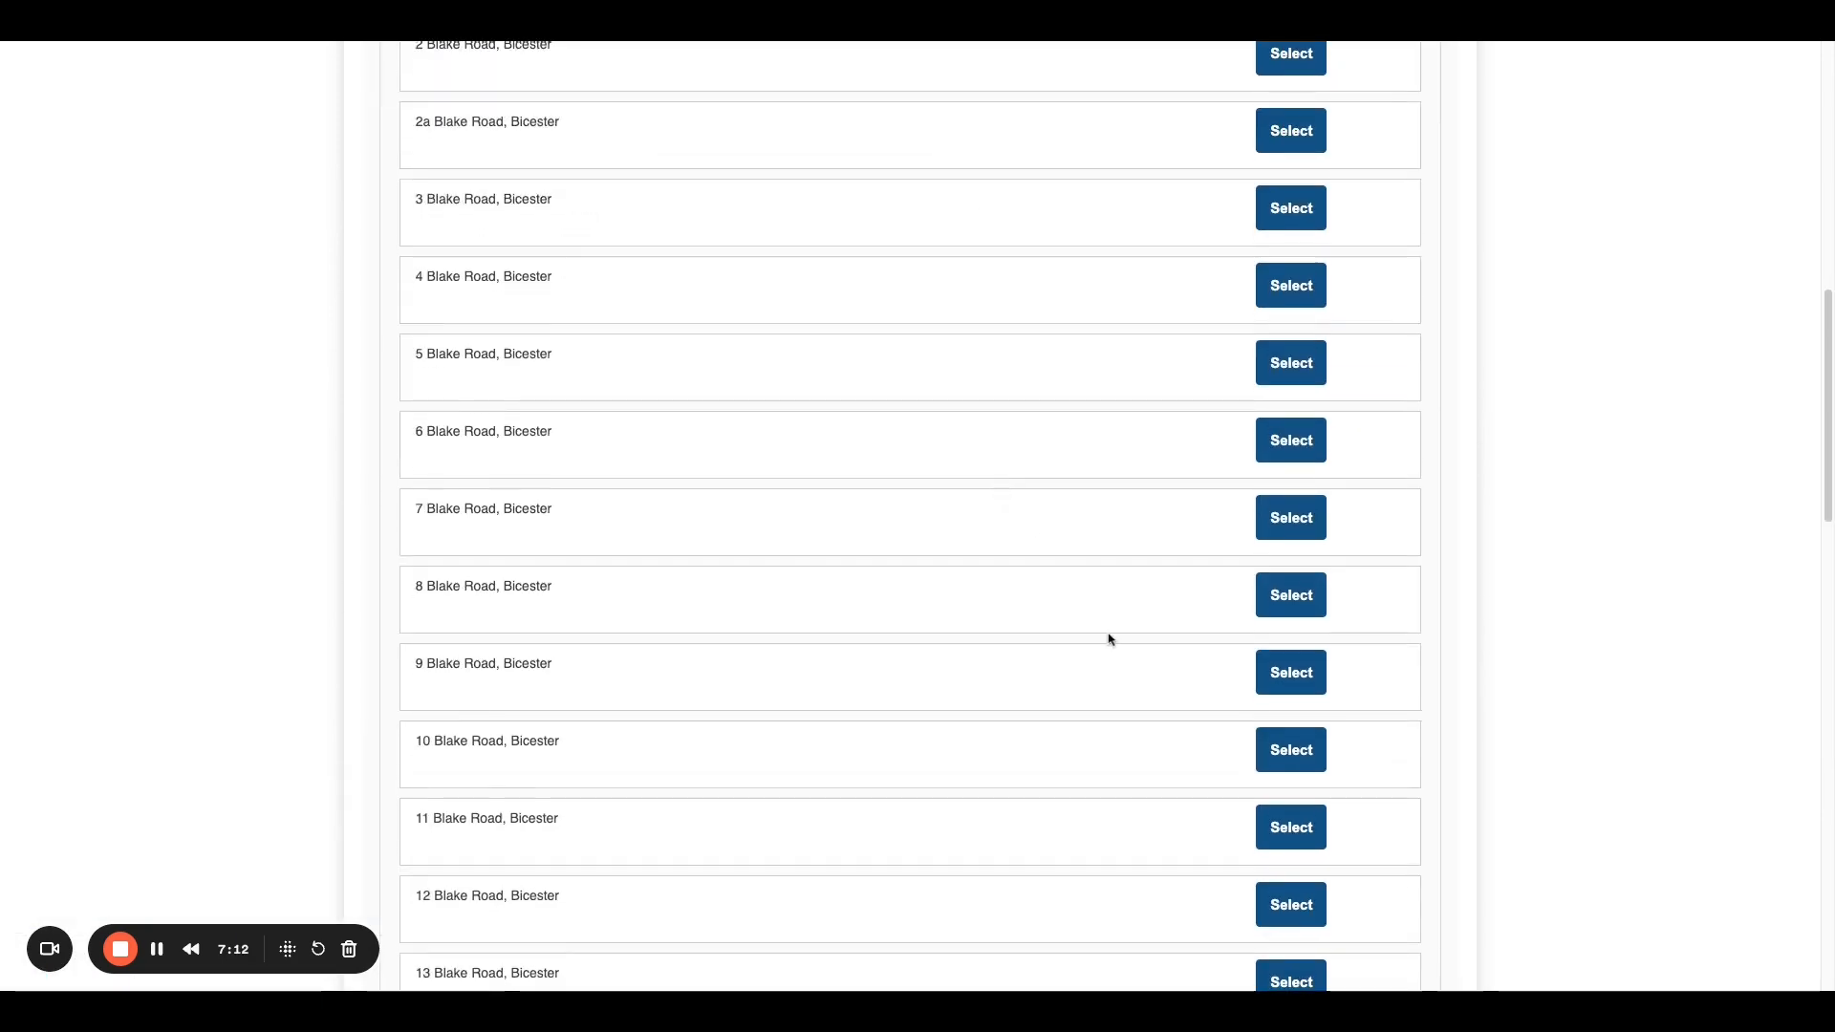
scroll(1113, 636, down, 10)
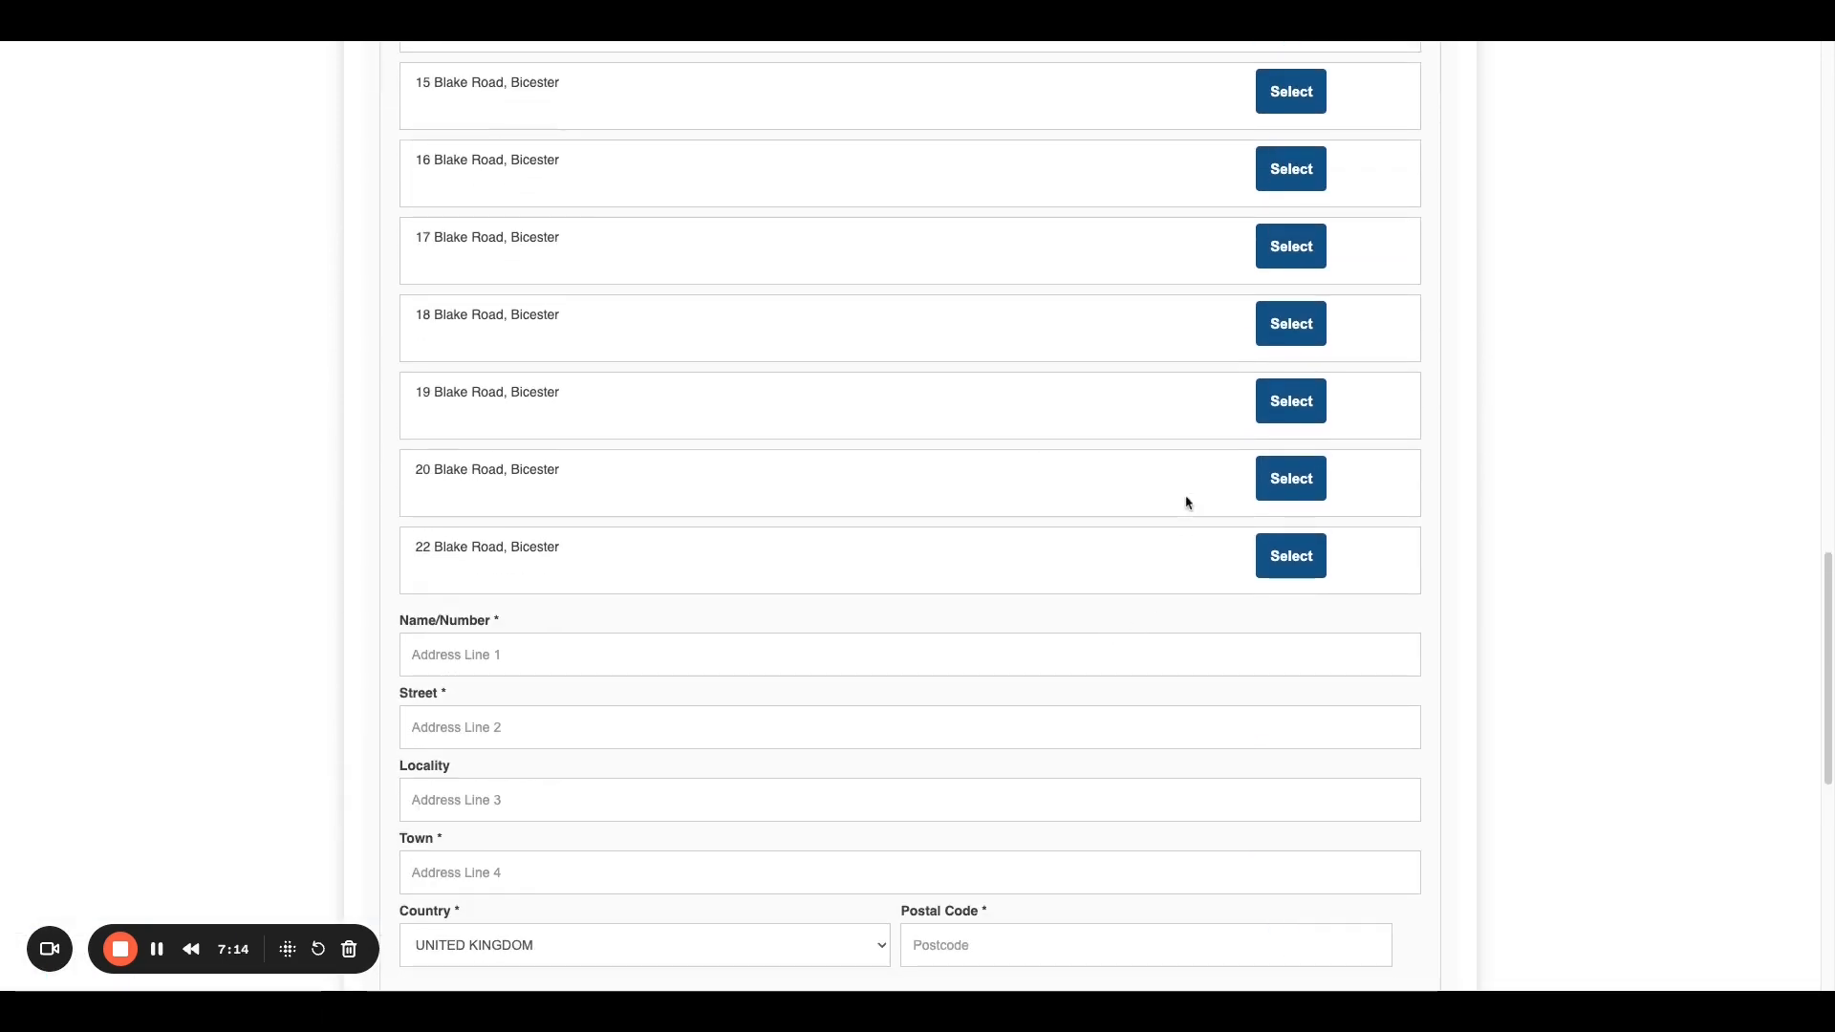
click(1278, 323)
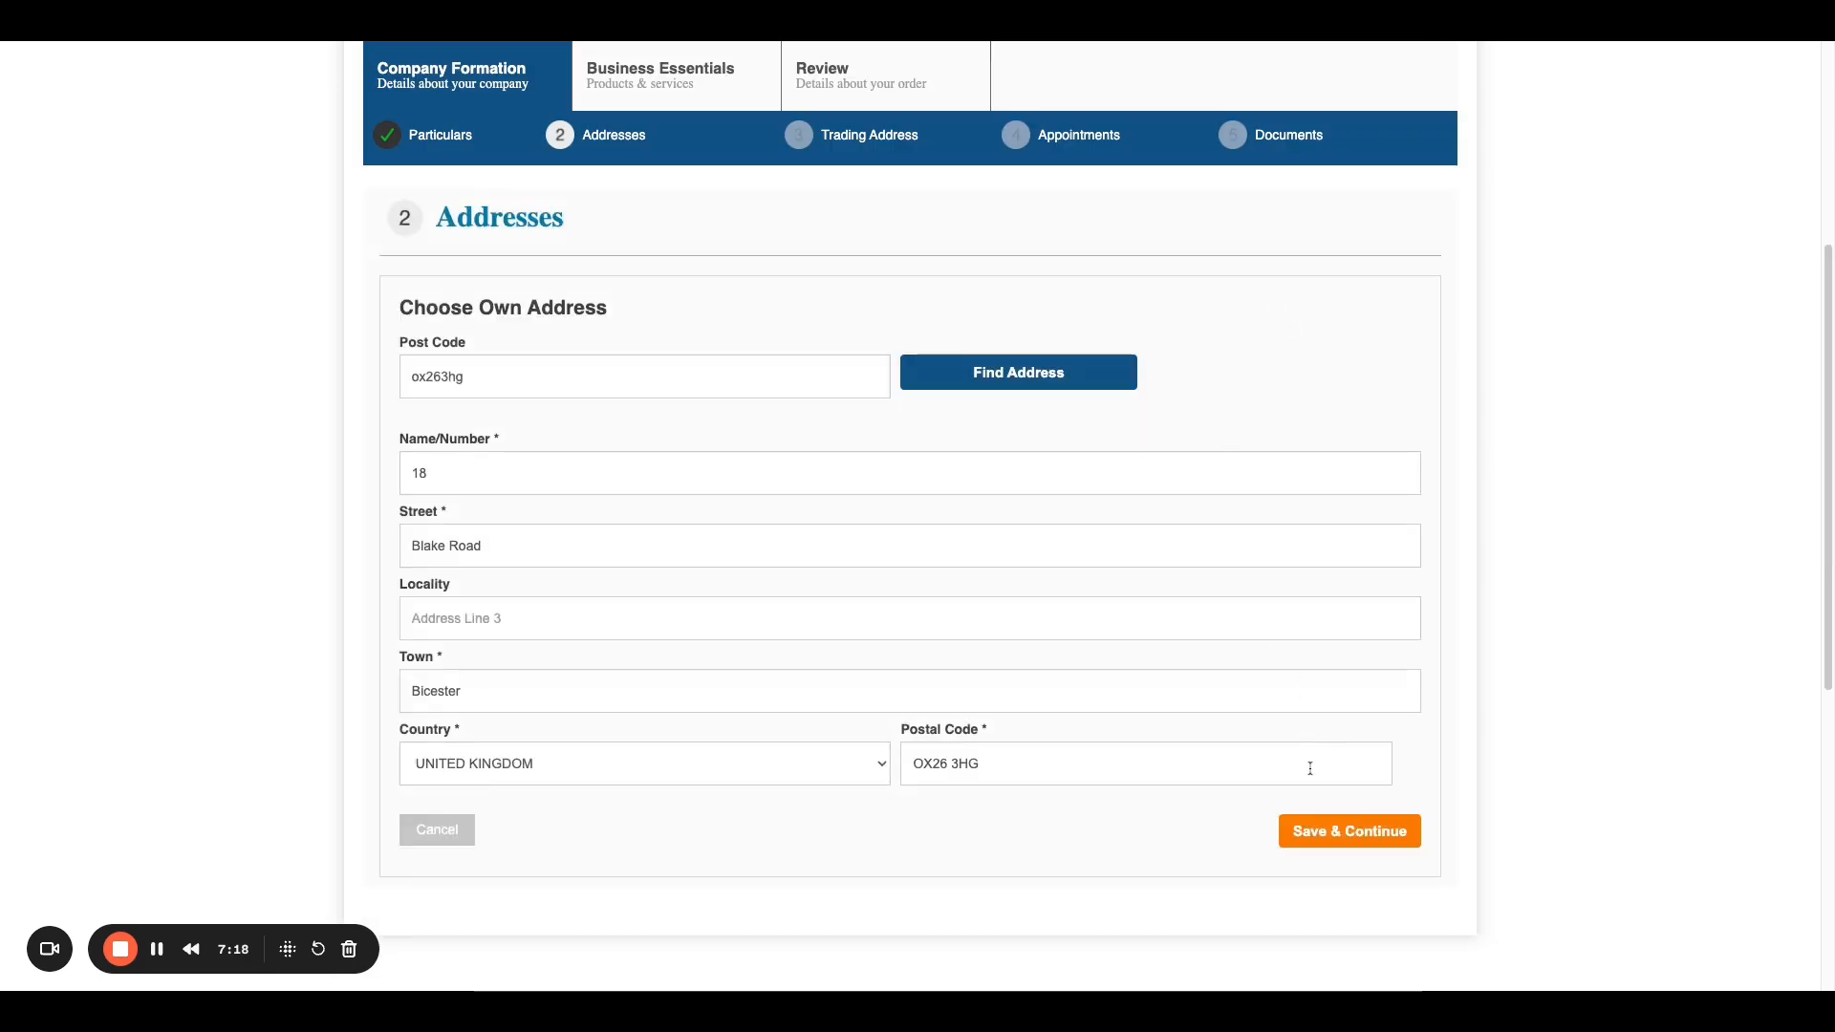
click(1321, 841)
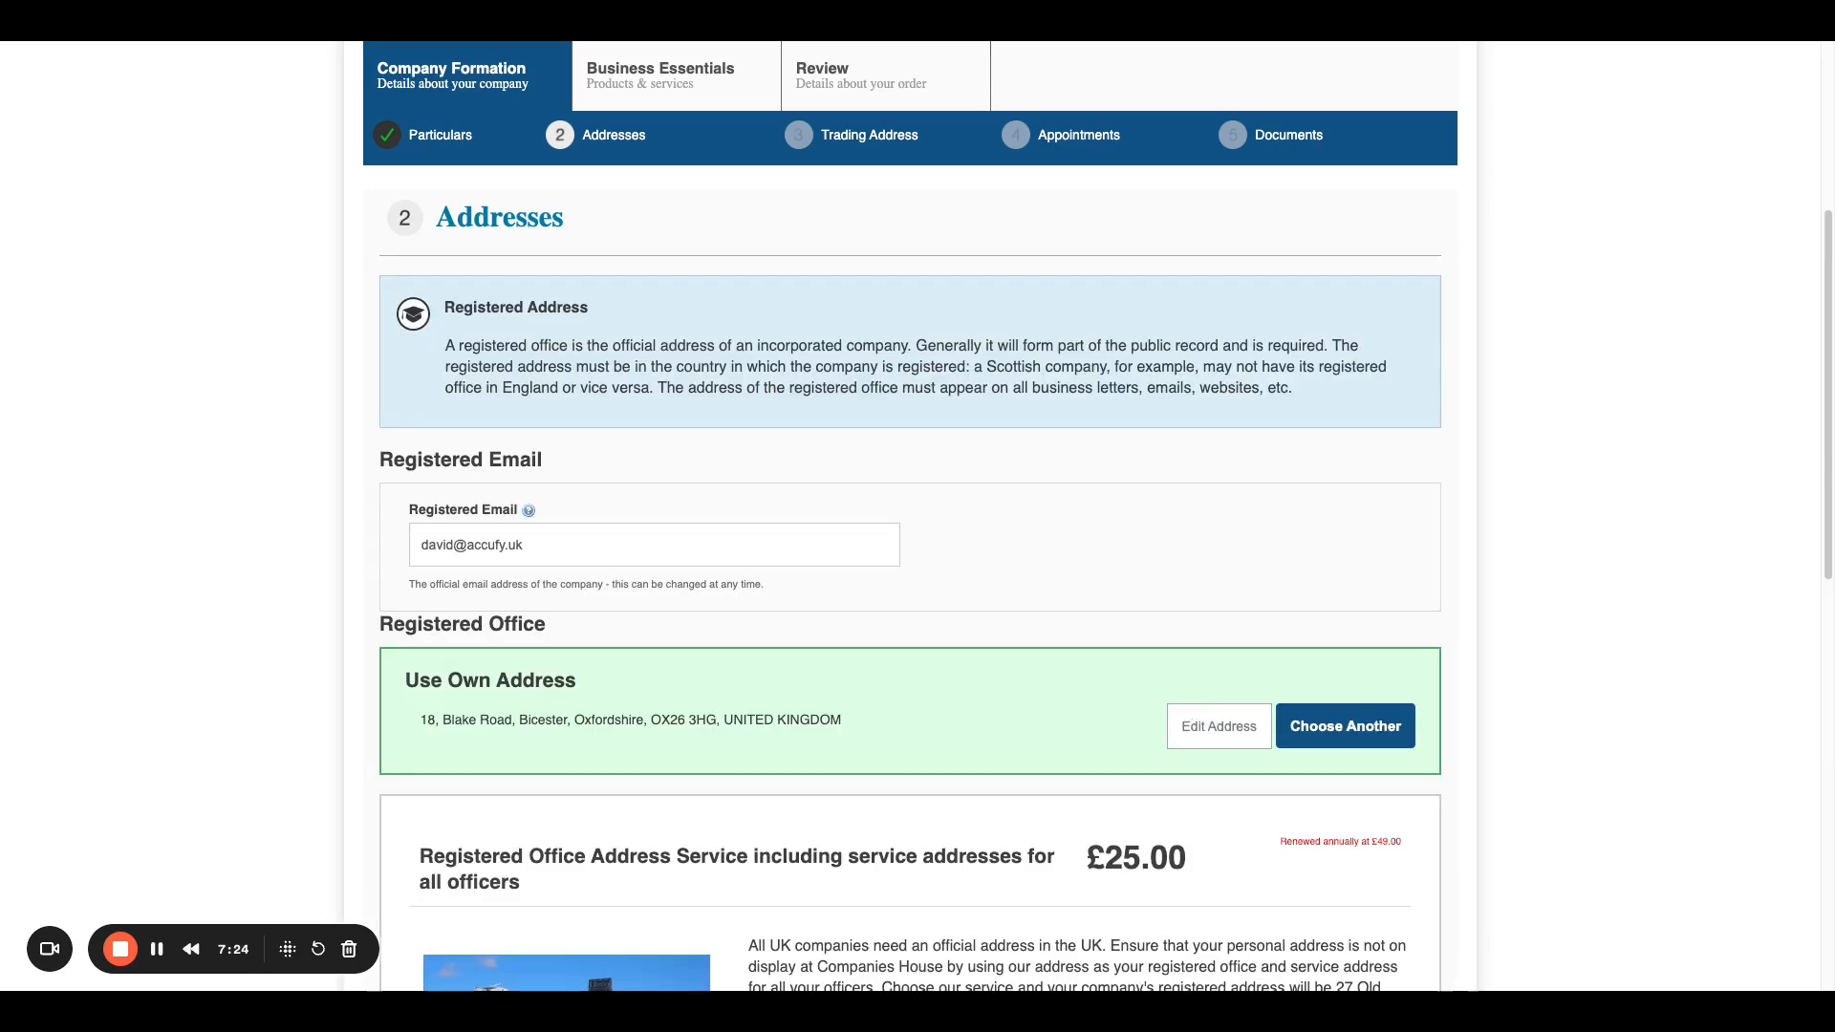
Step: Continue with the own registered office address and pass the trading address section without buying the Post Box Service
scroll(917, 517, down, 10)
scroll(918, 516, up, 4)
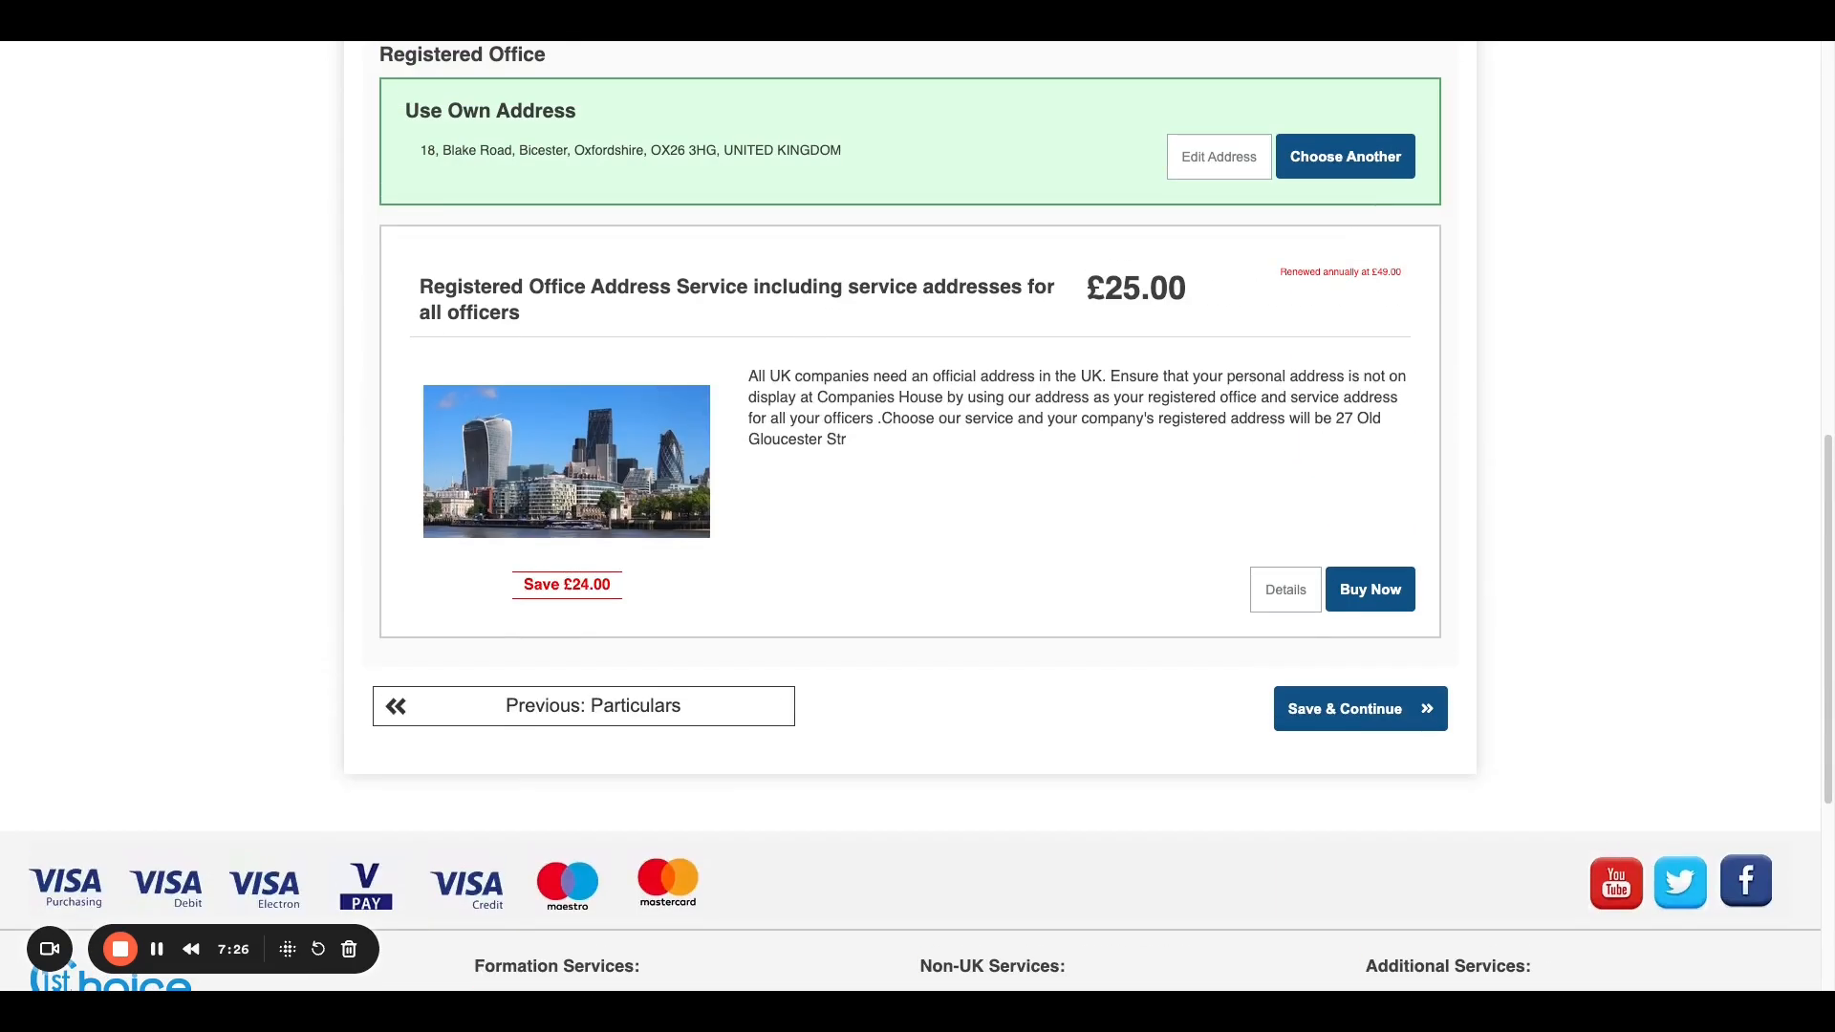
click(1338, 712)
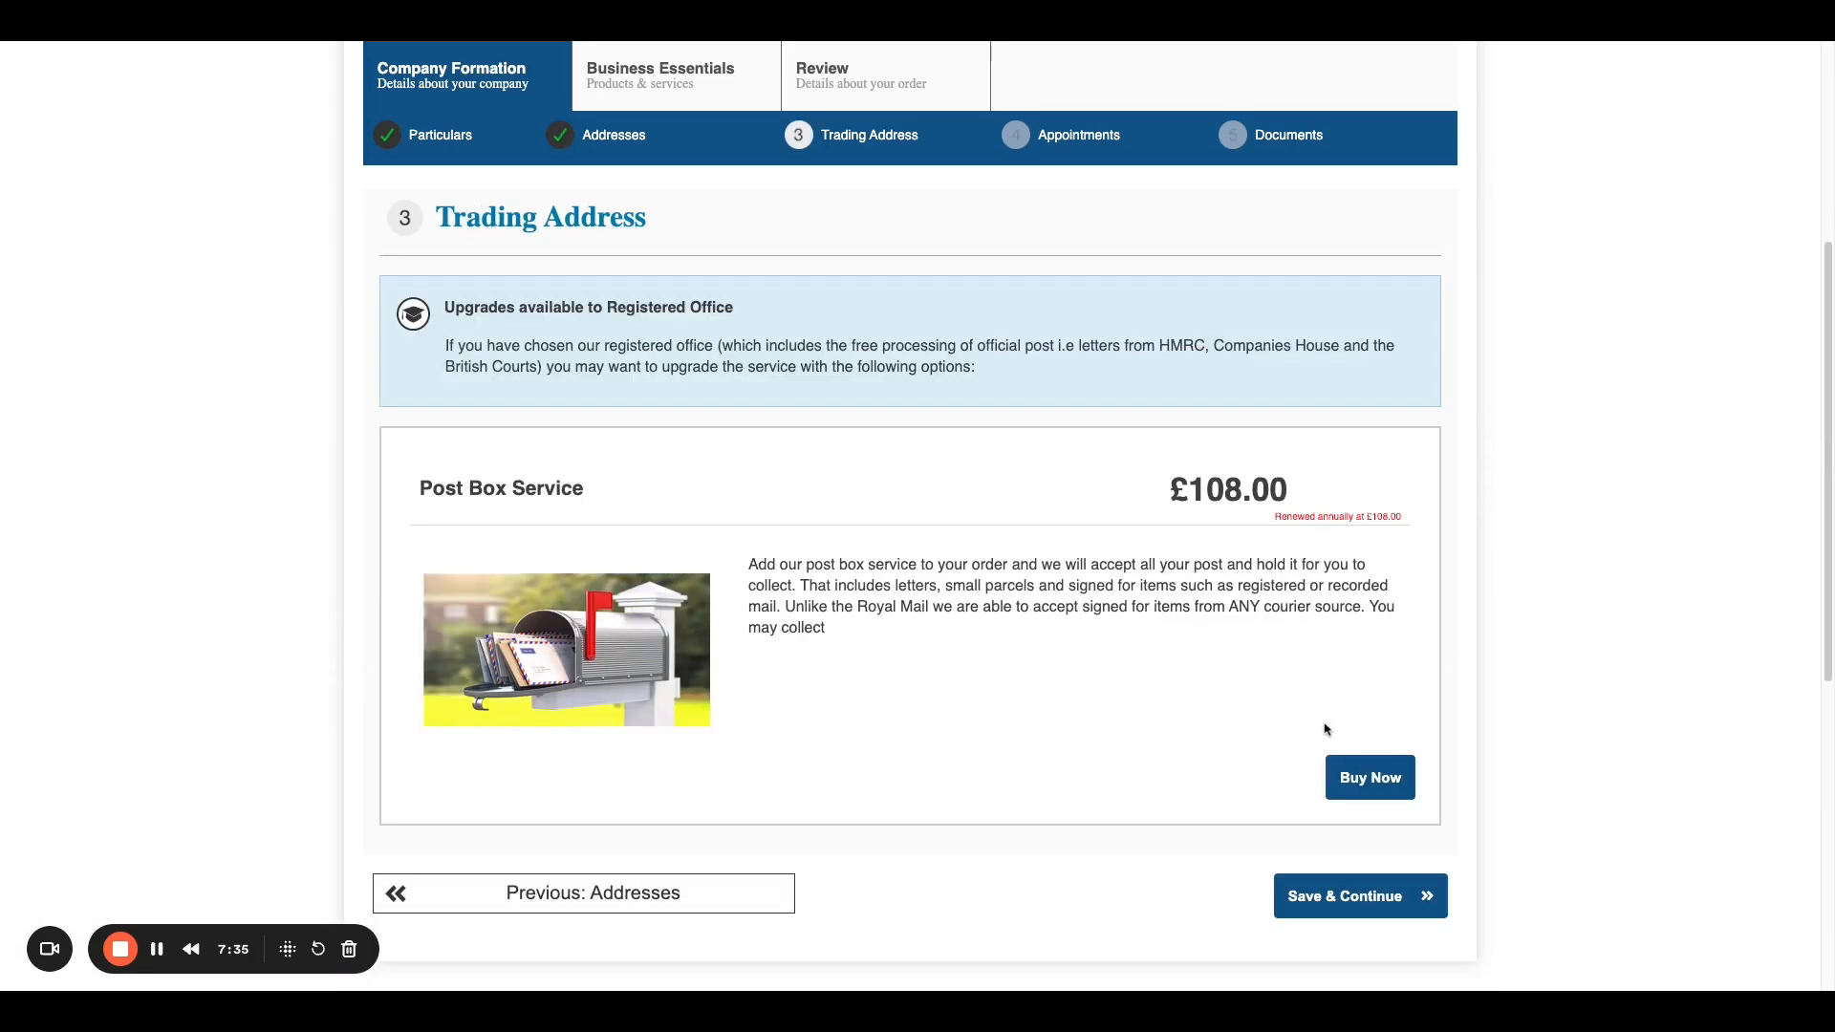
scroll(1328, 736, down, 2)
click(1353, 765)
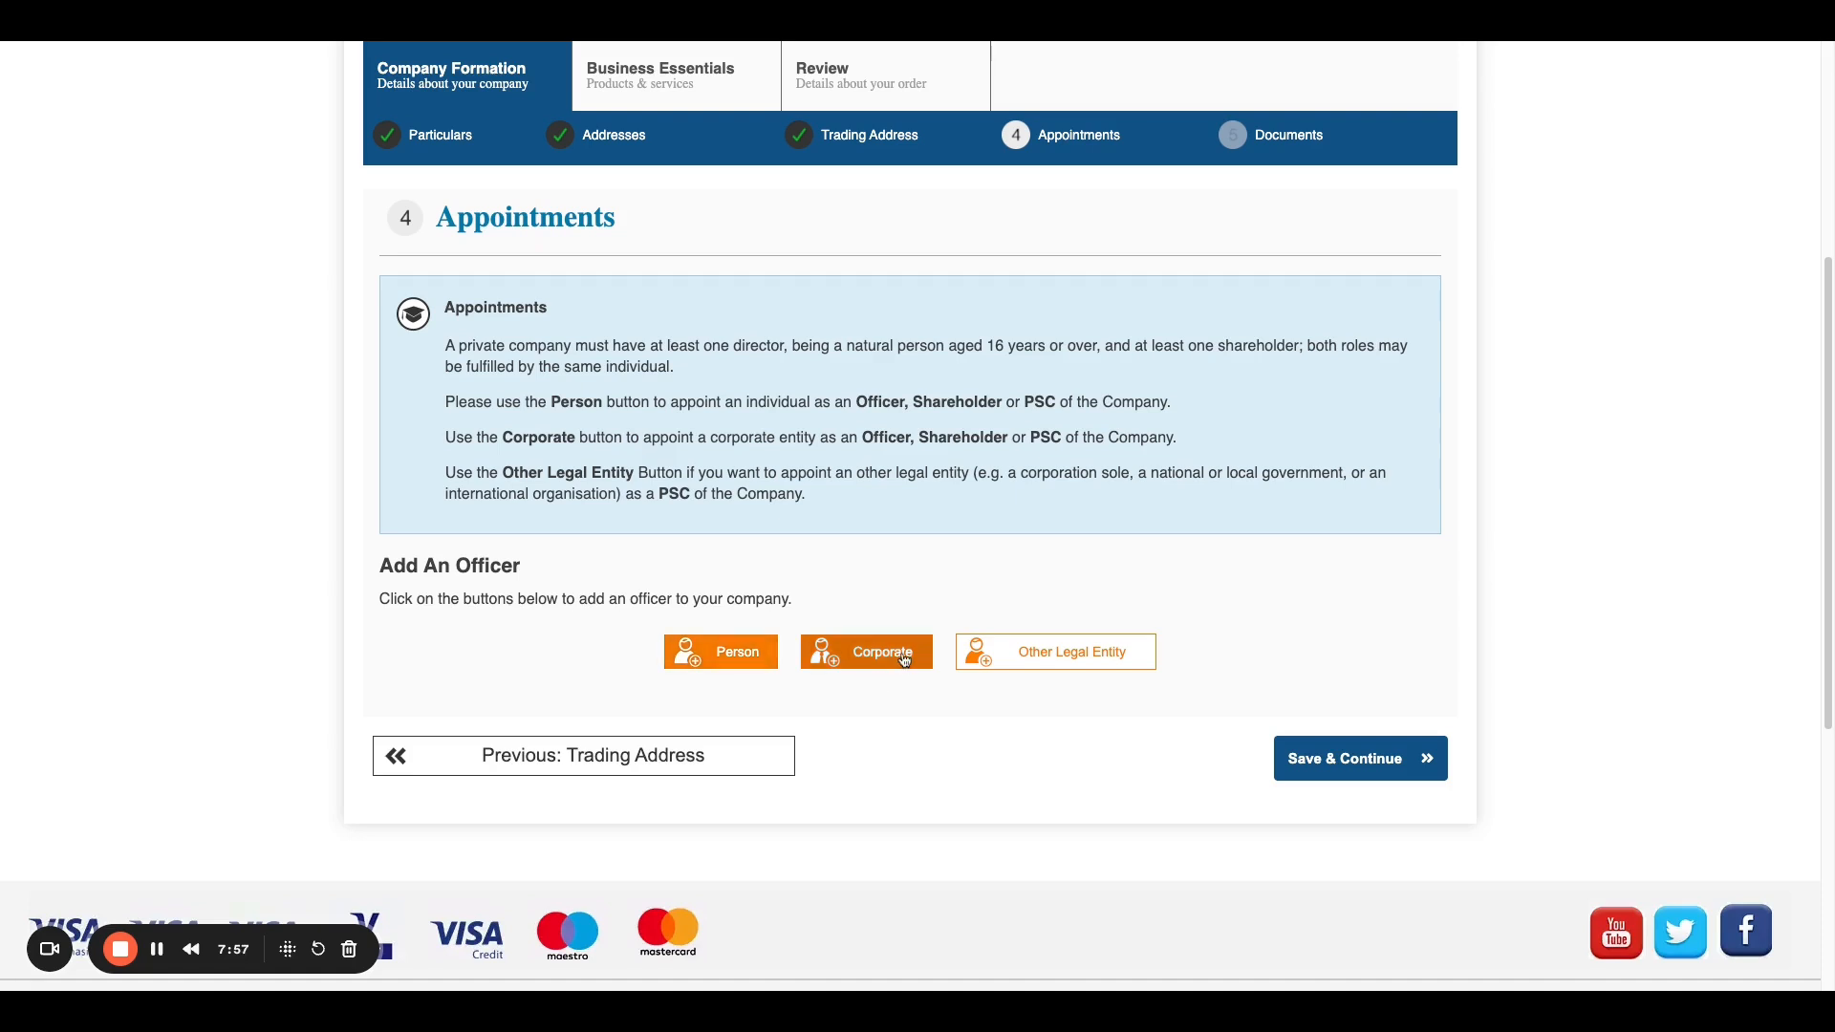
Step: Add a person as company officer and read the guidance on directors, shareholders and Persons with Significant Control
click(1102, 675)
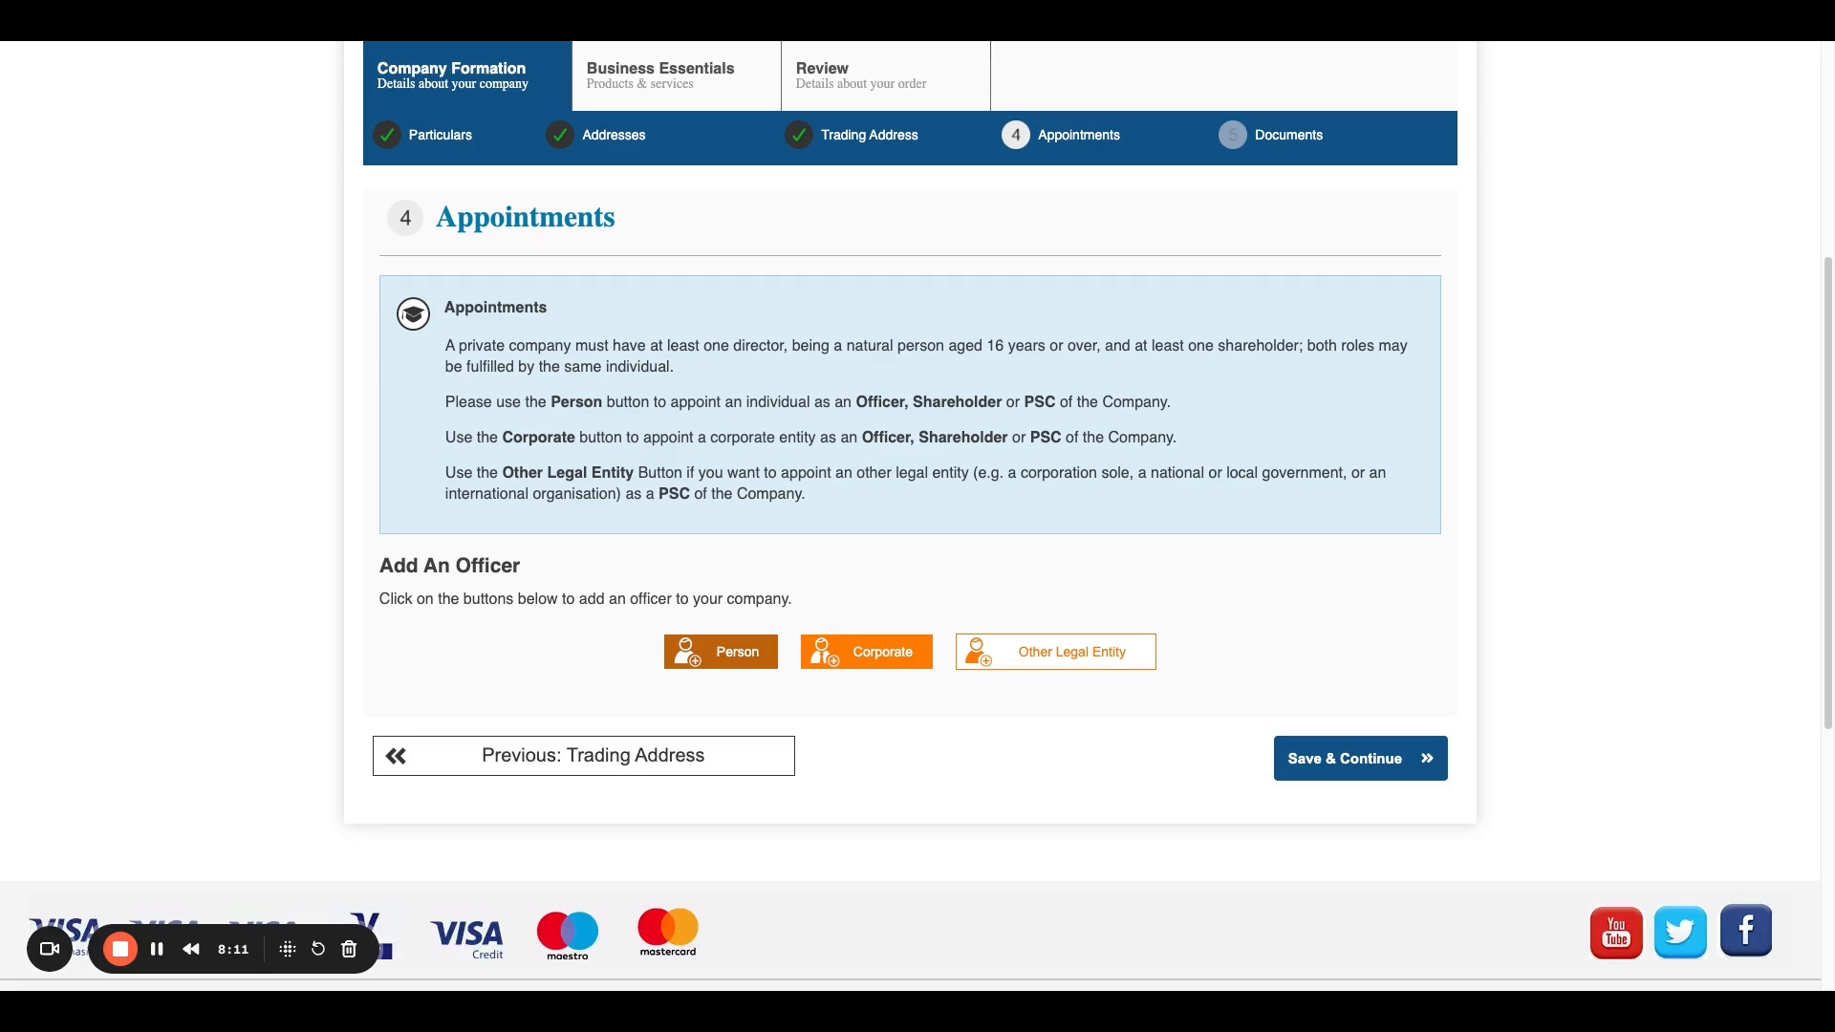
click(720, 652)
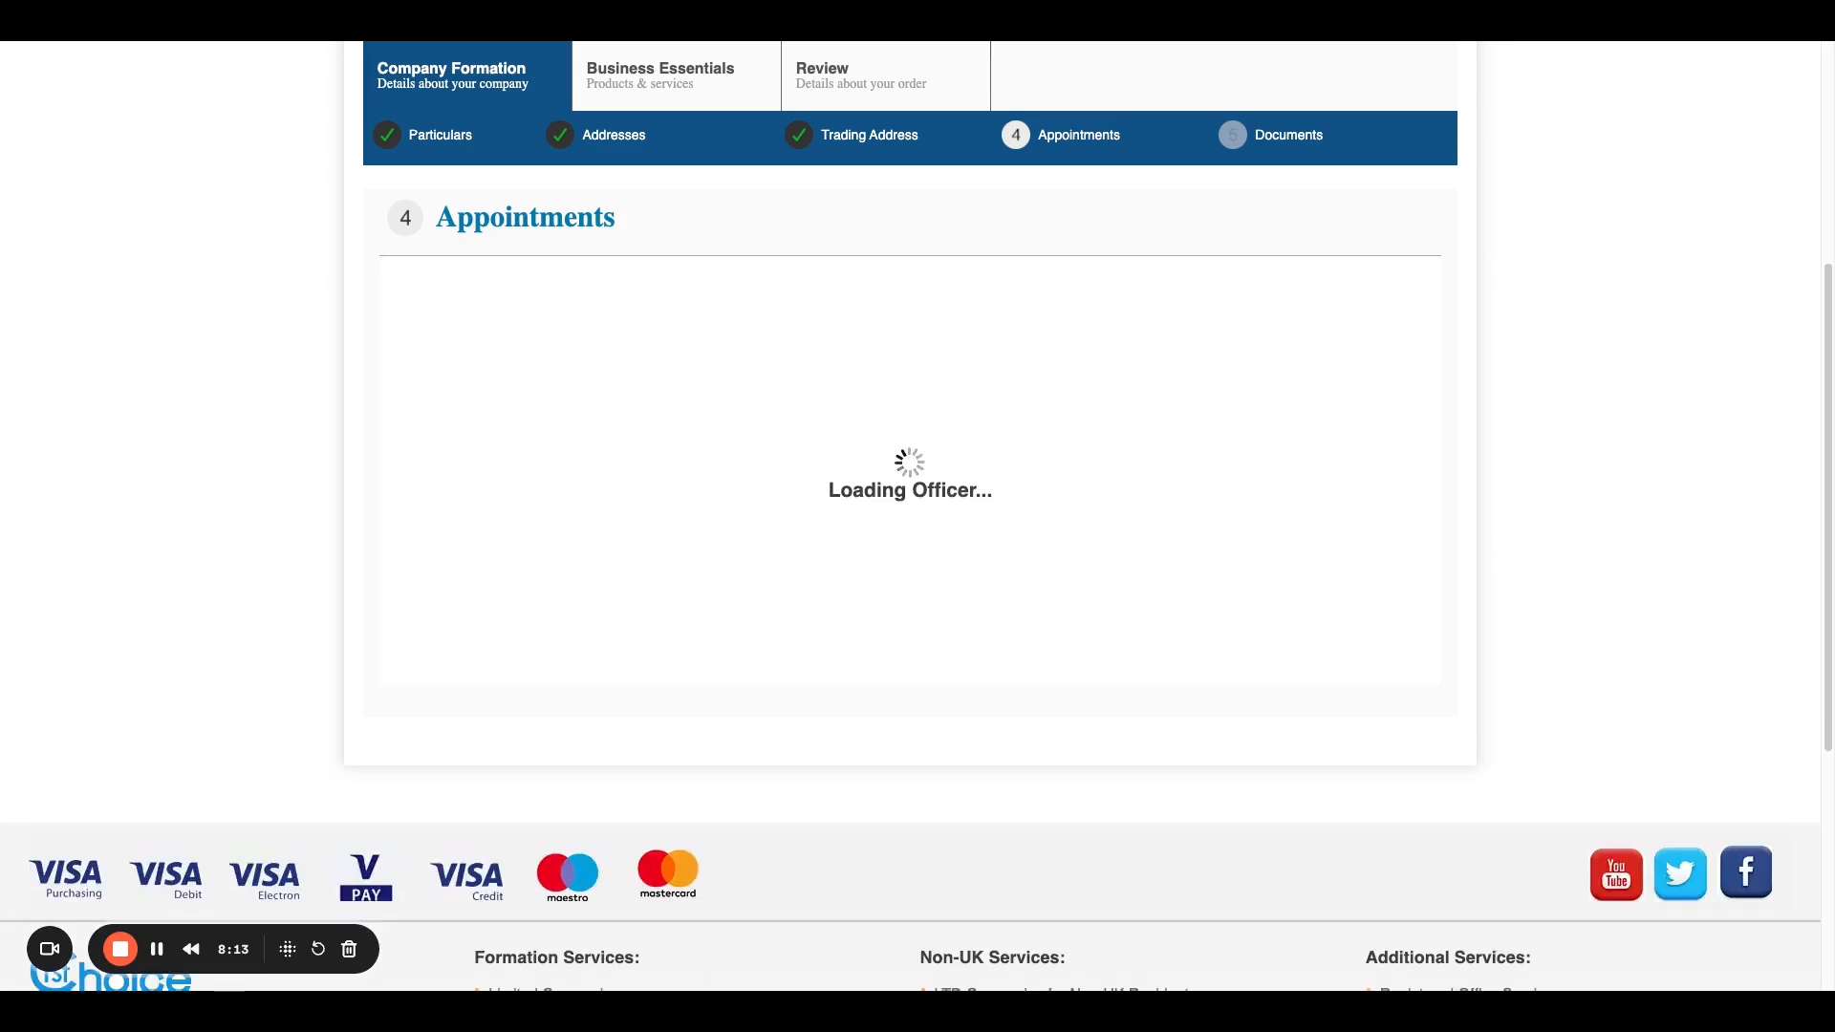
scroll(910, 516, down, 4)
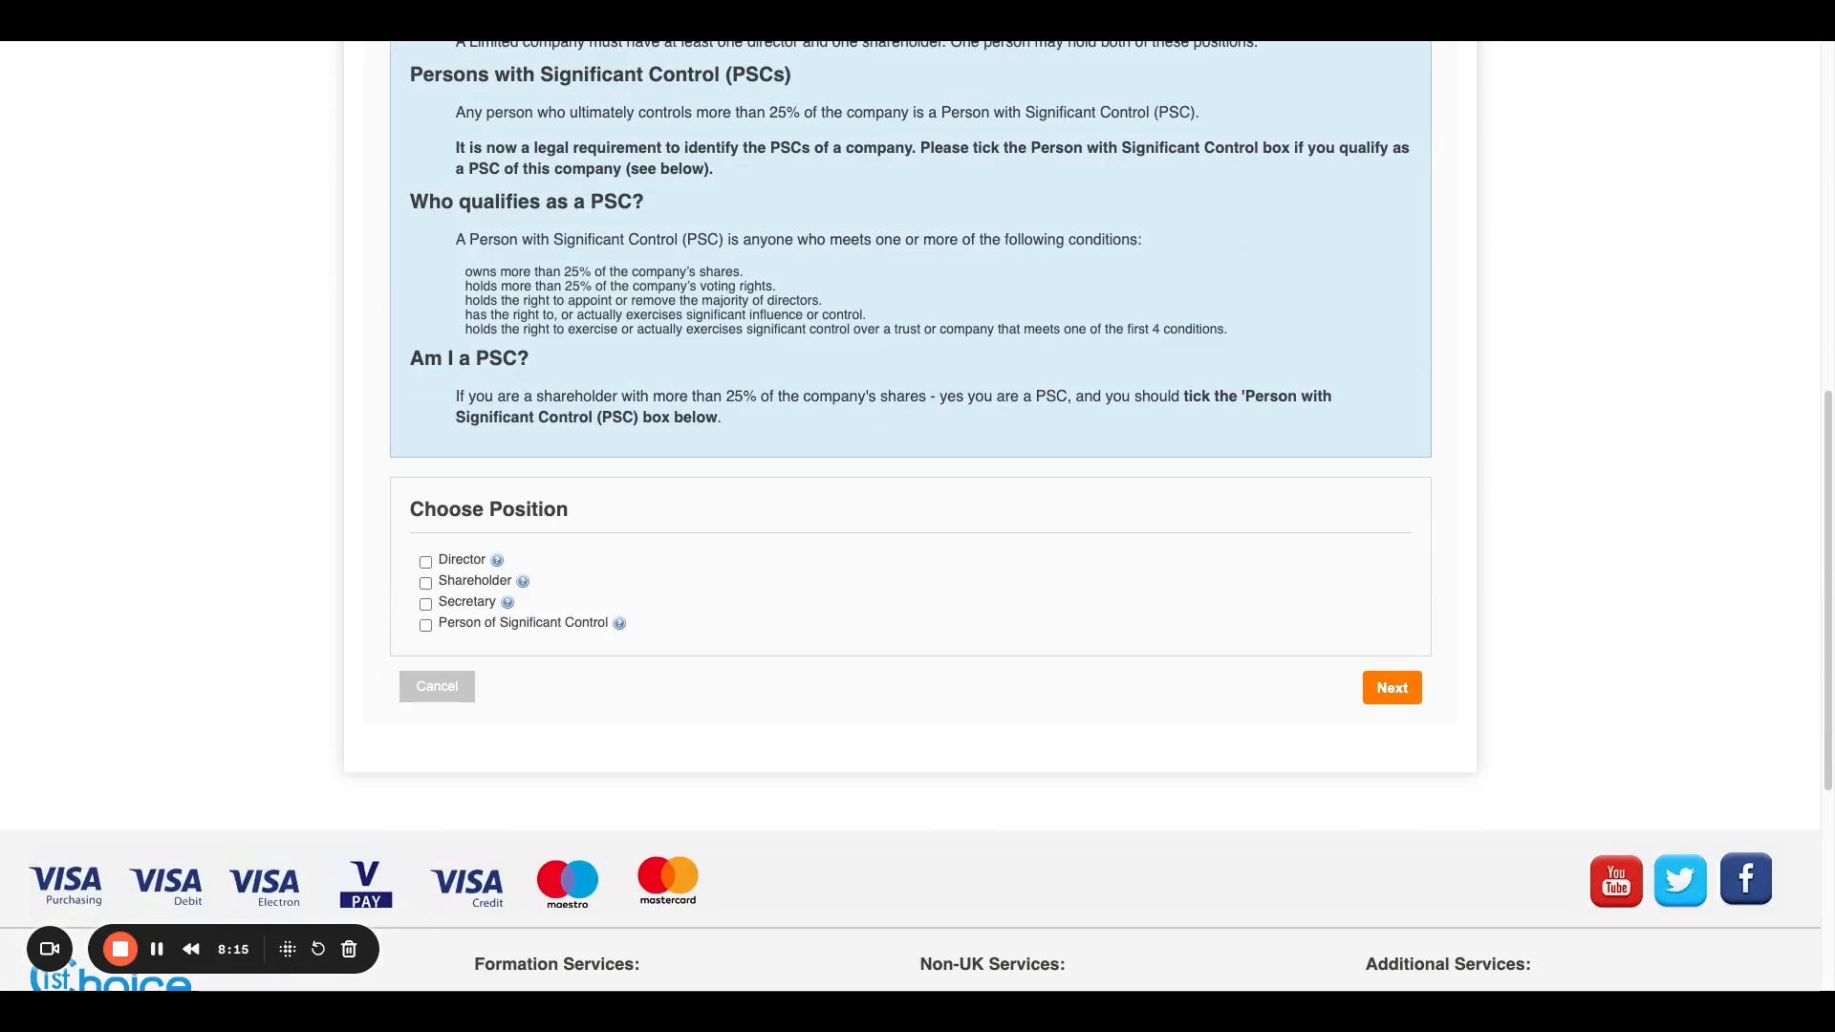
scroll(909, 516, up, 8)
scroll(910, 516, down, 2)
scroll(697, 663, down, 4)
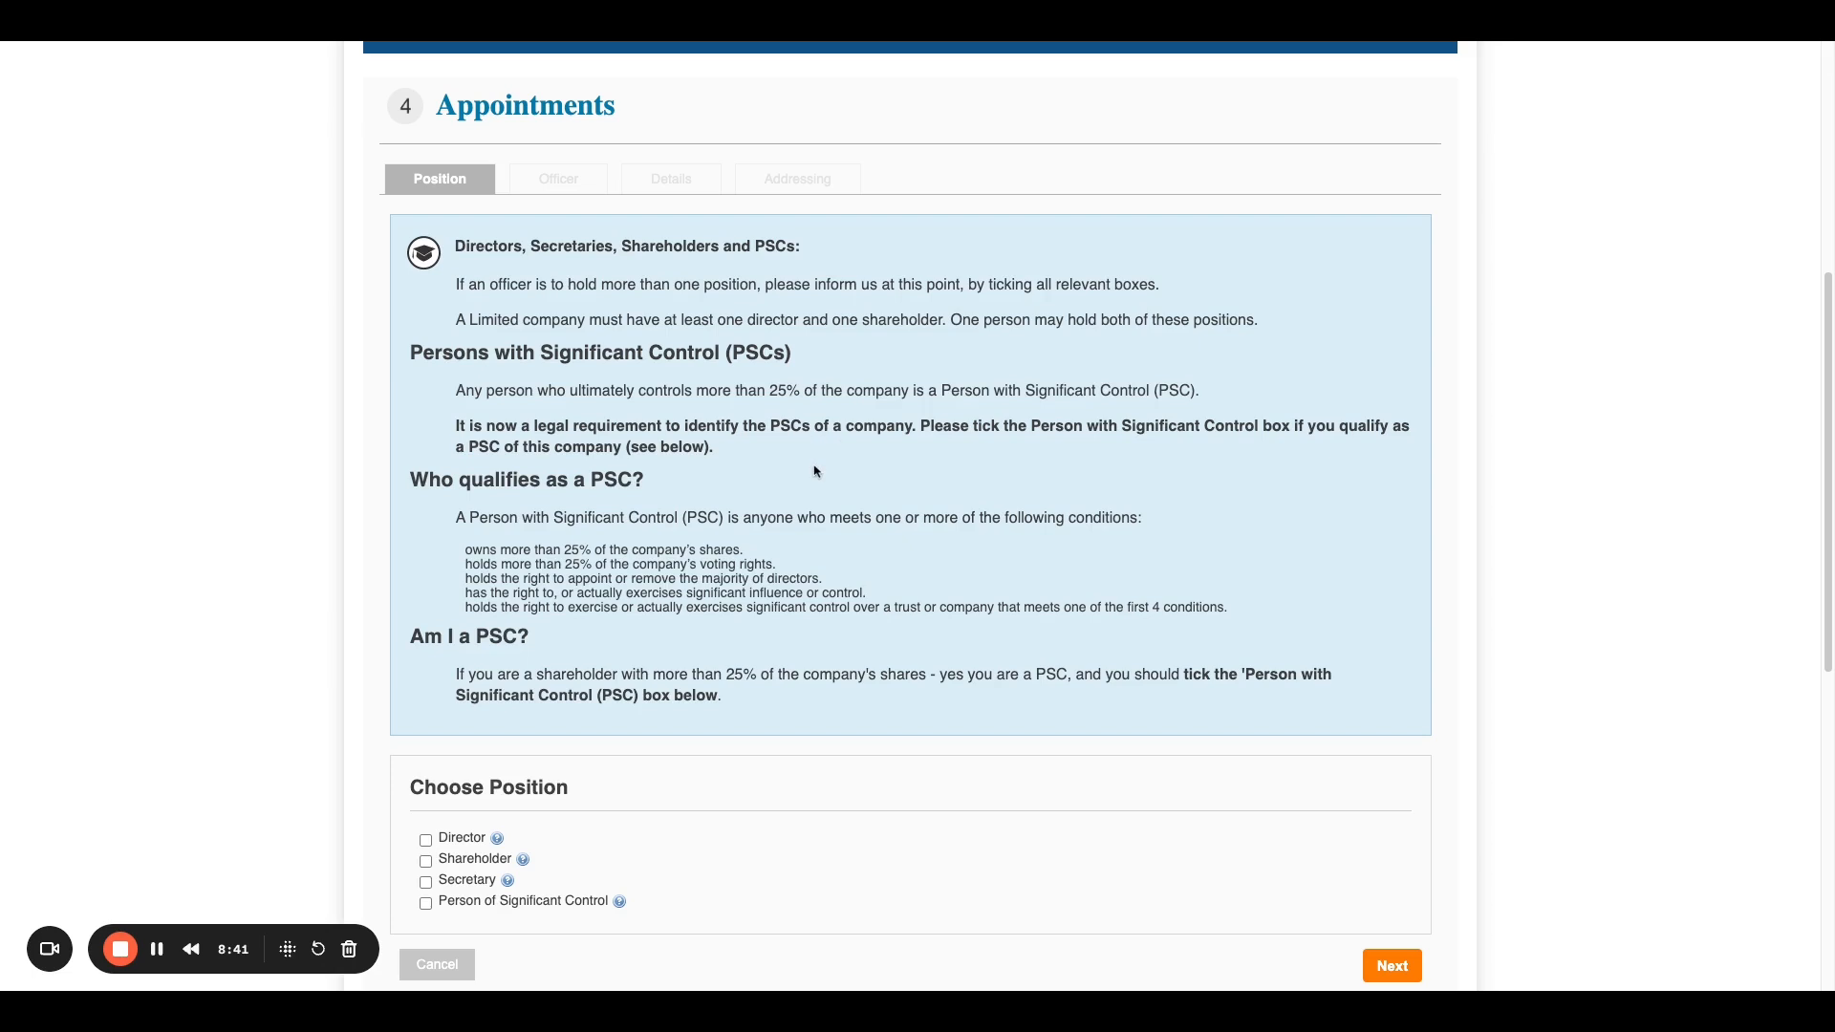
scroll(816, 471, down, 1)
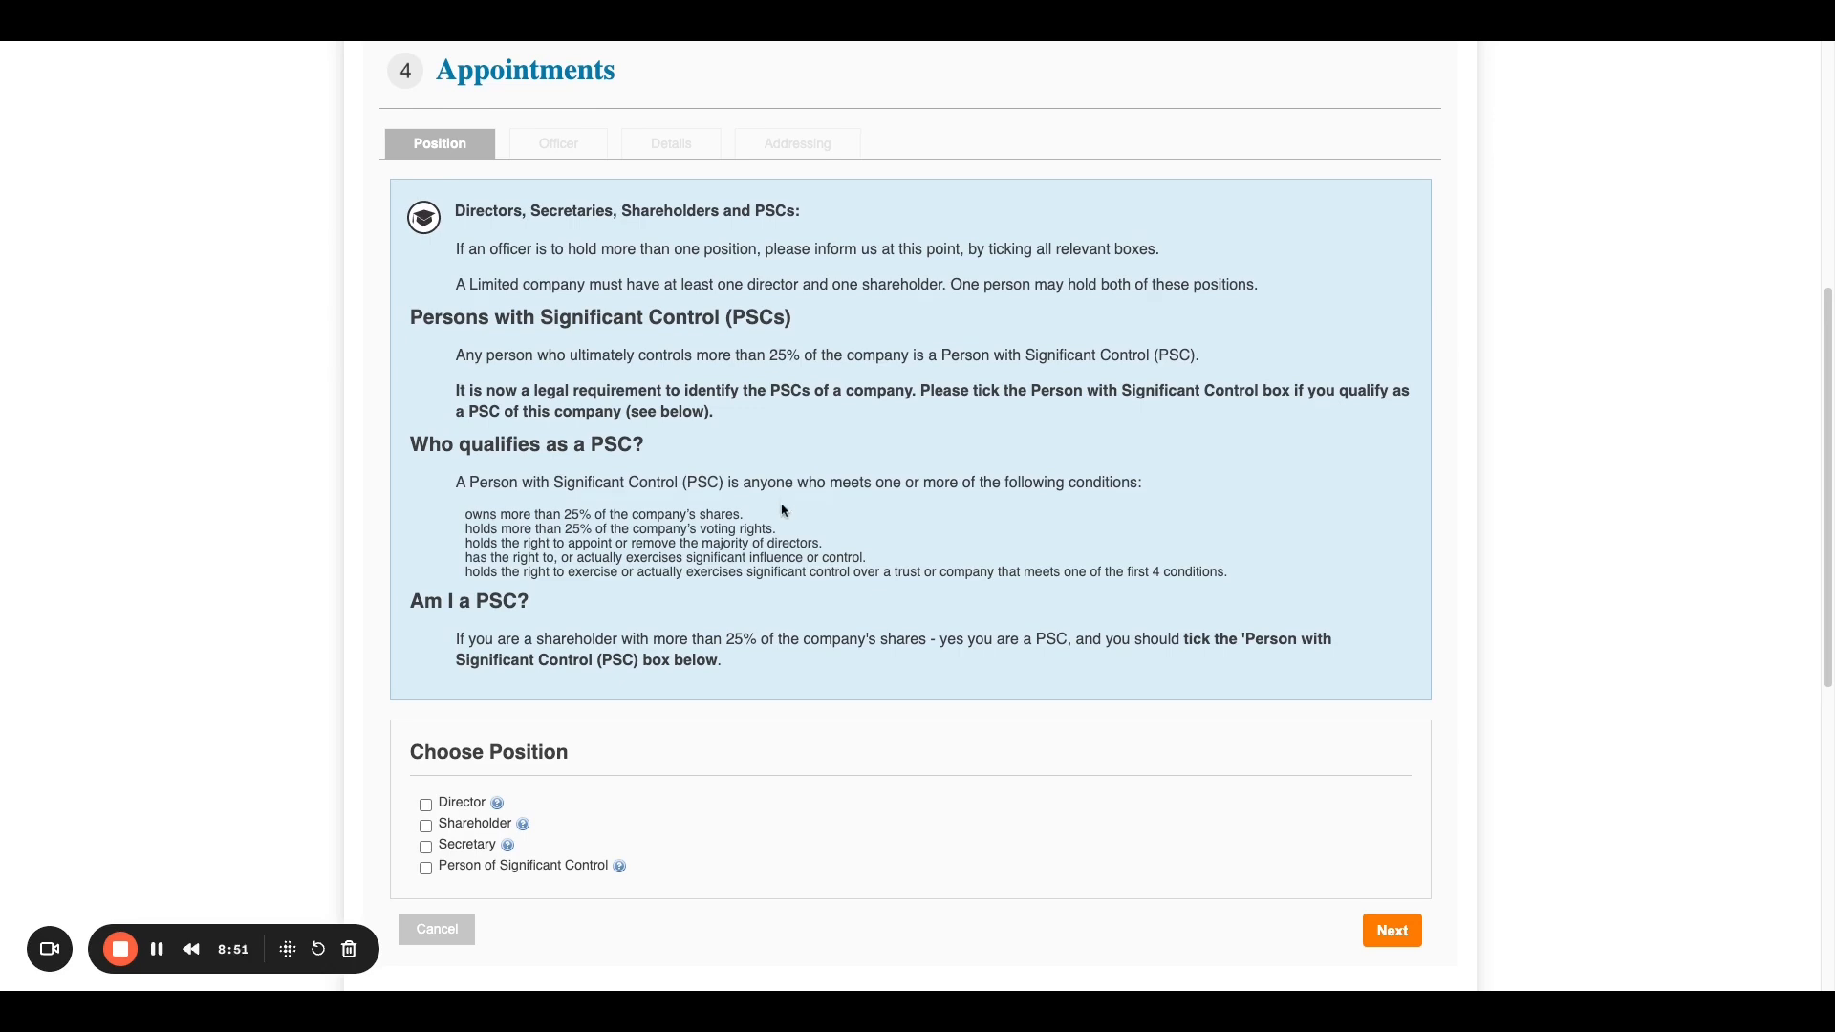
scroll(784, 511, down, 3)
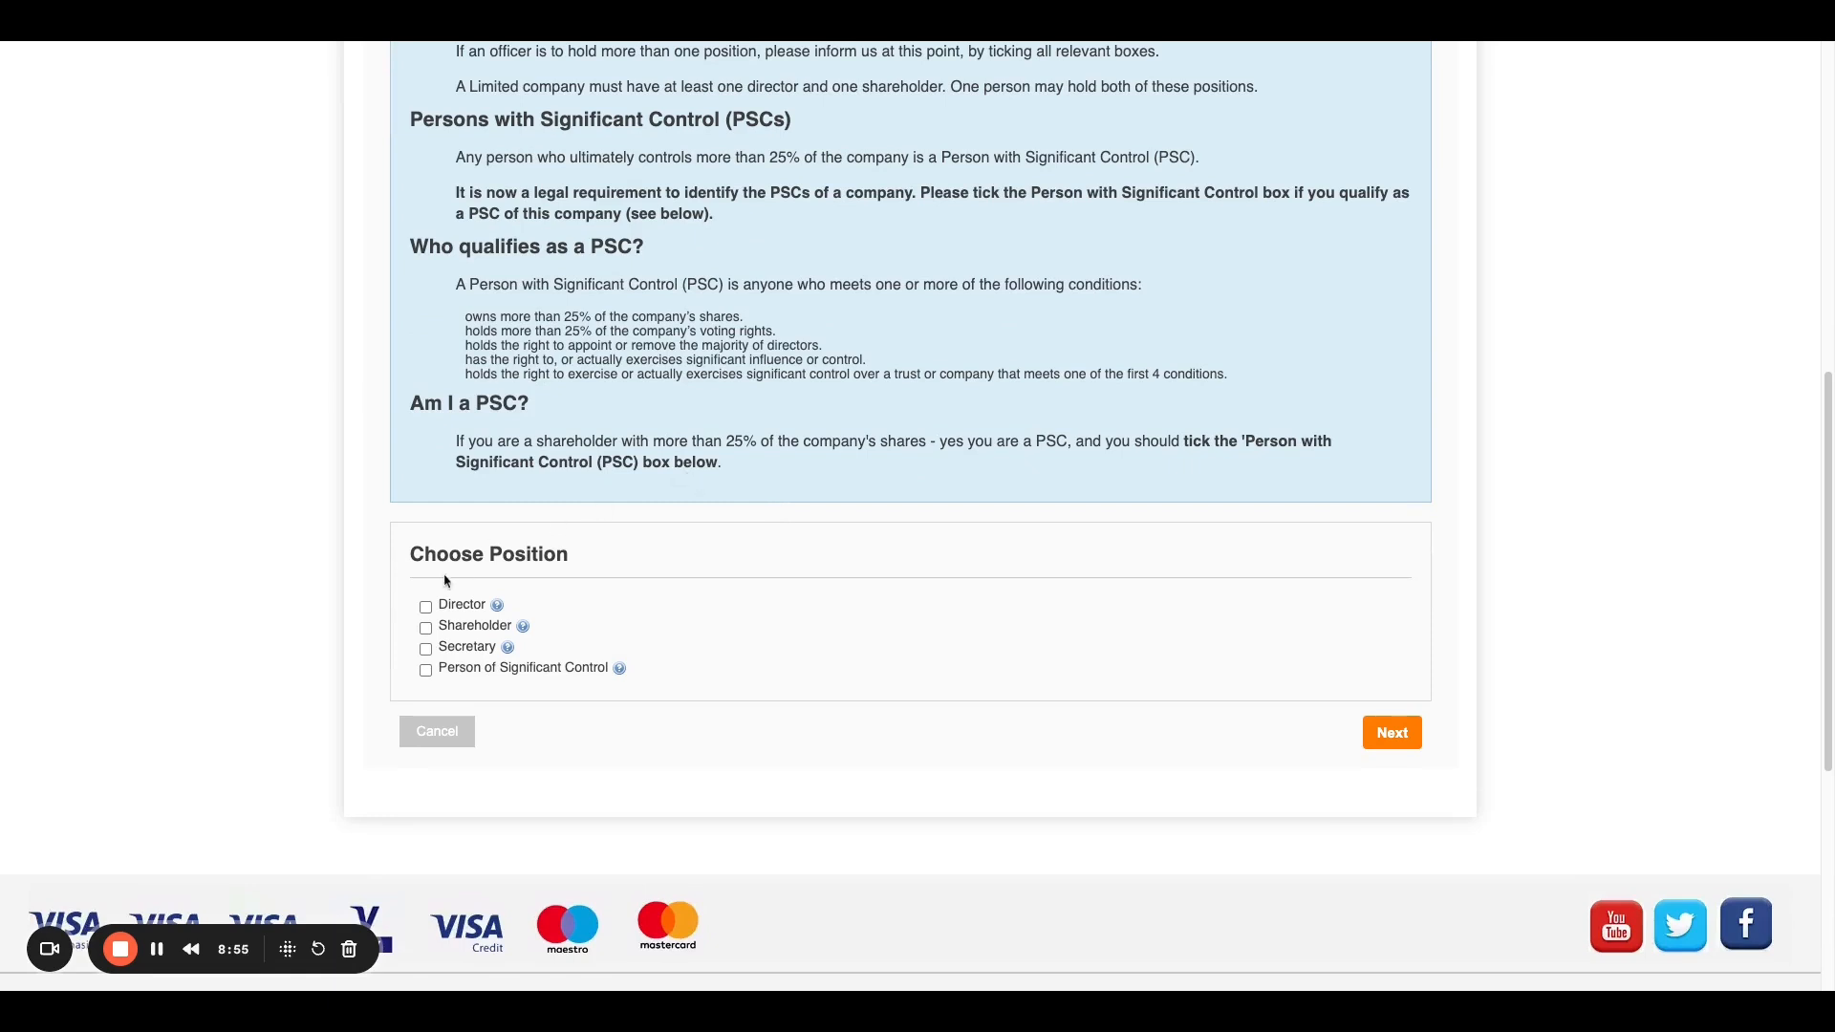
Step: Appoint the officer as Director, Shareholder and Person of Significant Control, and confirm the consent to act
click(426, 609)
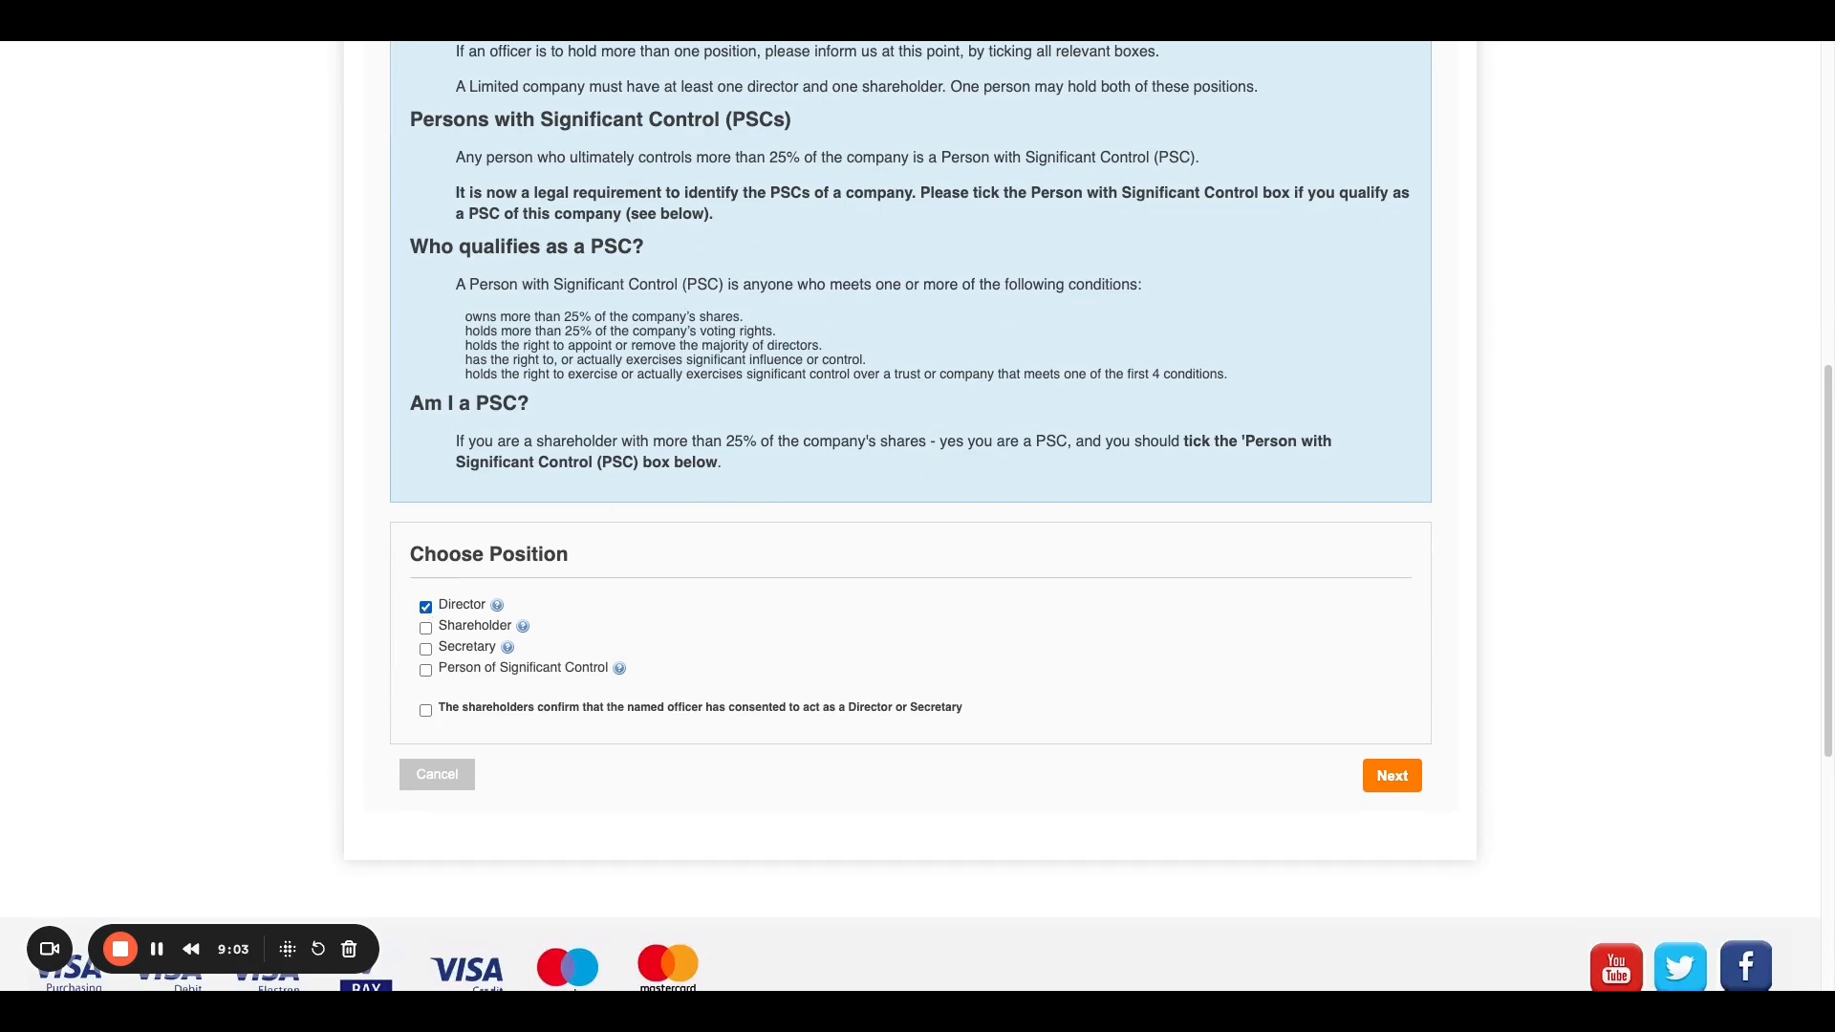
click(427, 629)
click(426, 671)
click(426, 712)
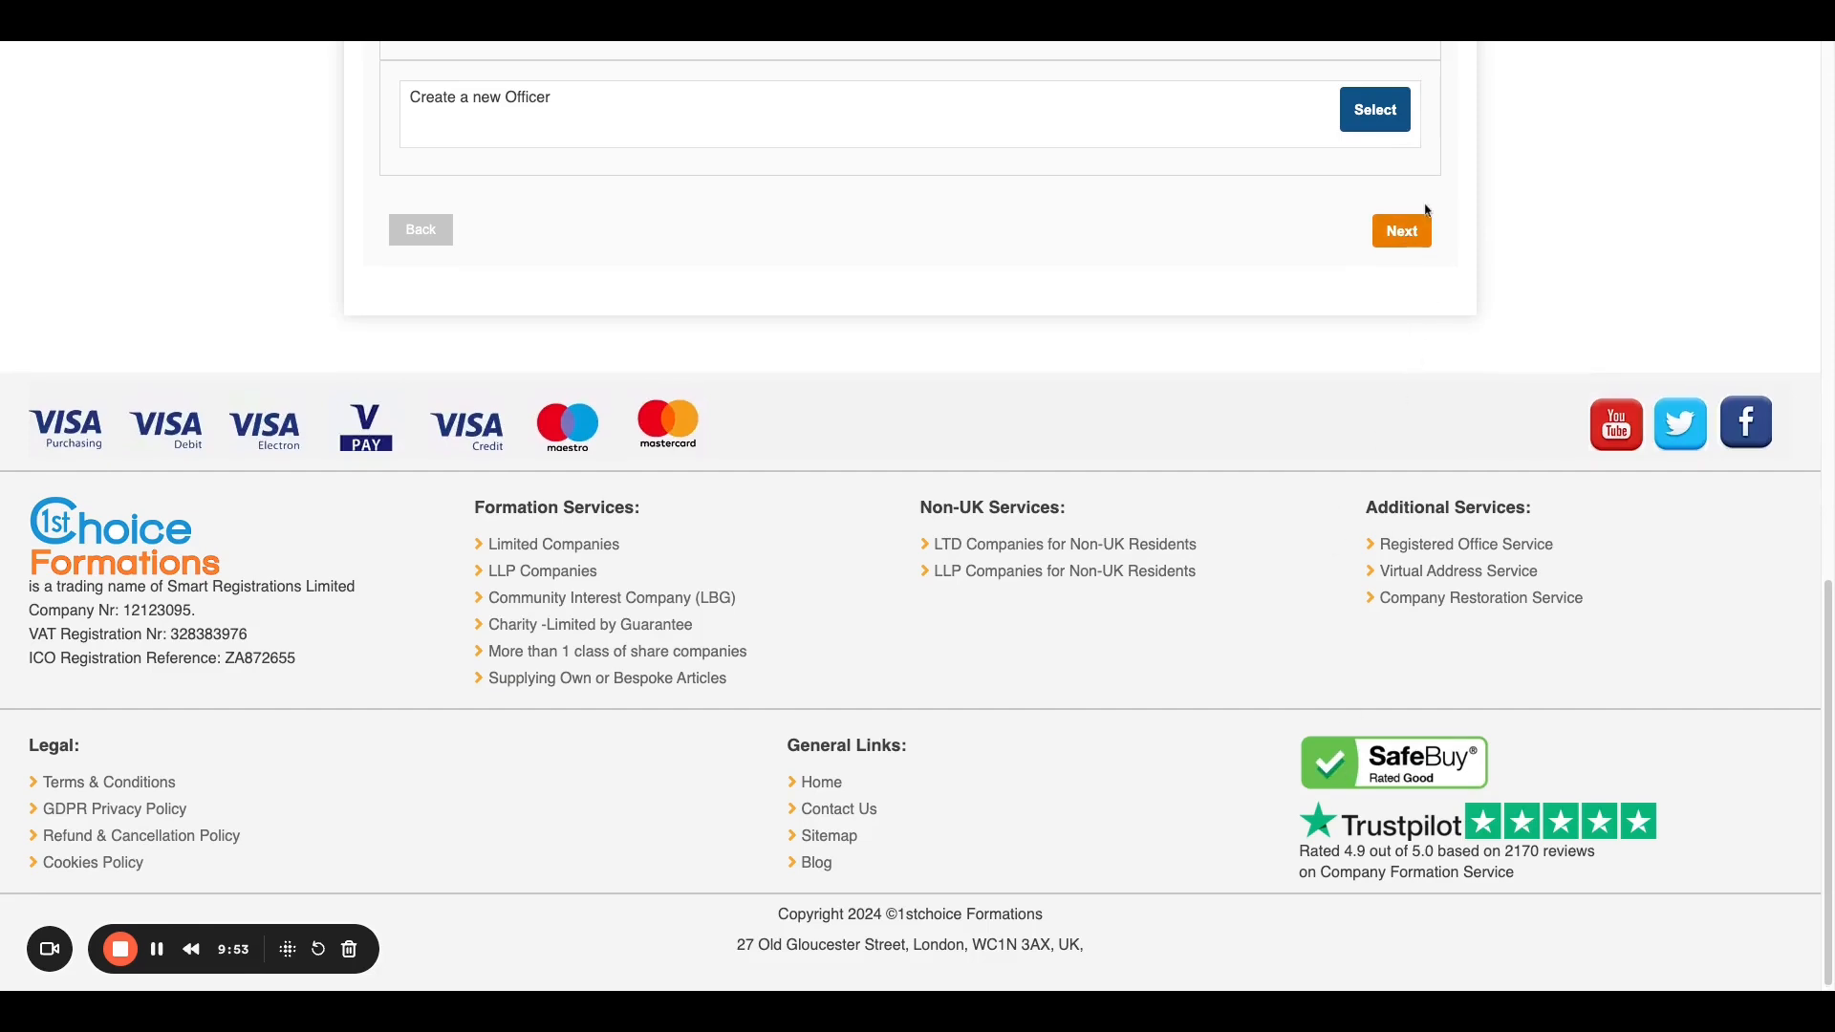
Step: Create a new officer with title Mr, nationality British, occupation company director, name, date of birth, residential address and authentication answers
click(1376, 113)
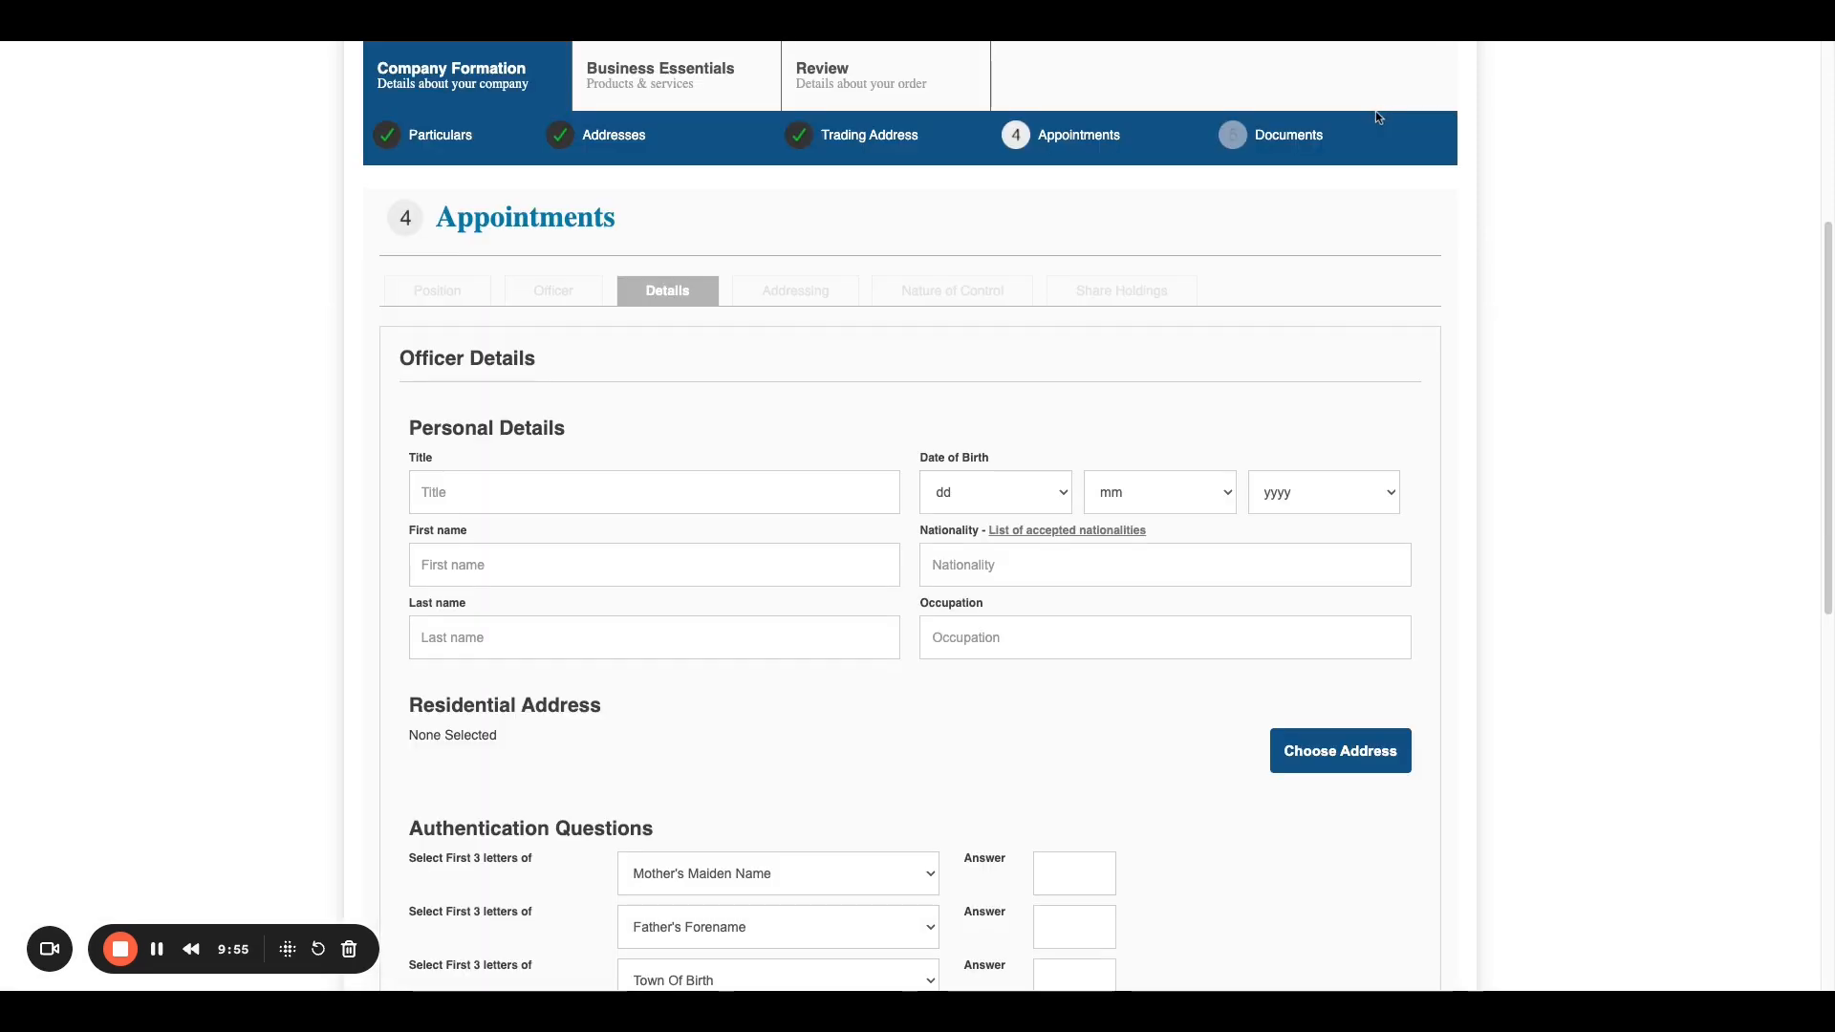
scroll(775, 445, down, 2)
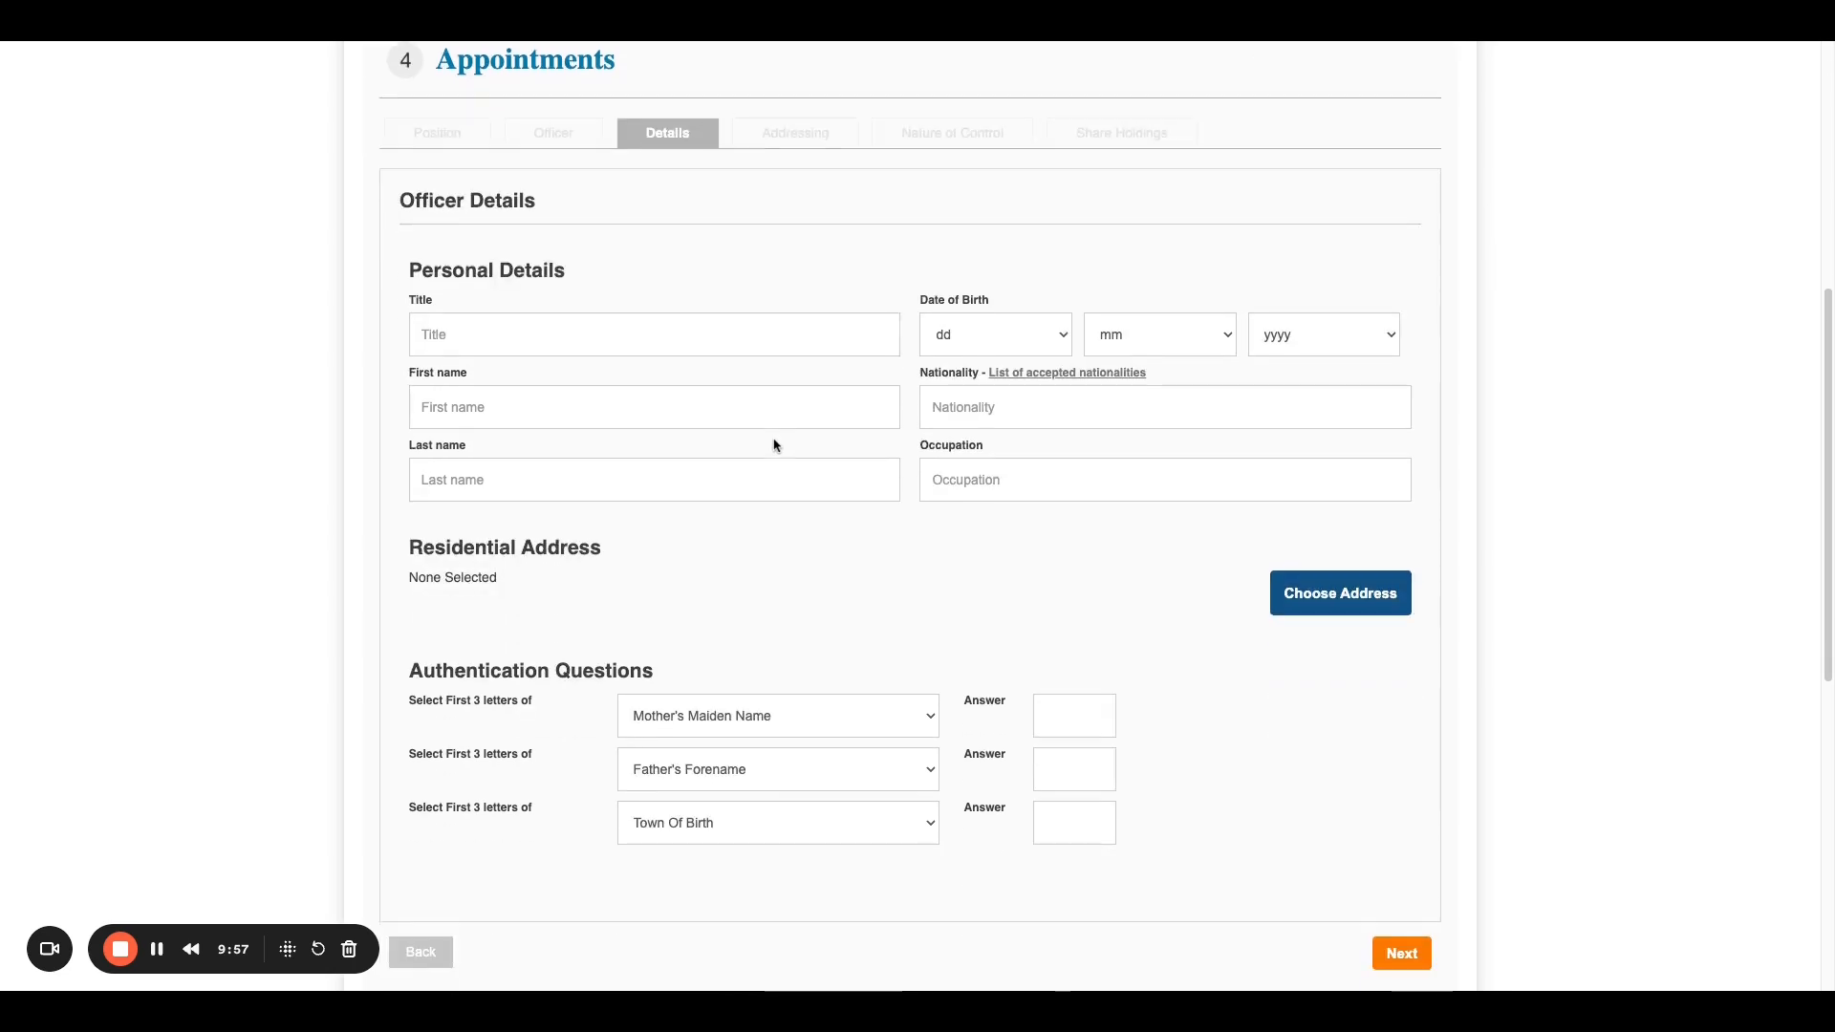
click(157, 950)
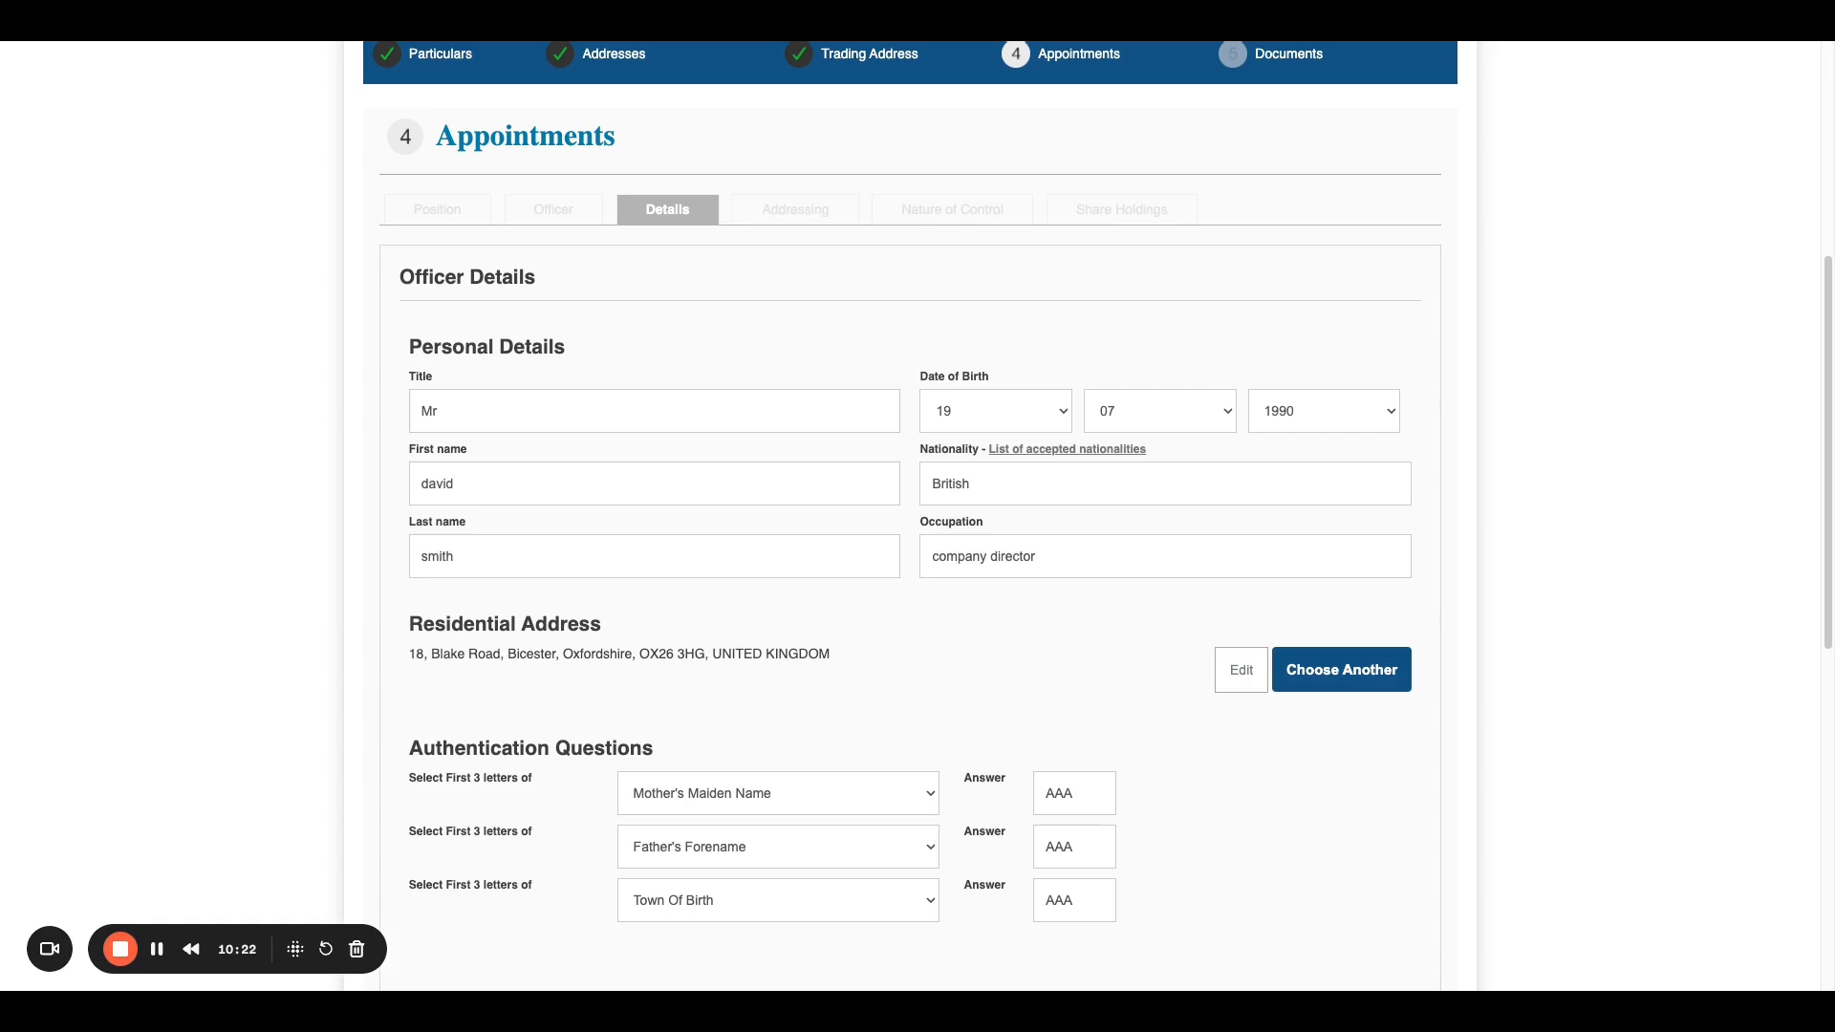
scroll(1076, 684, down, 1)
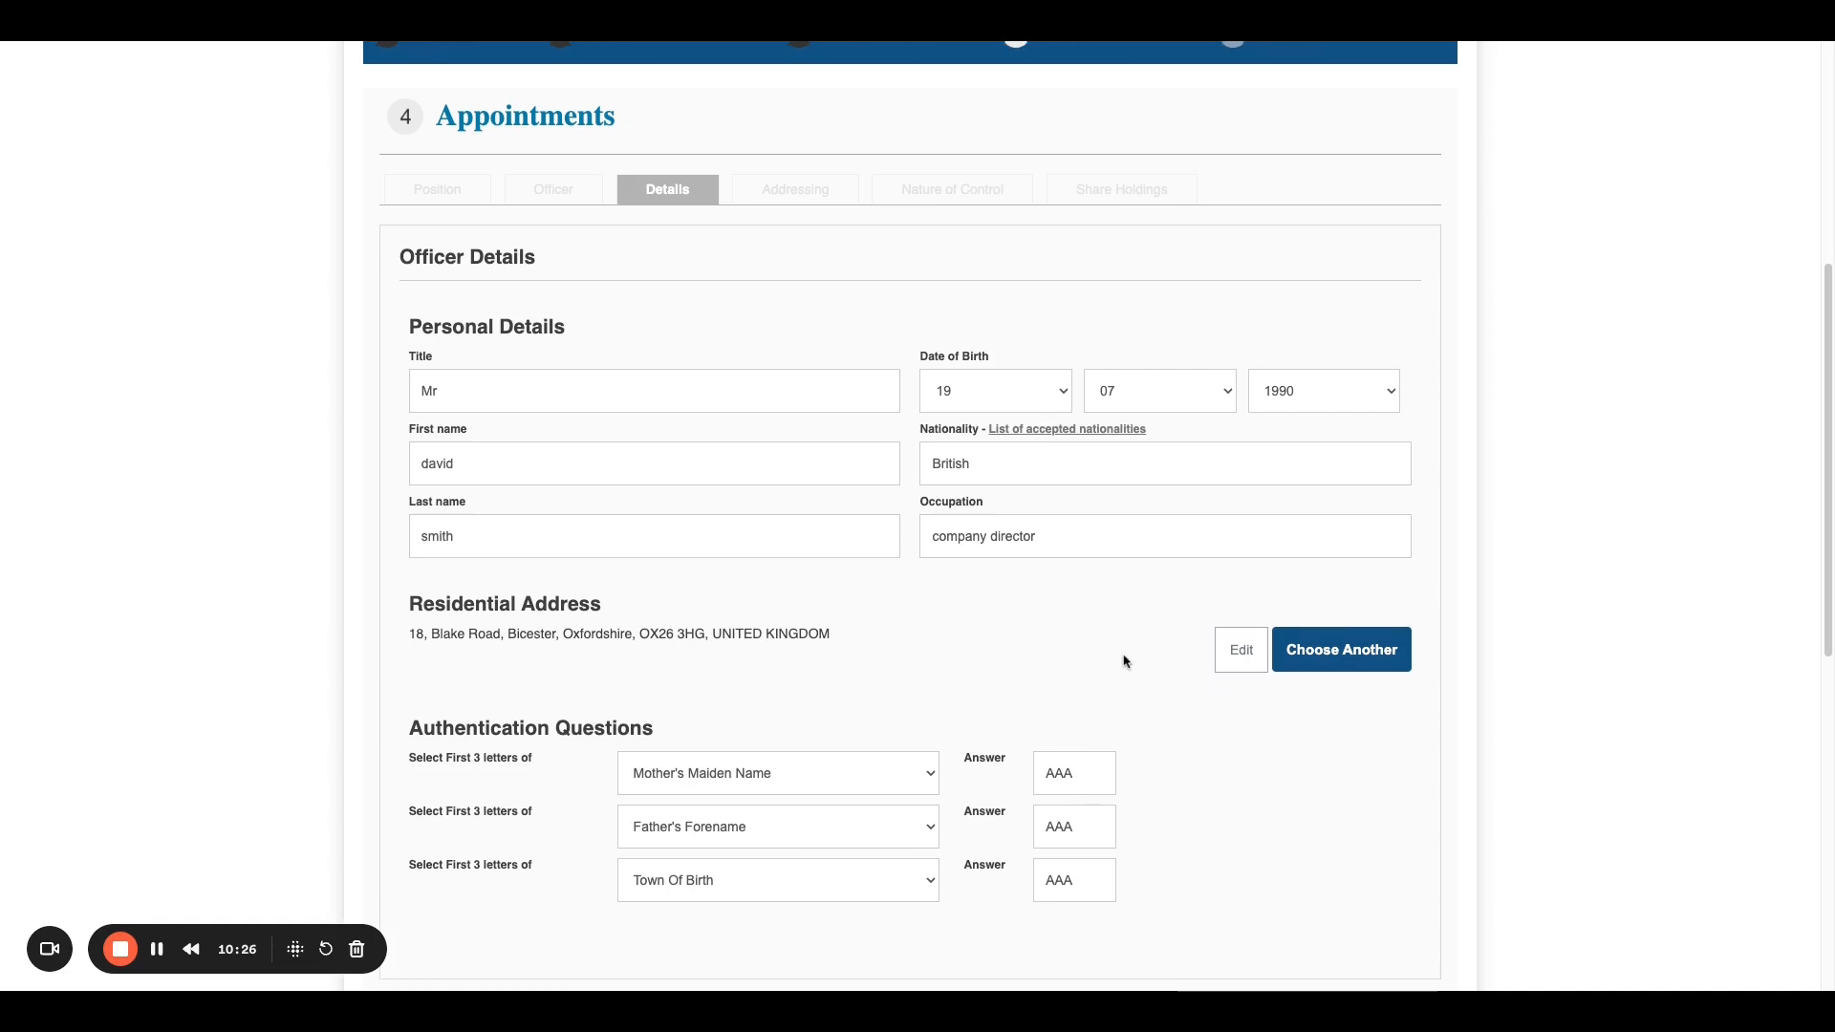
scroll(1125, 662, down, 1)
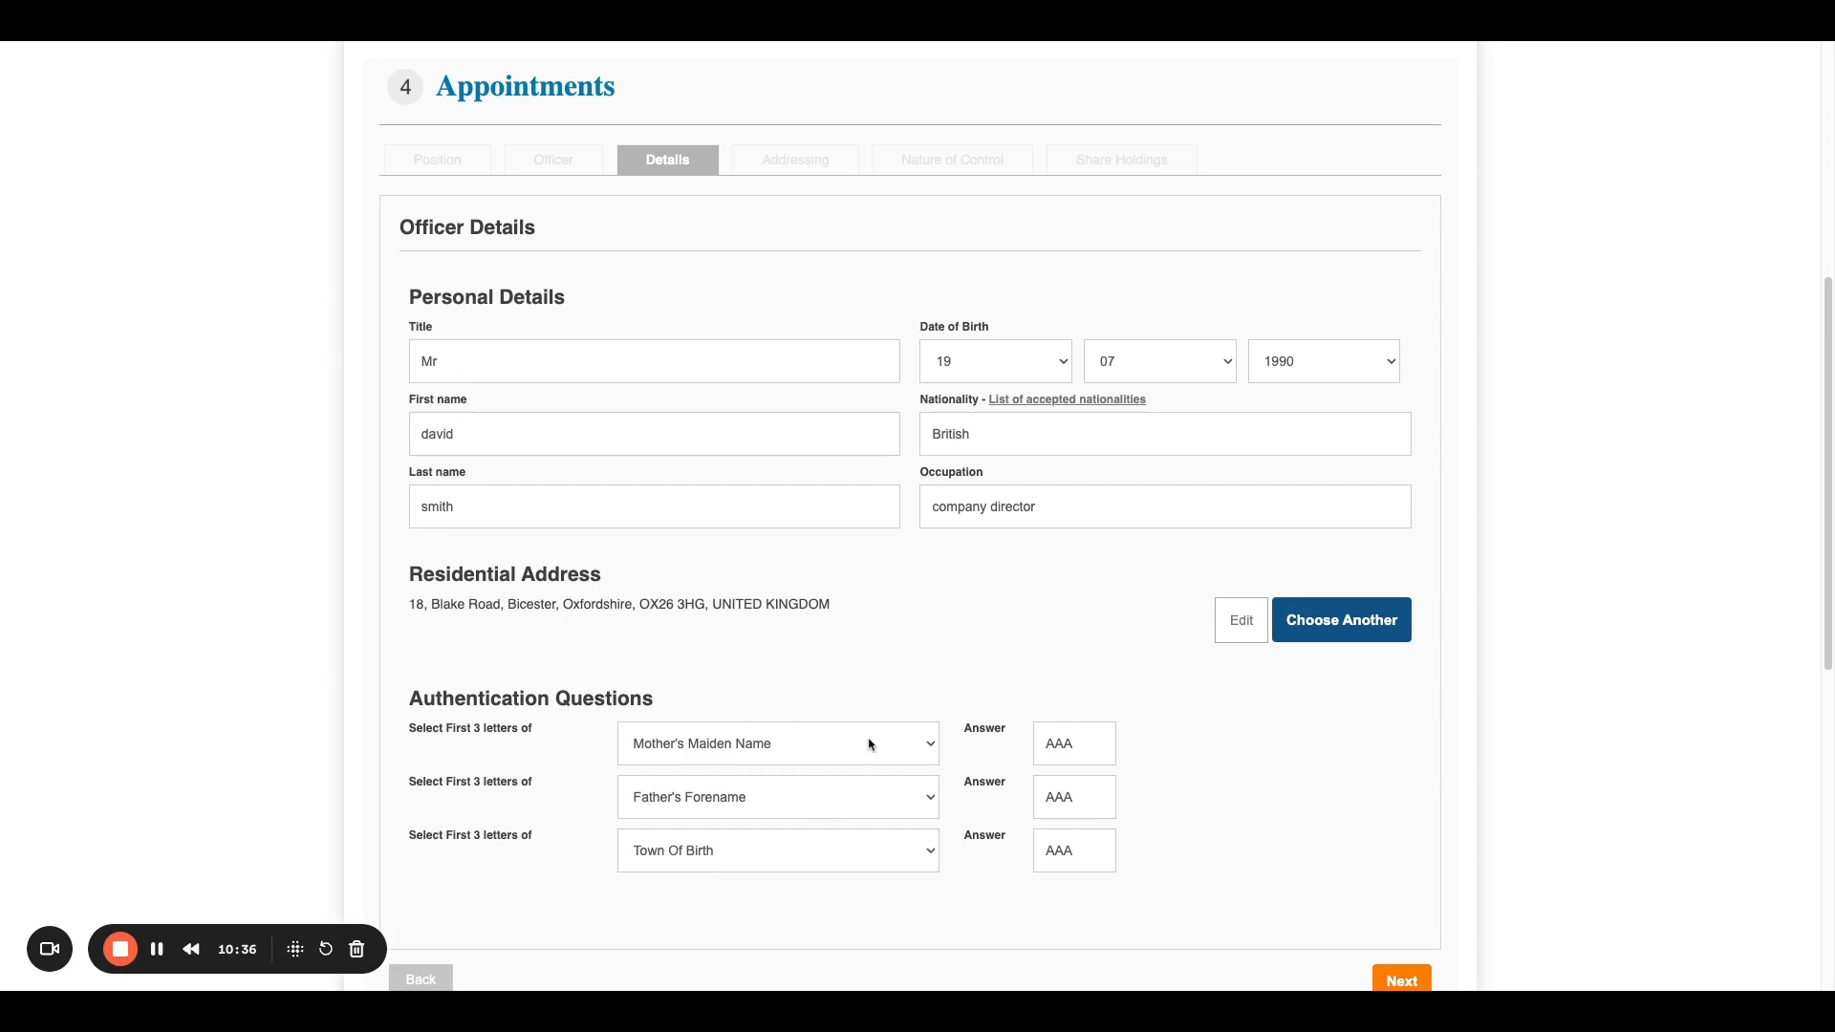
scroll(1233, 870, down, 1)
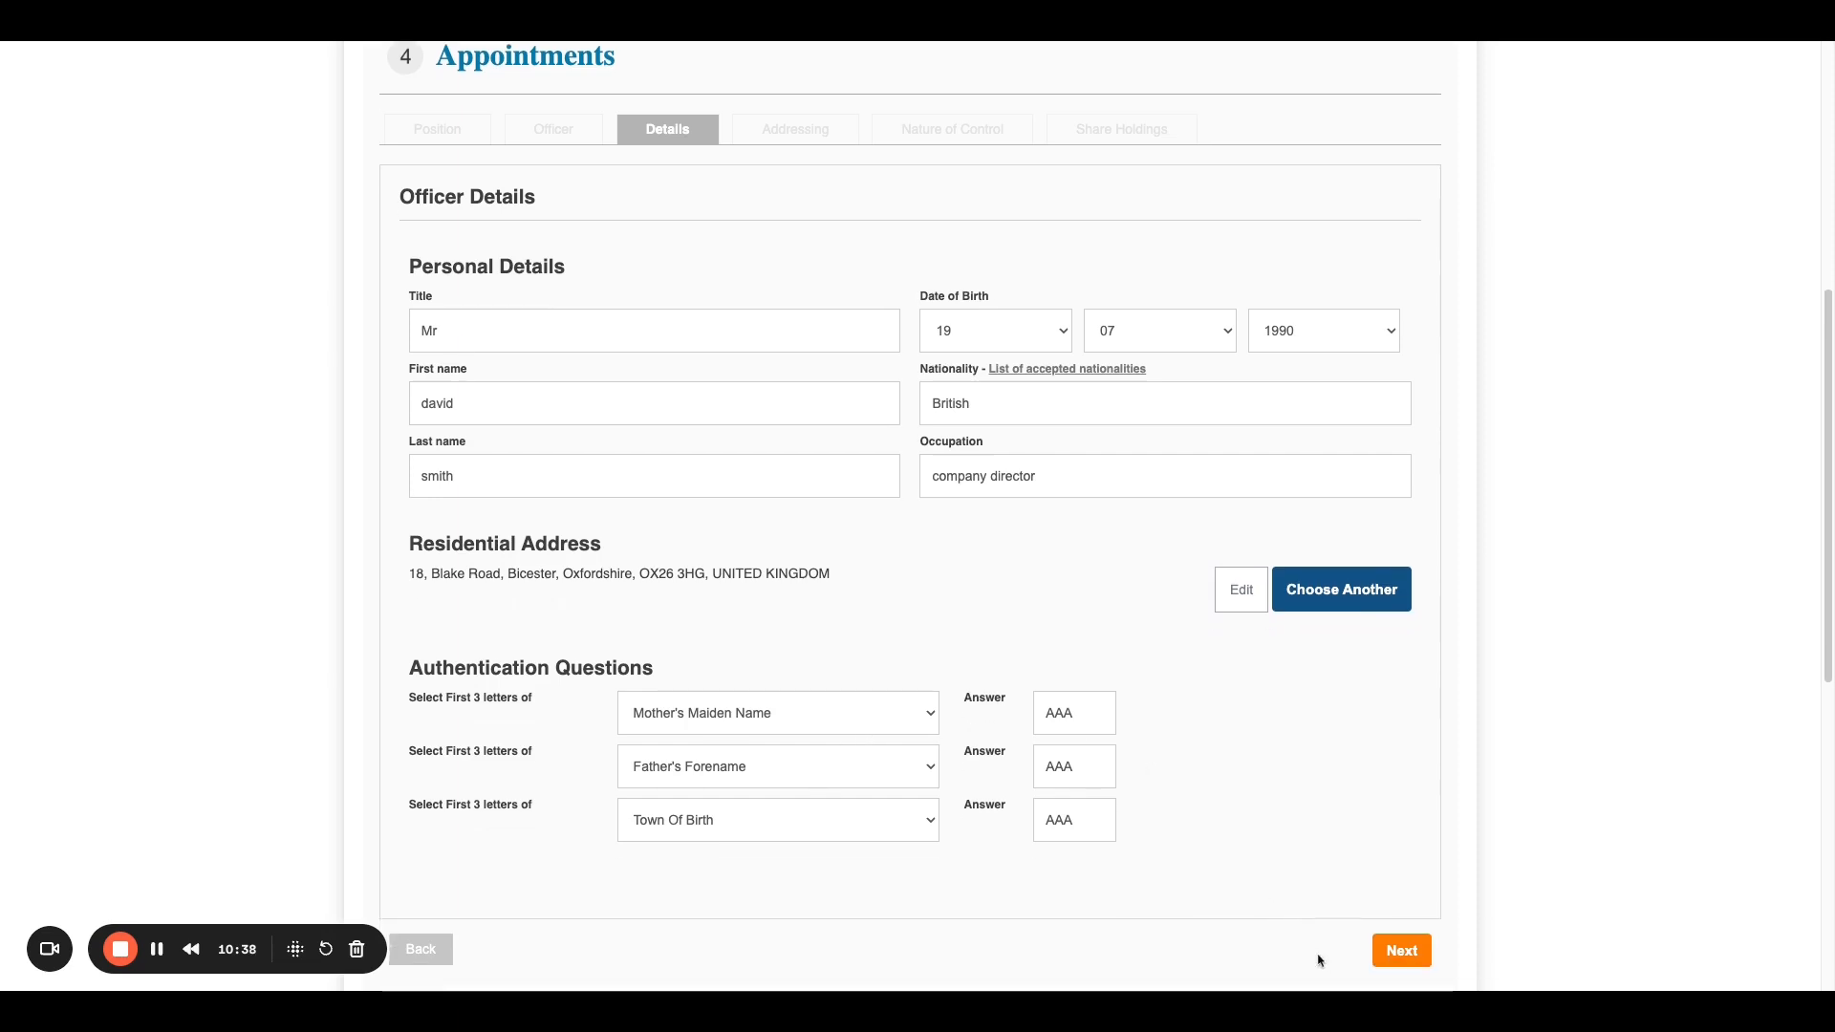
click(1403, 952)
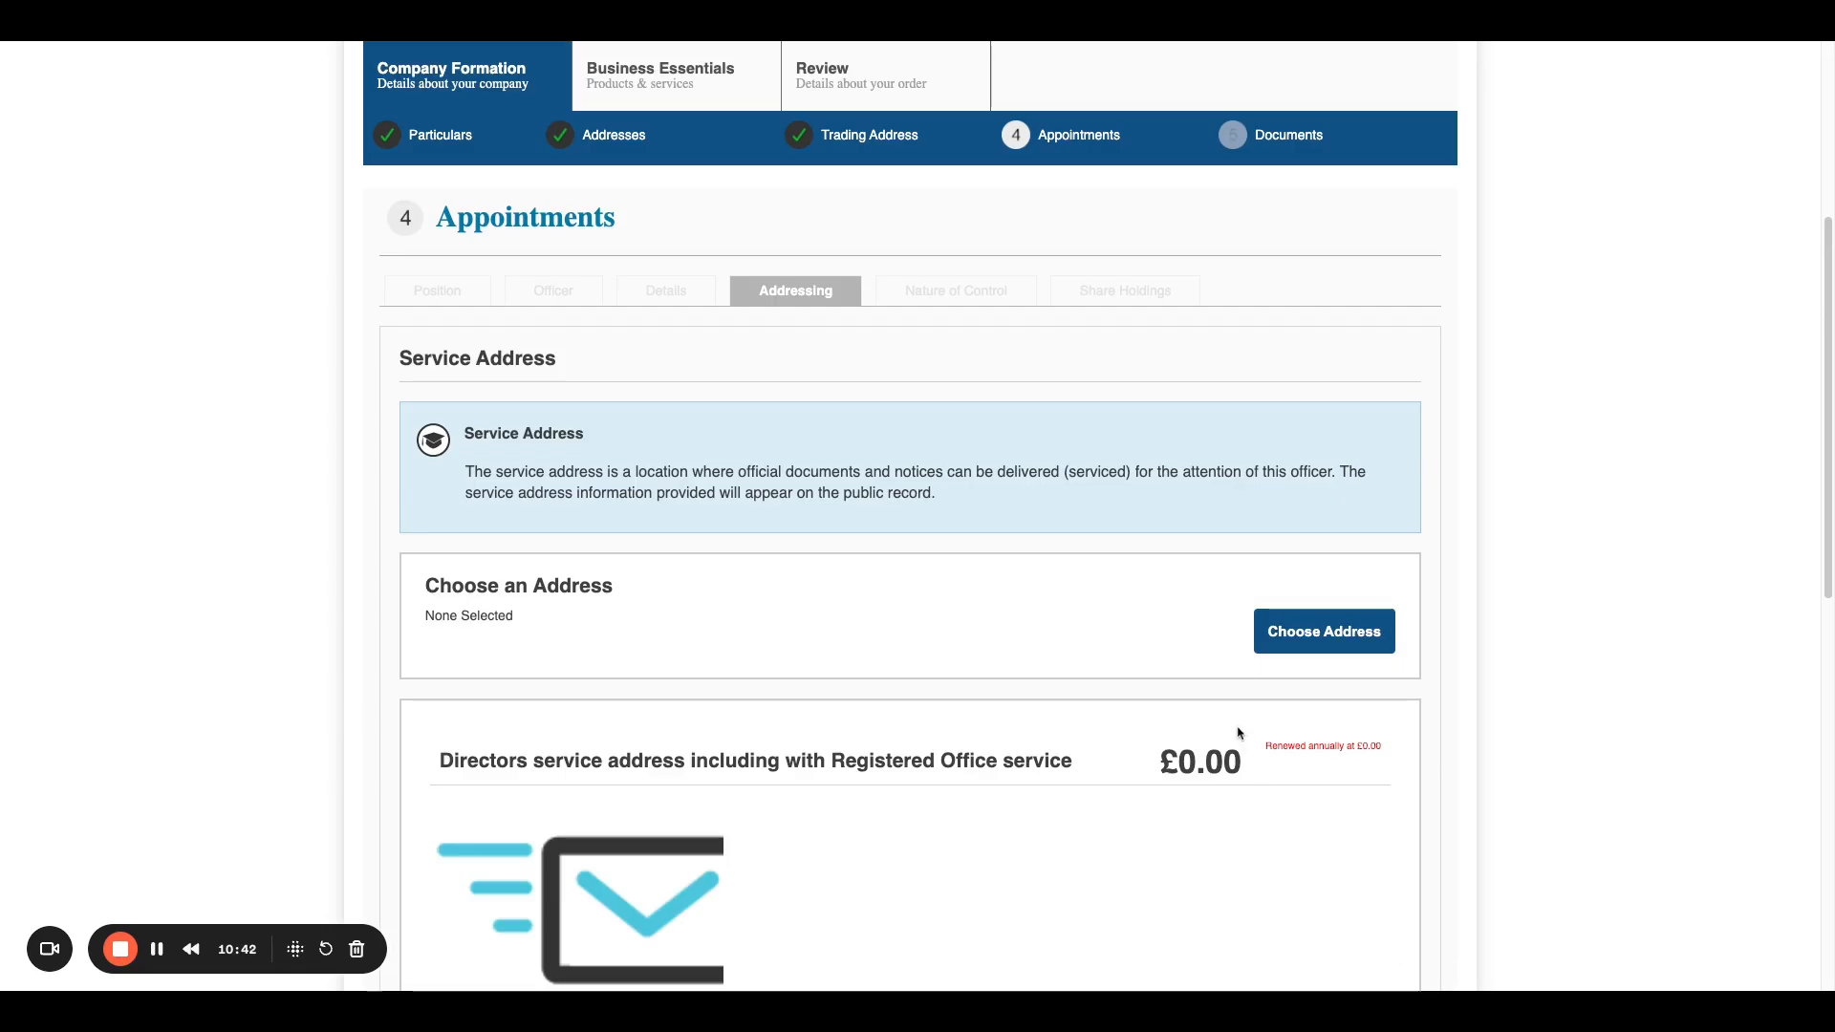
Step: Choose the officer's own address as the service address and continue to the nature of control questions
scroll(1160, 758, down, 3)
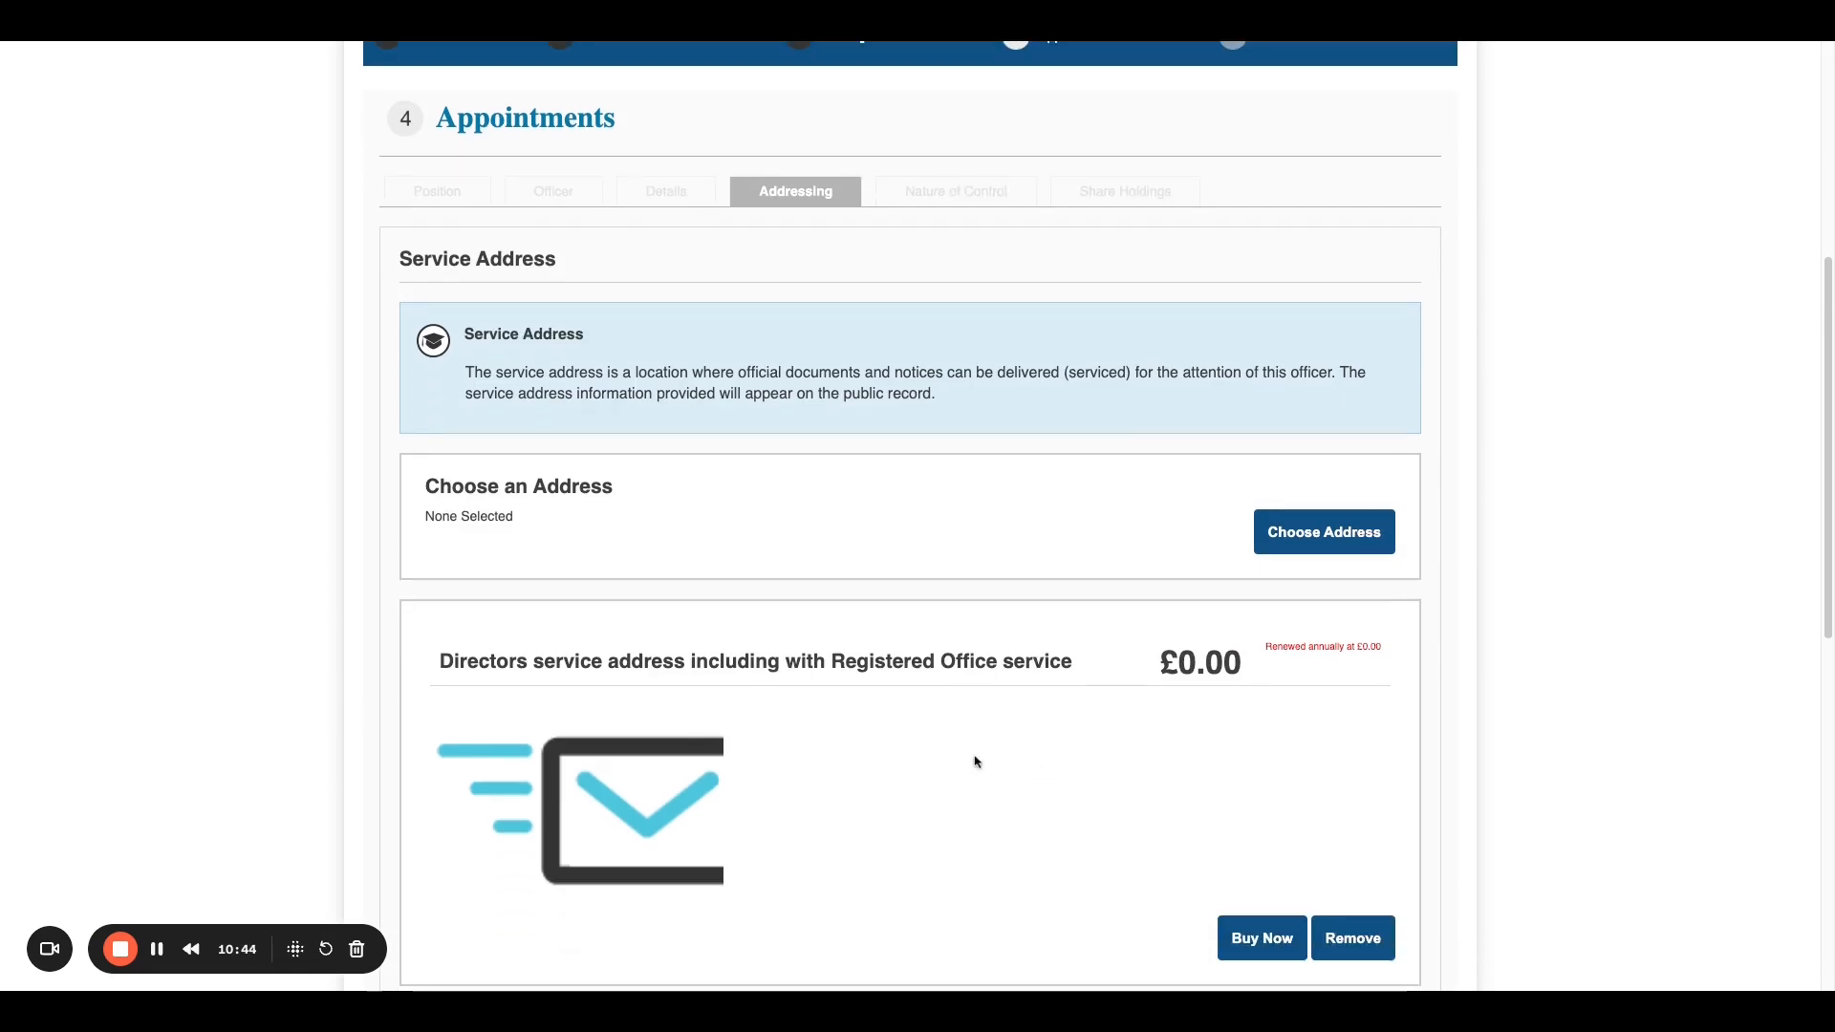
scroll(577, 805, down, 3)
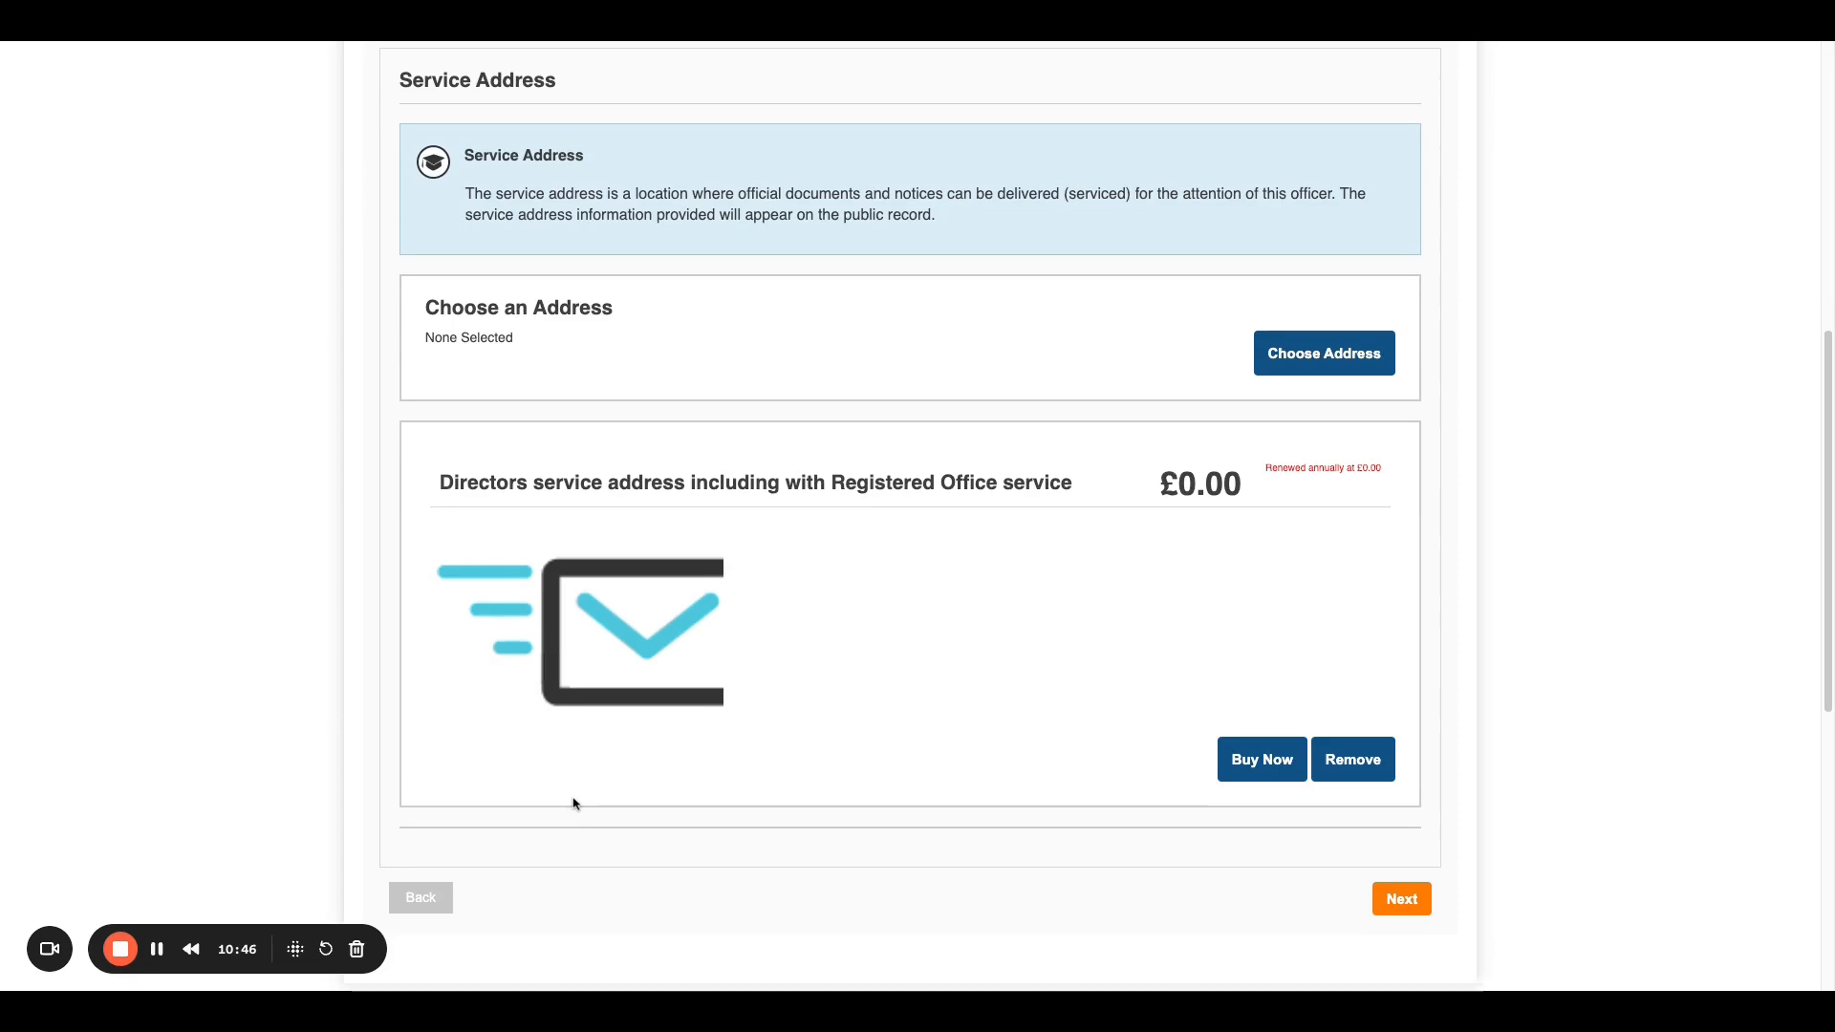
scroll(576, 804, up, 5)
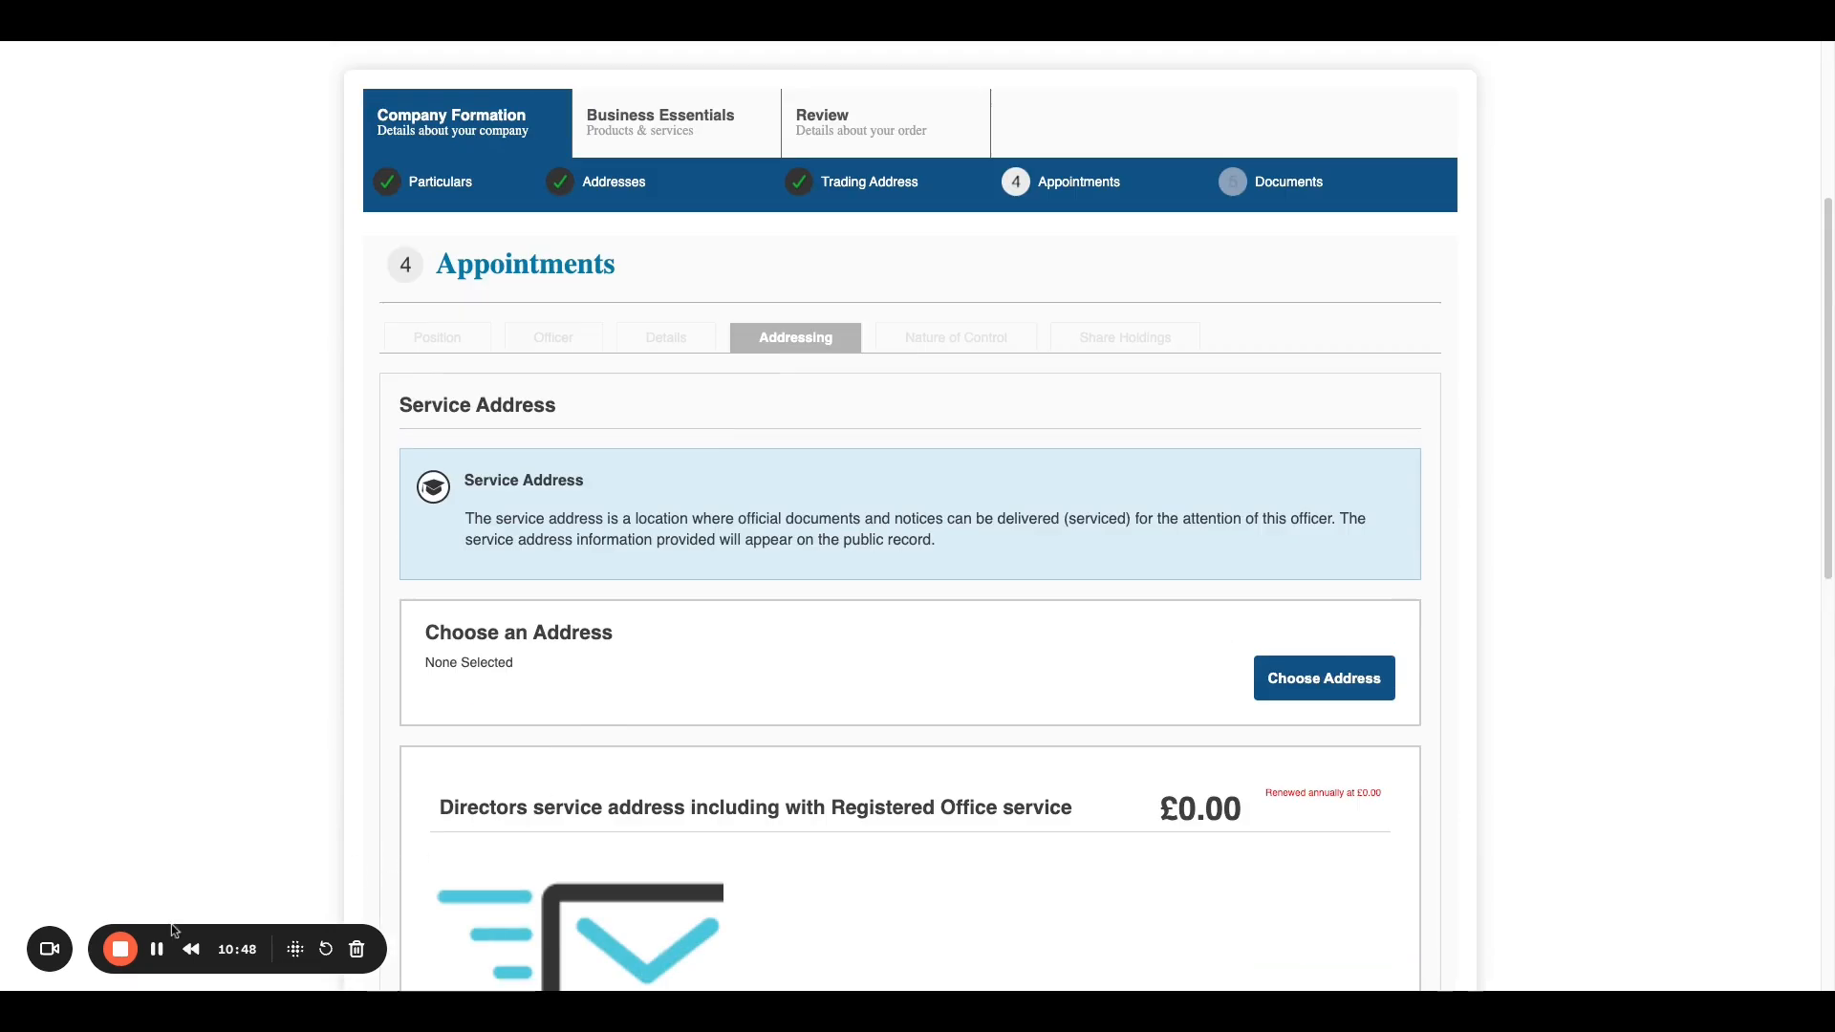
click(157, 949)
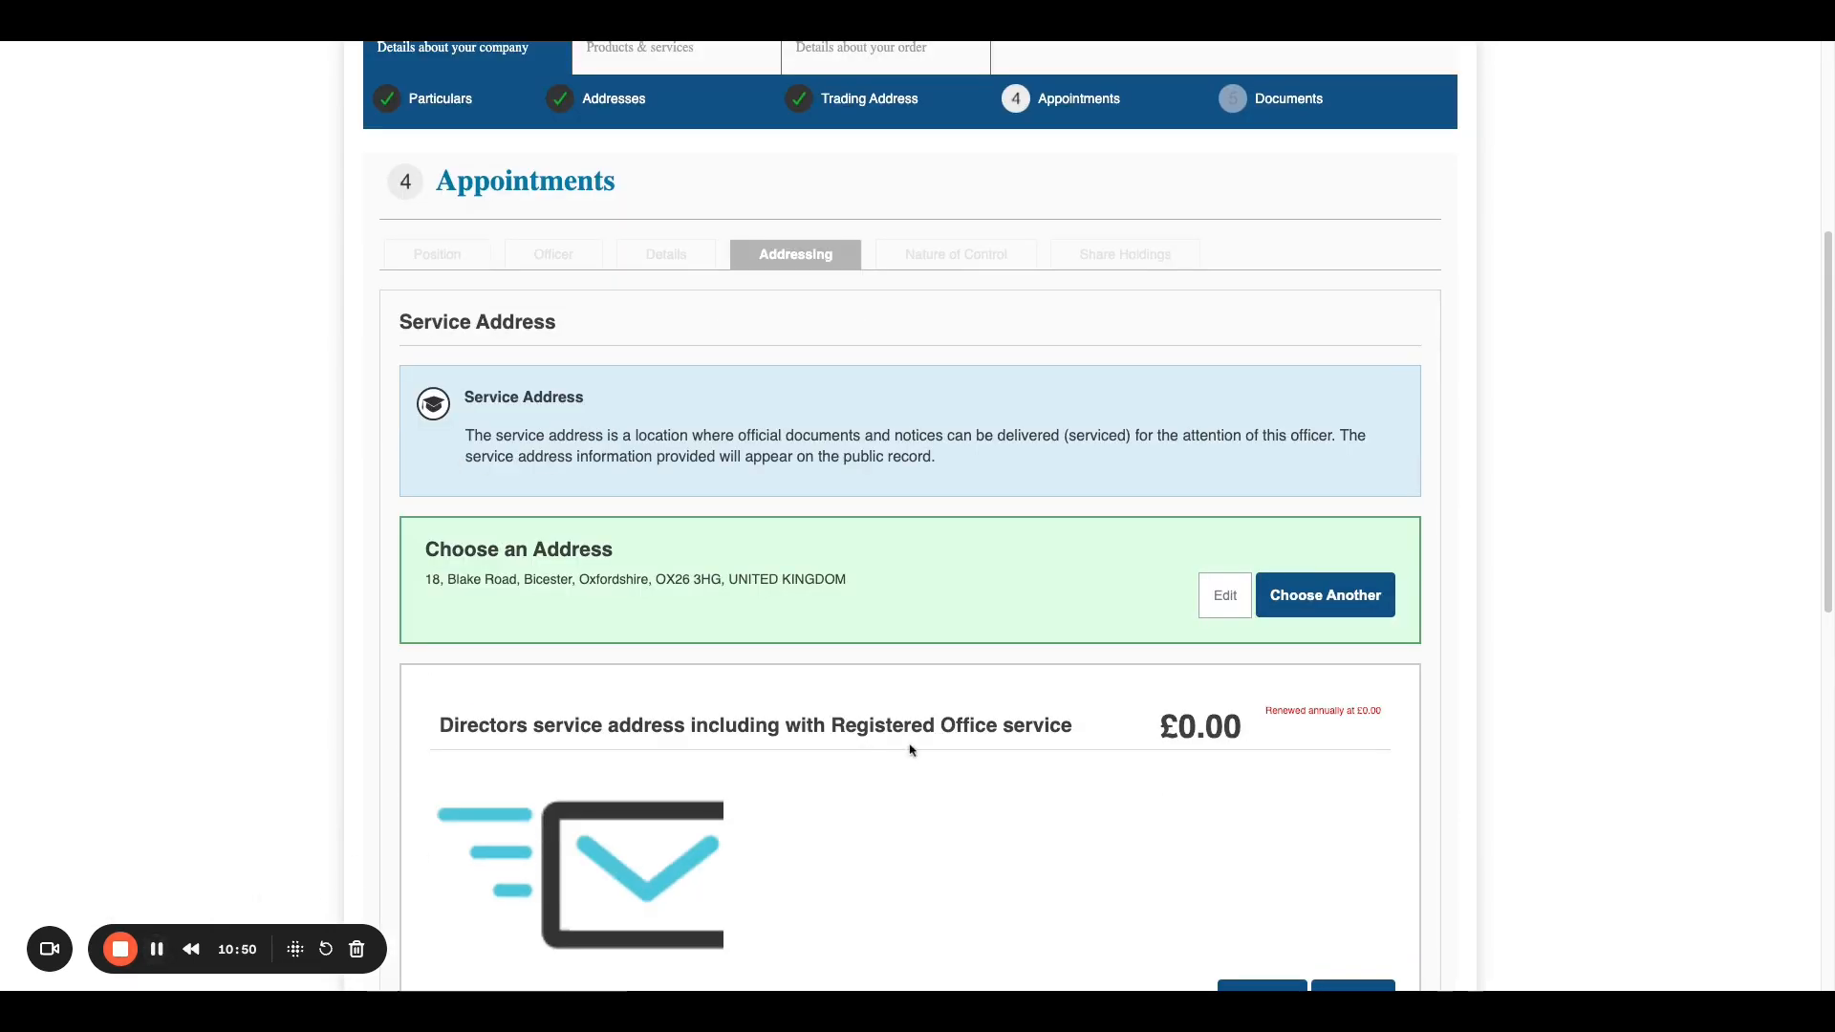
scroll(1137, 803, down, 5)
click(1403, 793)
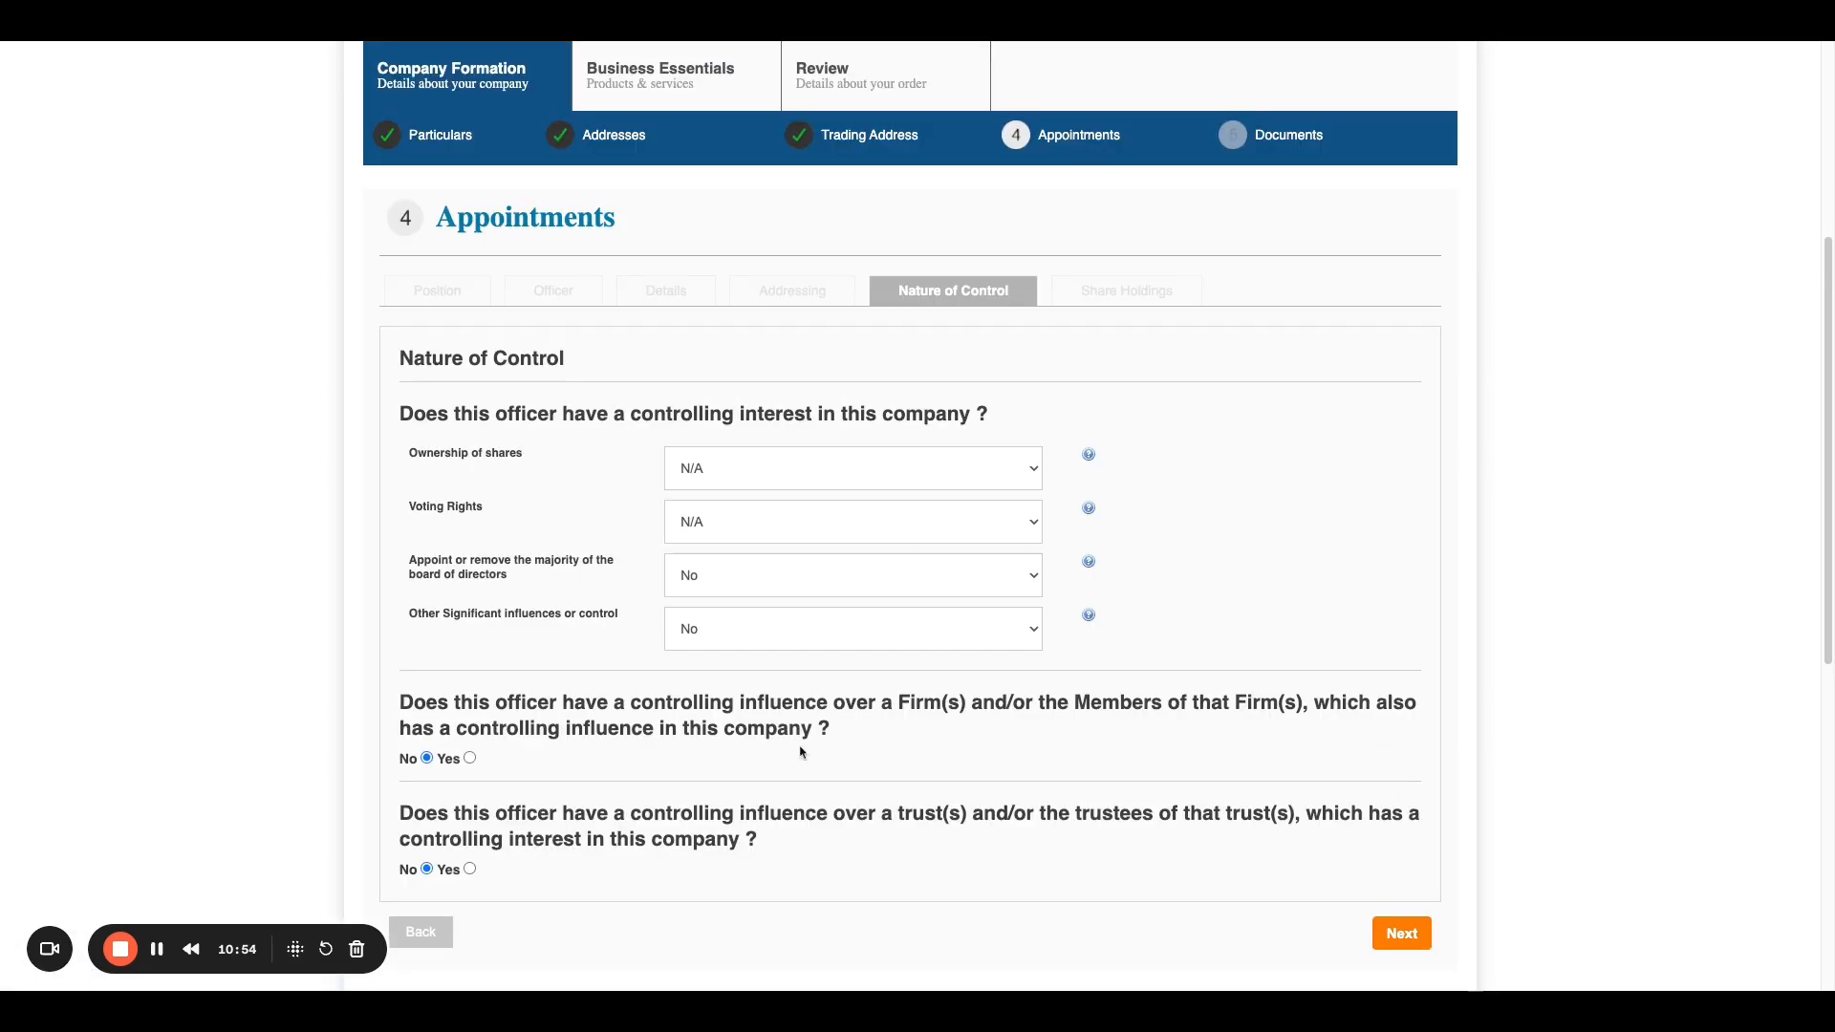
Step: Set the officer's share ownership and voting rights to 75% or more, allow appointing or removing the board majority, and continue to share holdings
click(773, 469)
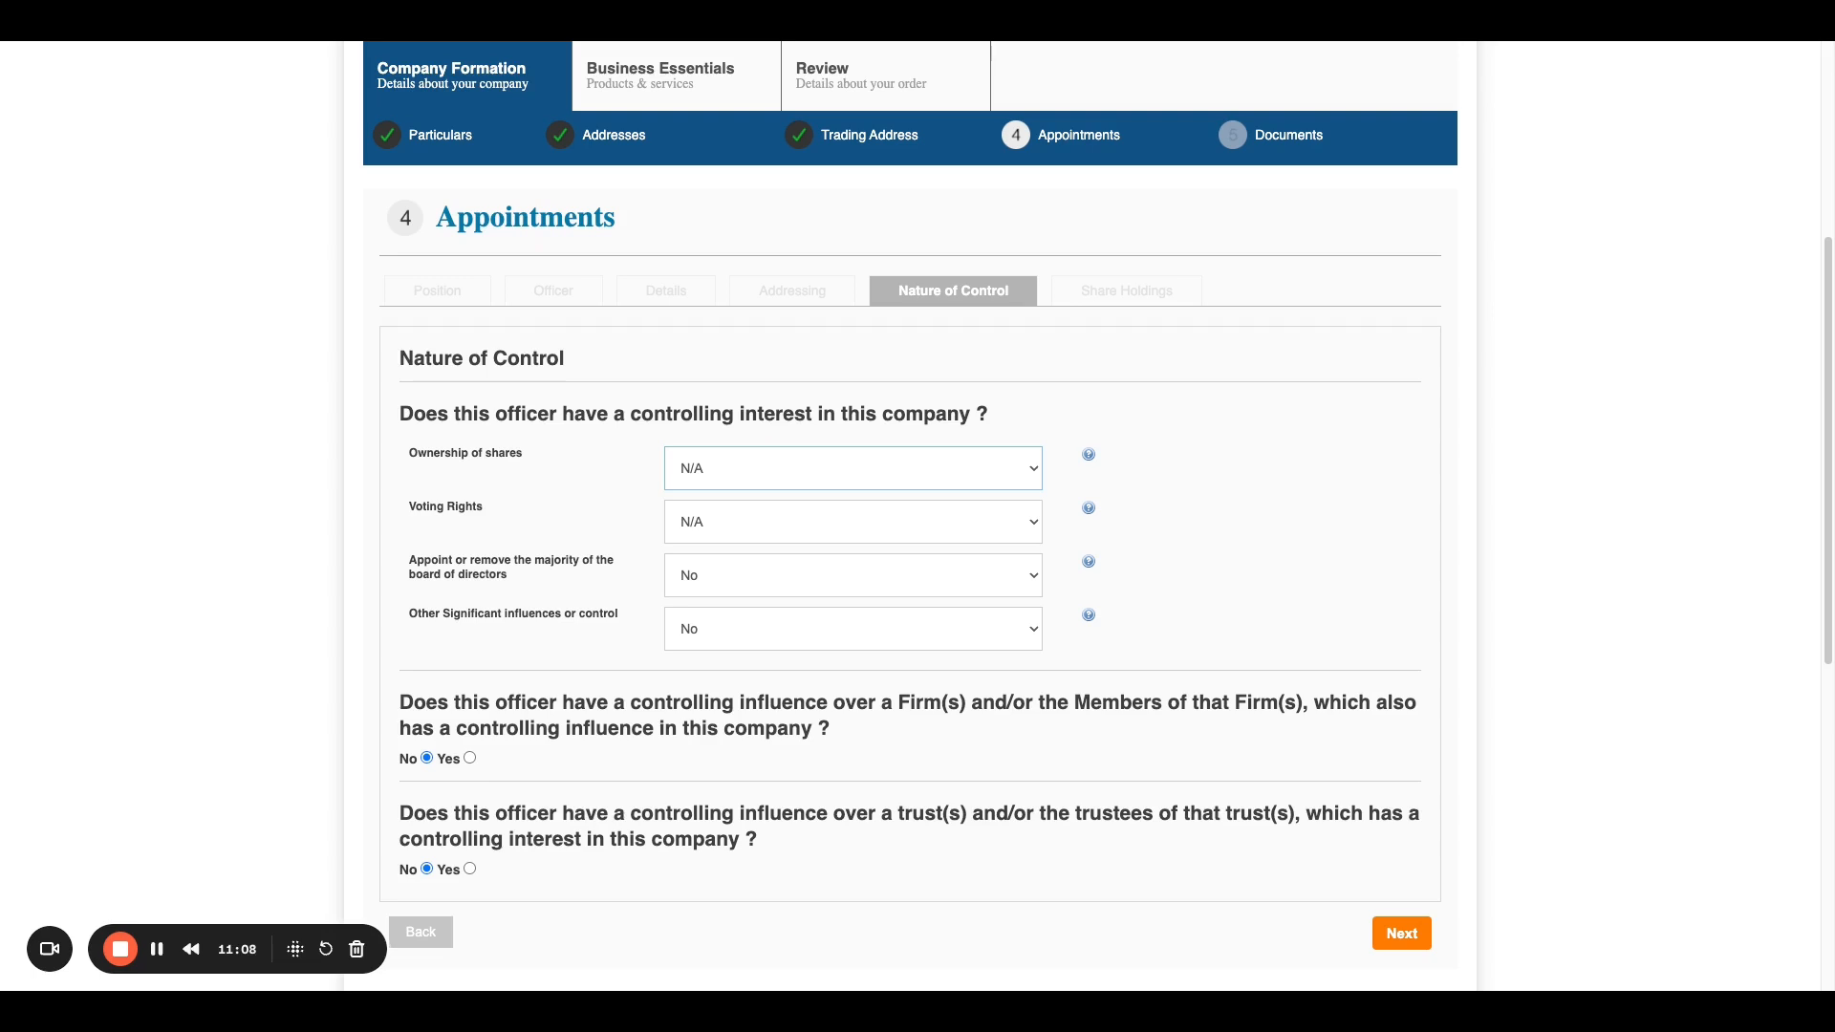
click(774, 482)
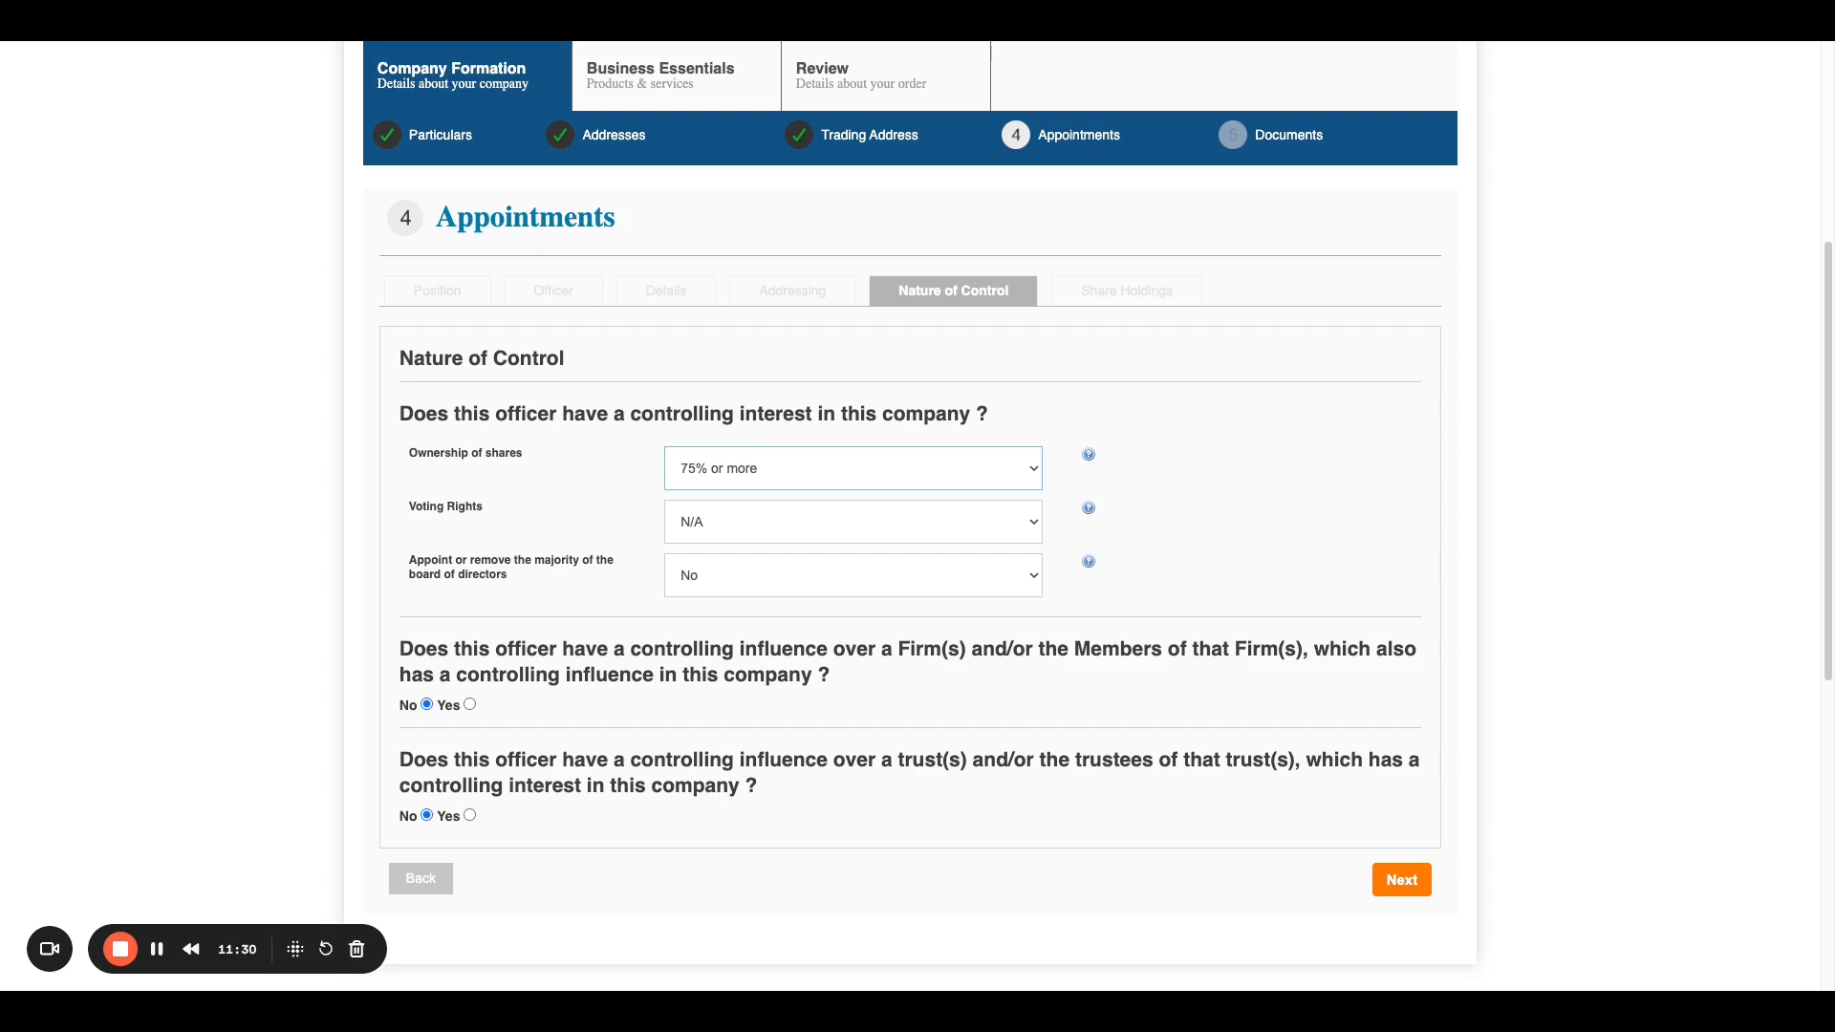
scroll(918, 516, down, 1)
click(772, 521)
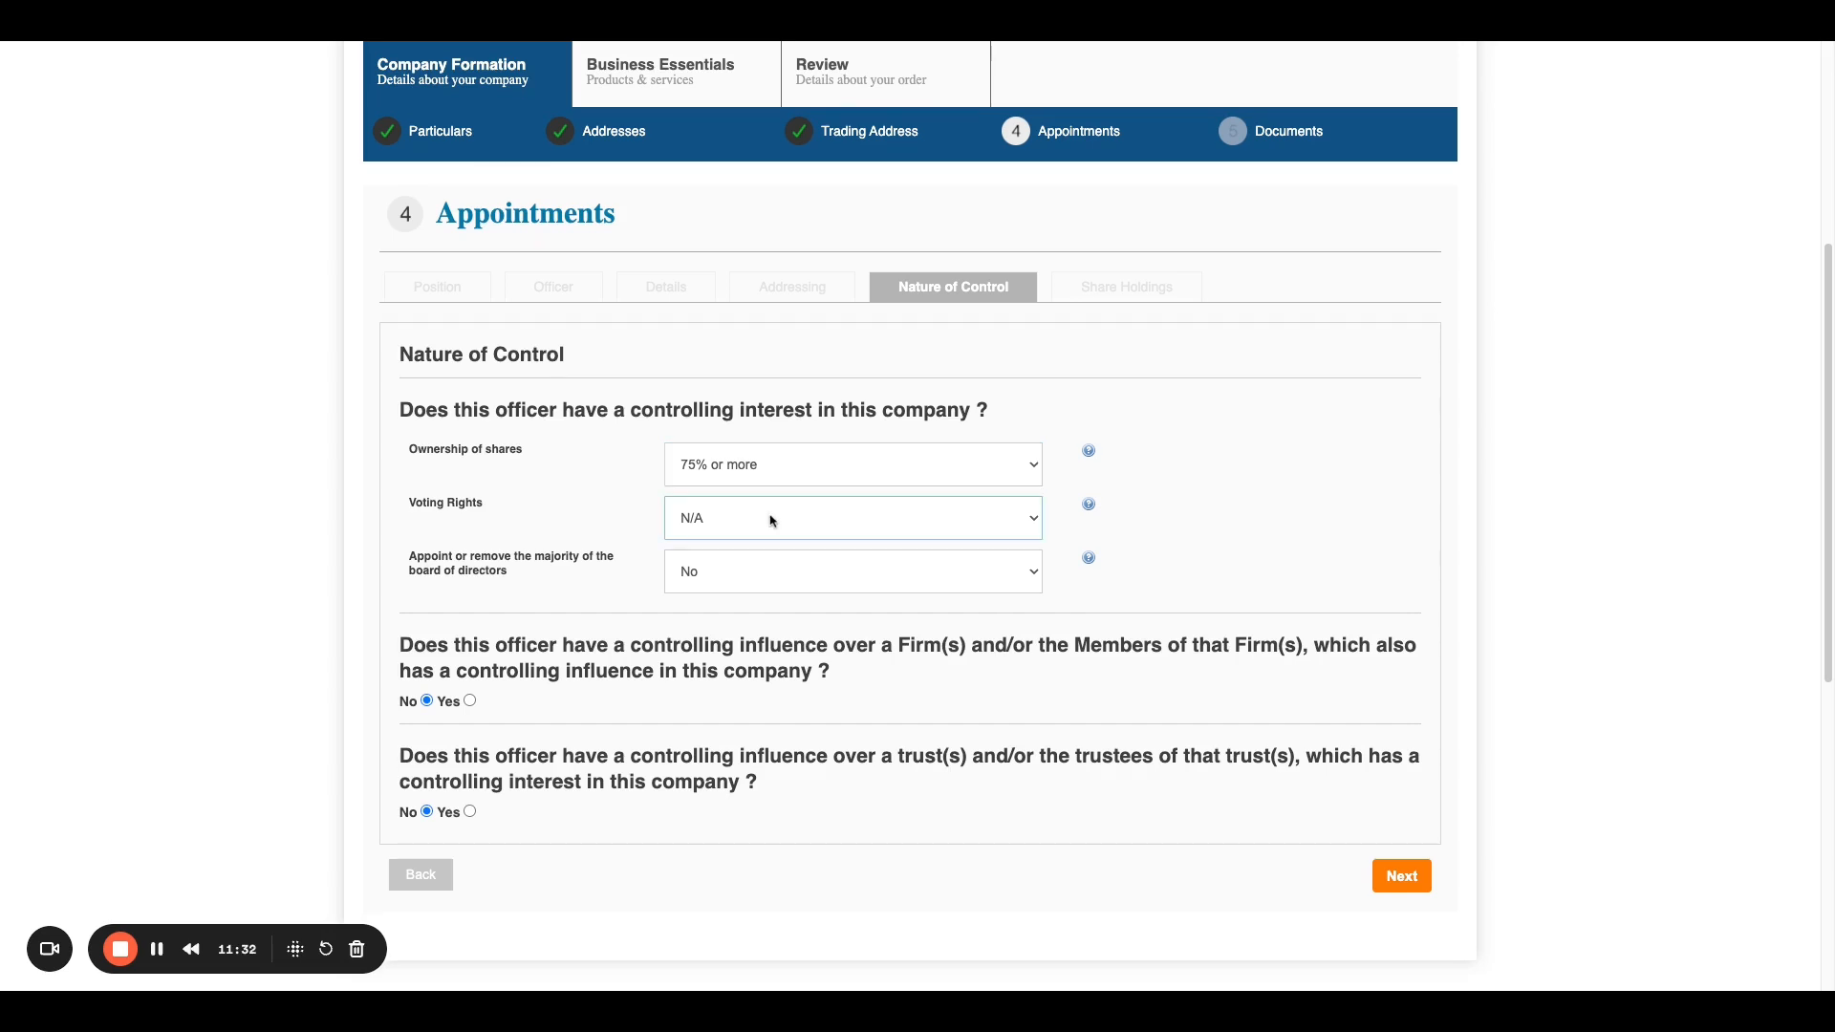
click(773, 585)
click(773, 574)
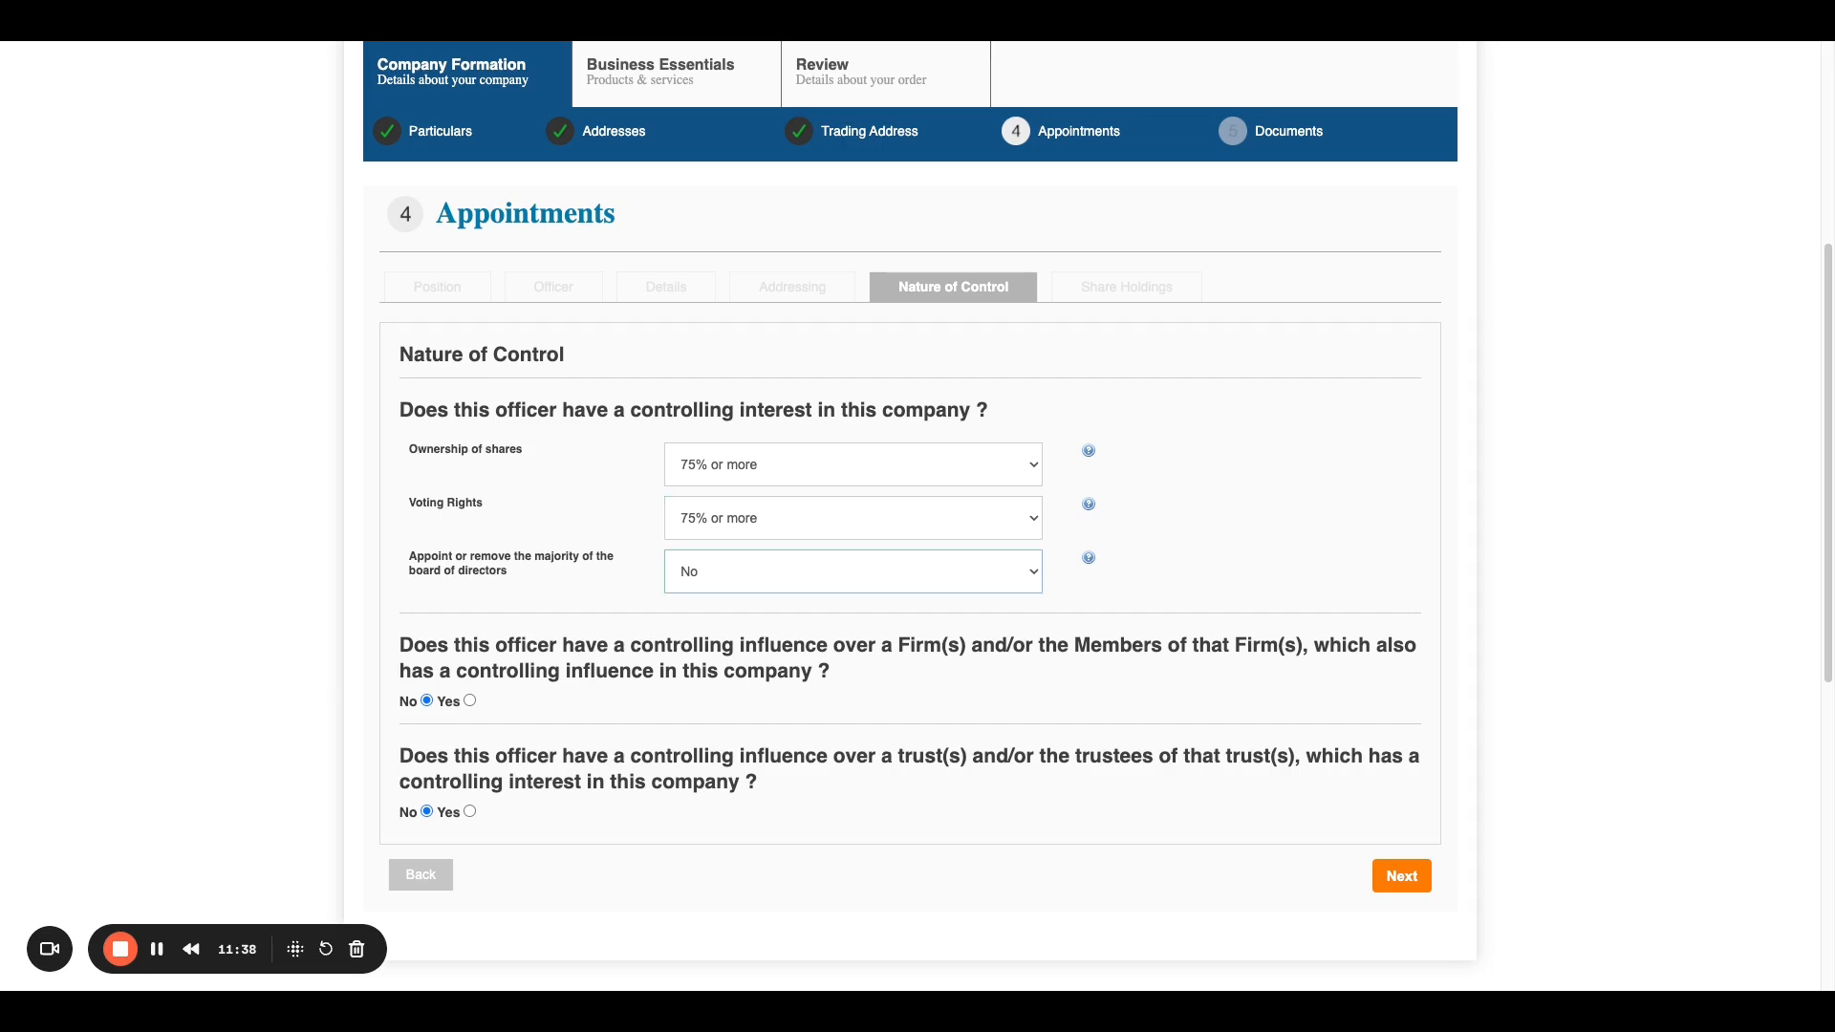
click(952, 622)
scroll(940, 600, down, 1)
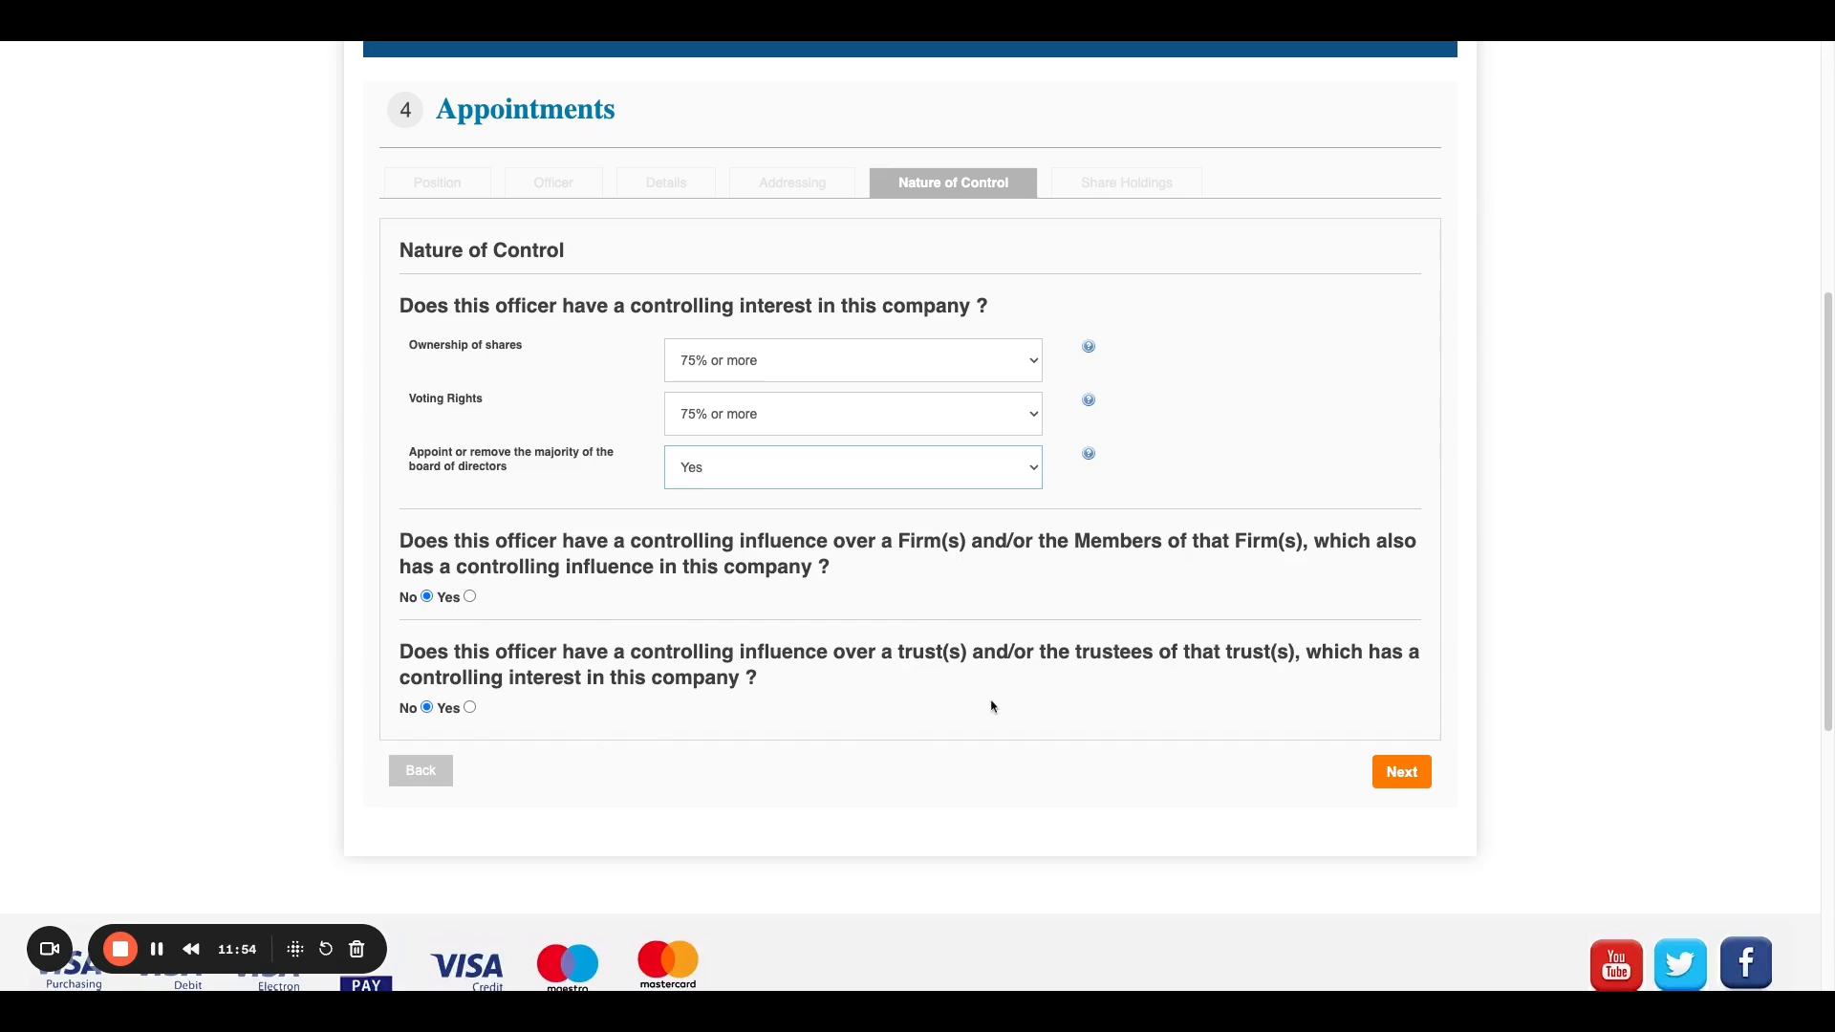
click(1405, 774)
Step: Give the officer a holding of 10 ORDINARY shares at 1.00 GBP each and save the officer
scroll(931, 617, up, 2)
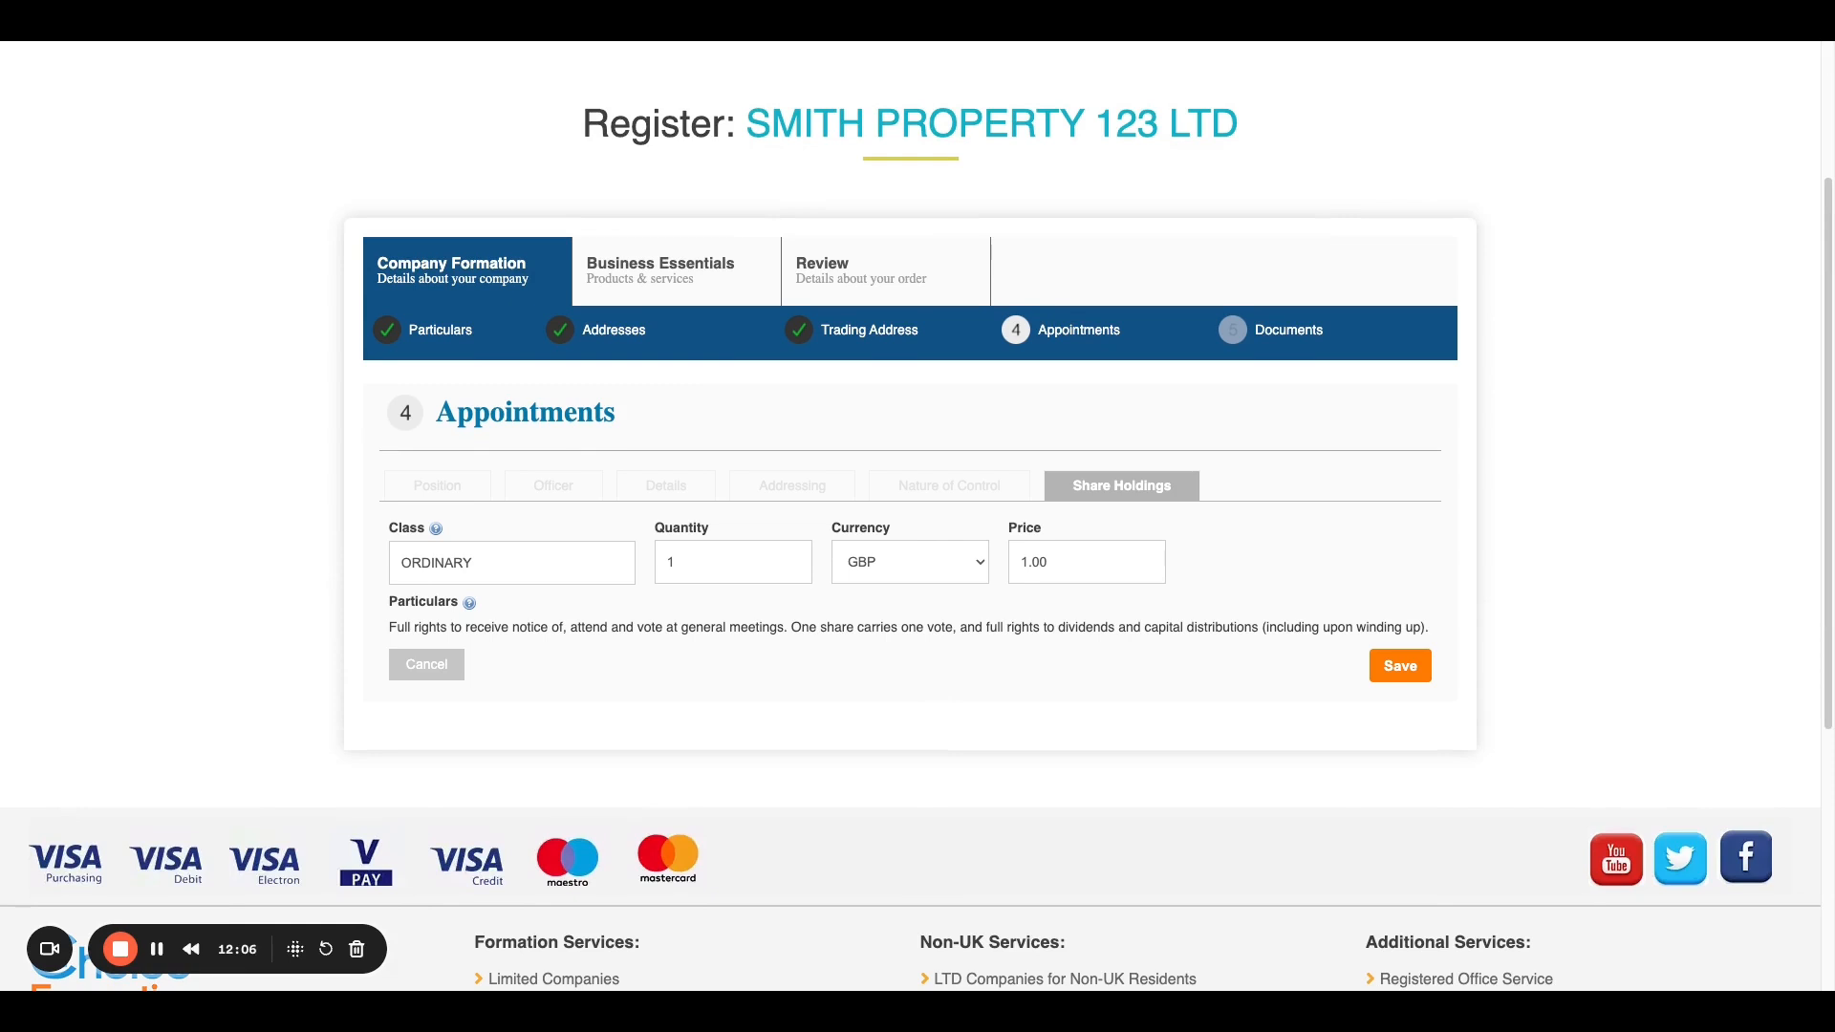
click(754, 572)
text(0)
click(1175, 571)
click(1405, 669)
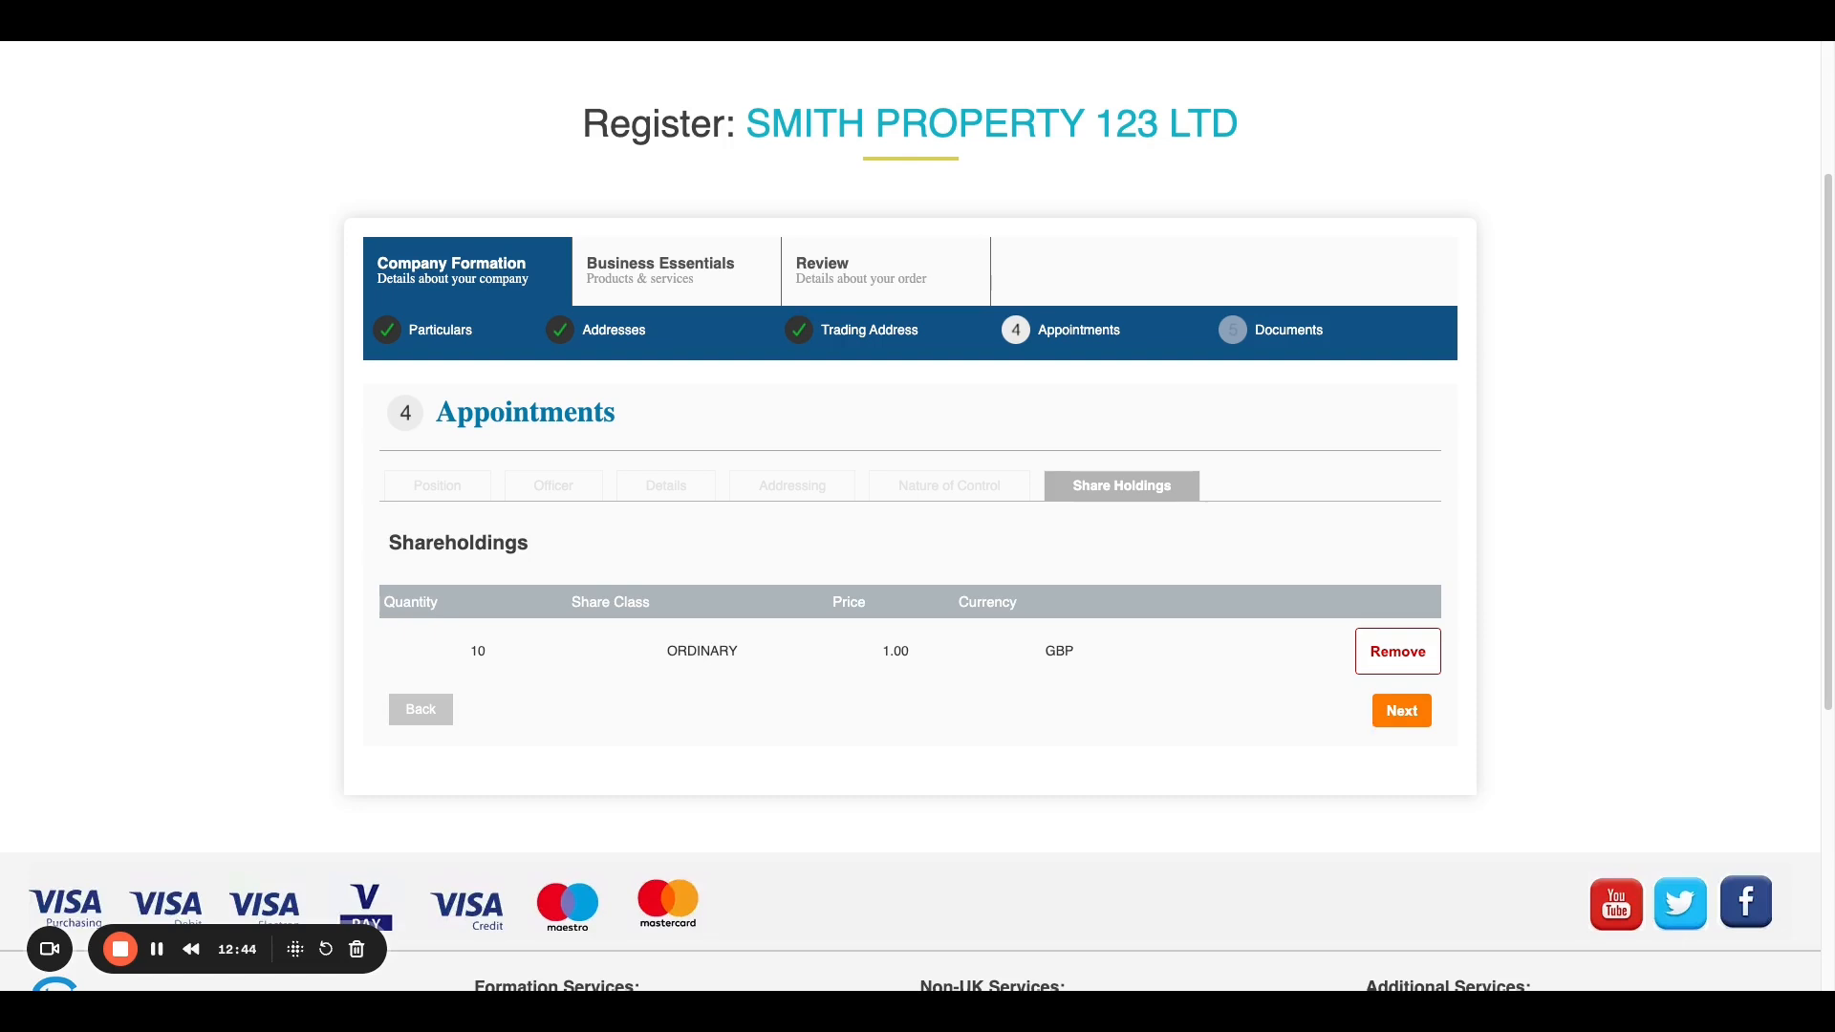
click(1414, 723)
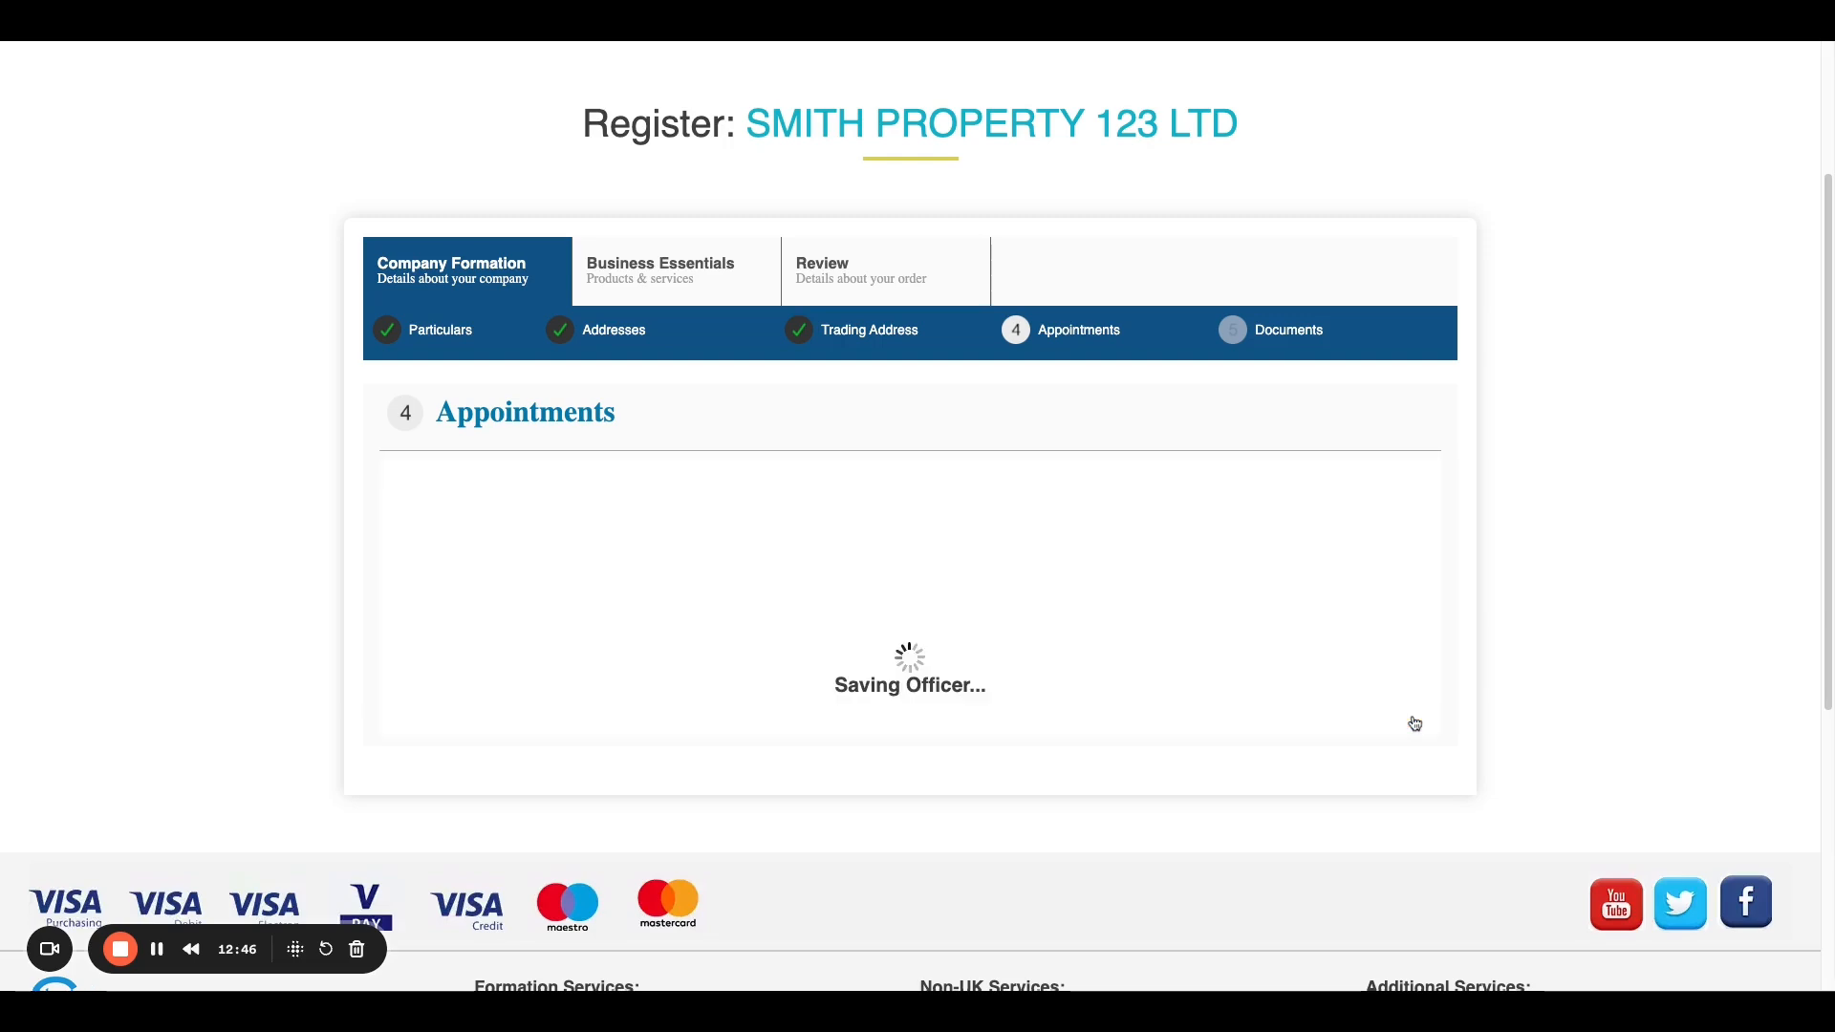
Step: Check and save the appointments, shareholders and share classes, then keep the free Generic Limited by Shares Mem & Arts document
scroll(1413, 722, down, 2)
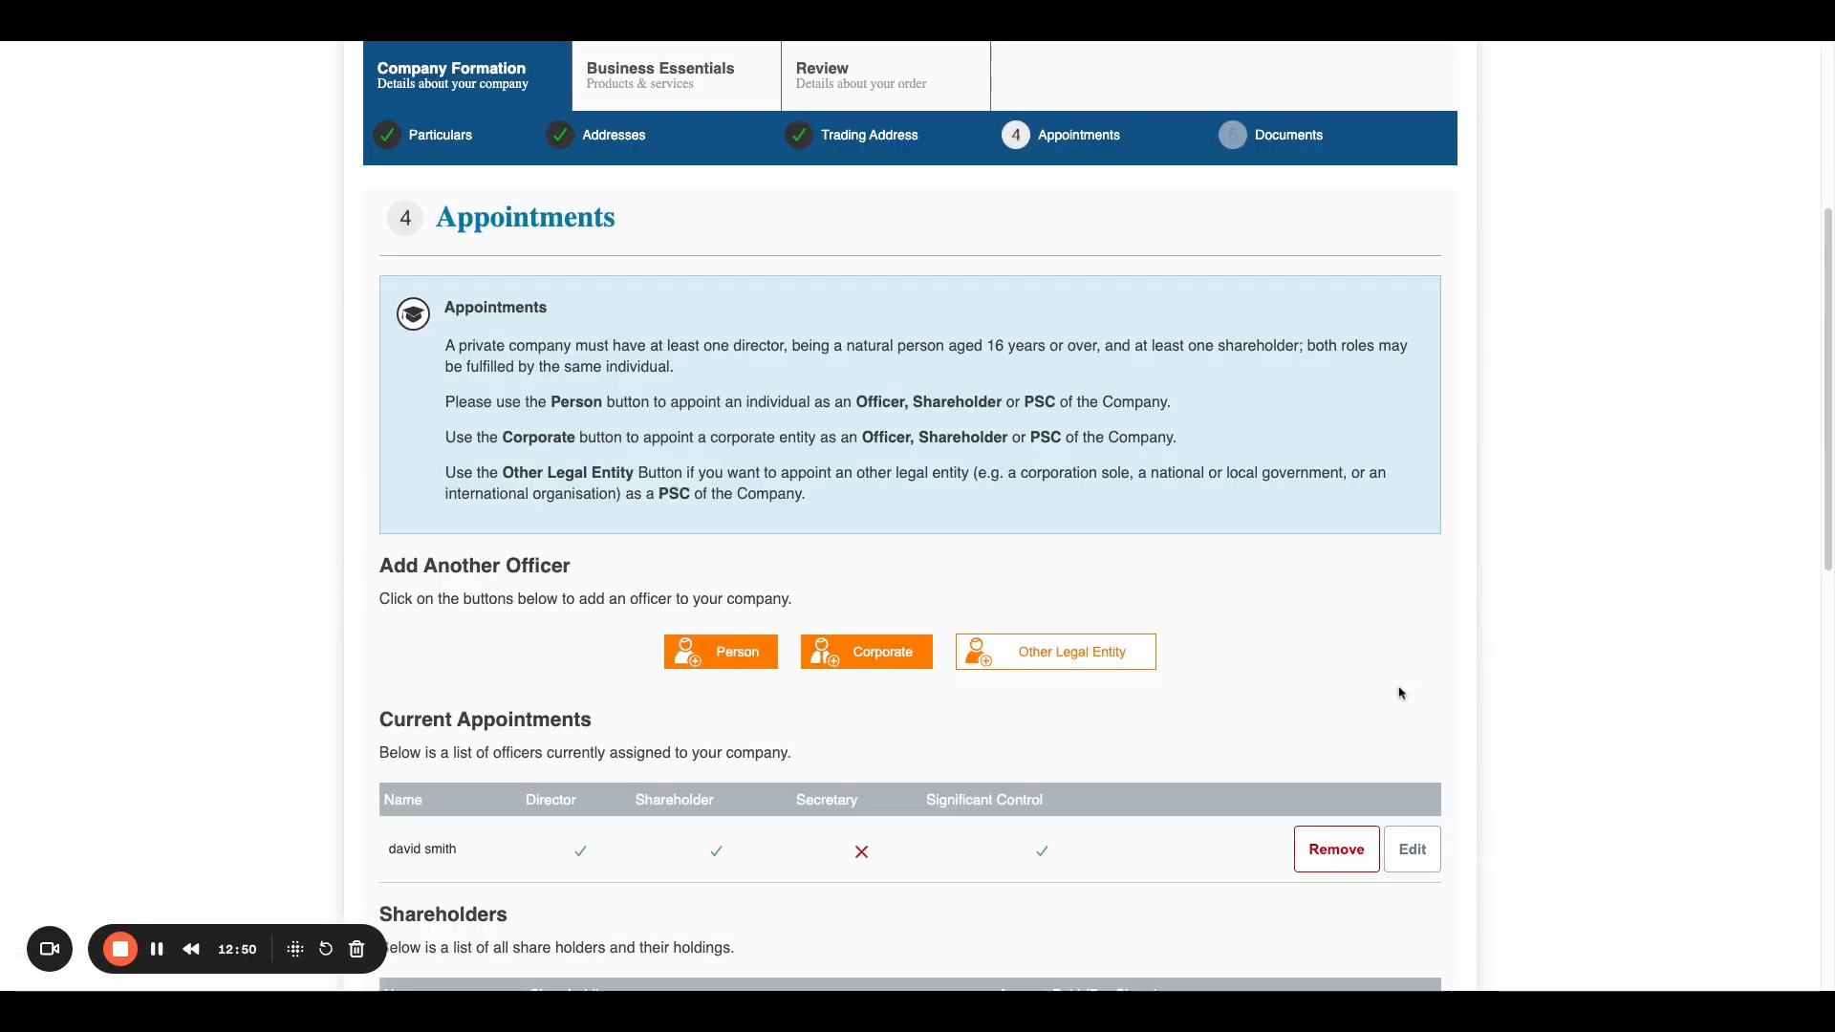
scroll(1402, 696, down, 4)
scroll(1400, 693, down, 2)
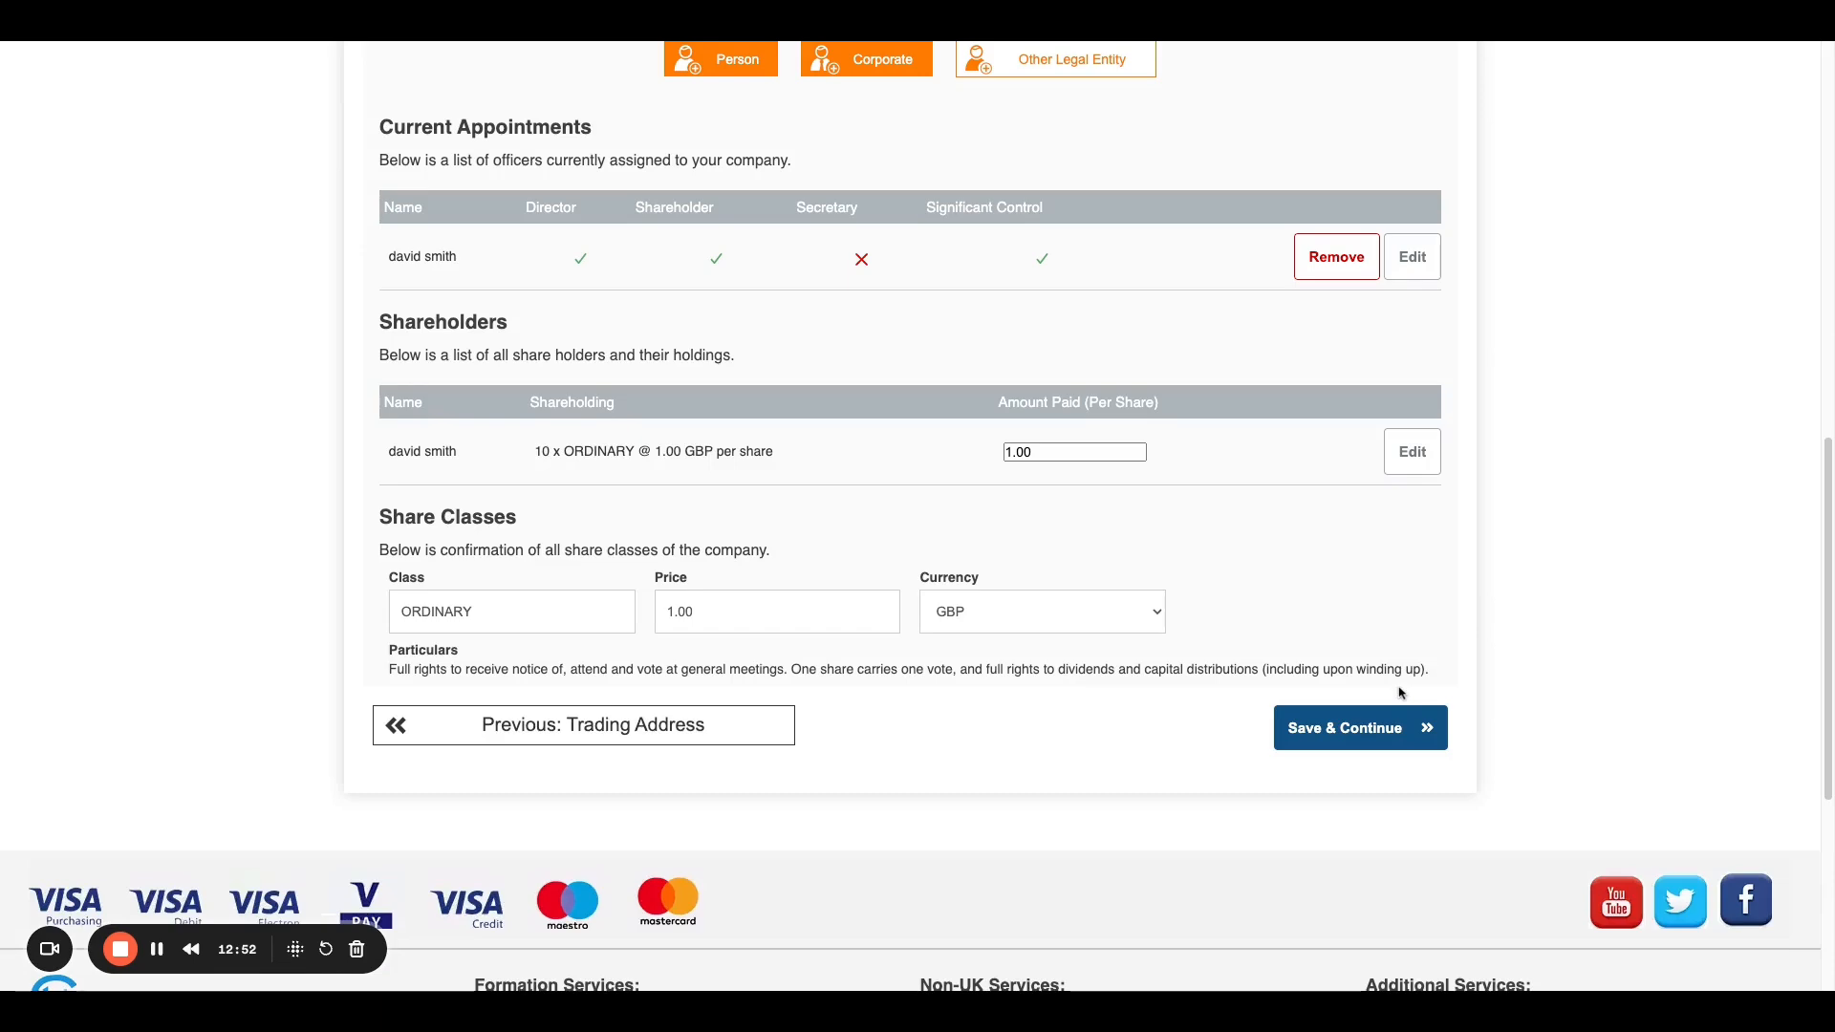
scroll(1401, 693, up, 7)
scroll(1401, 693, down, 4)
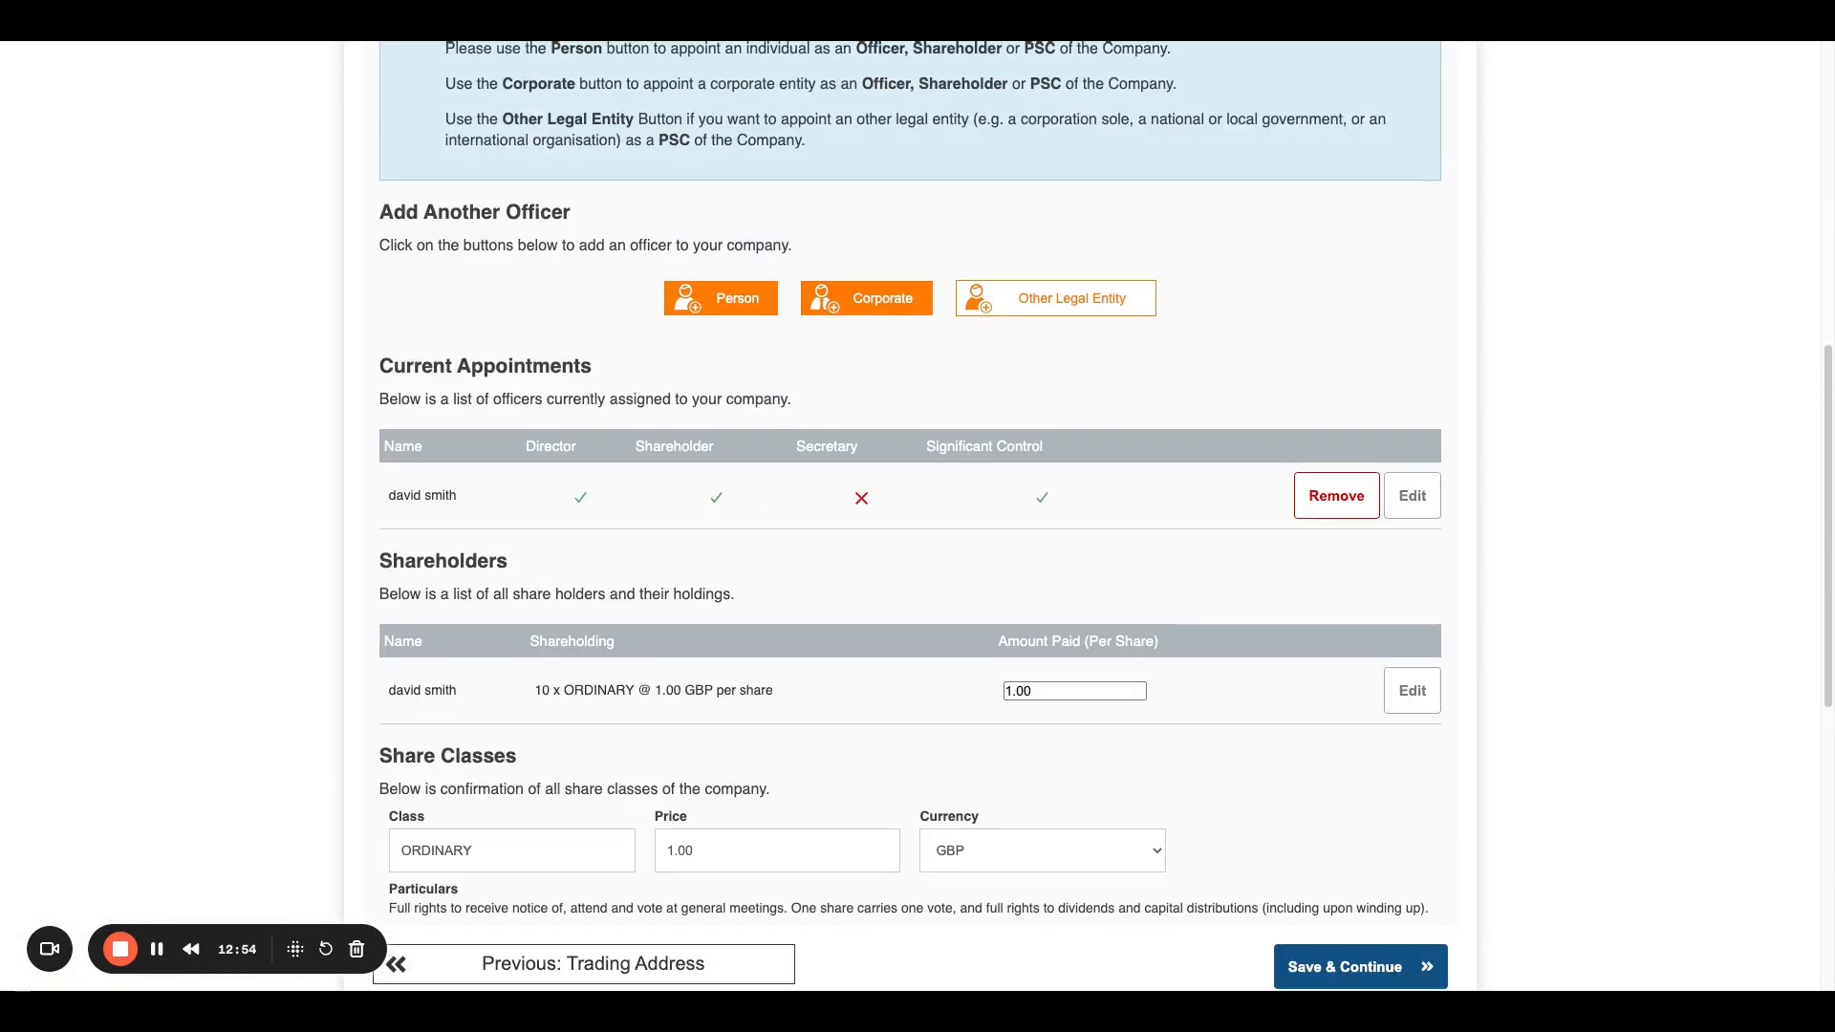
scroll(1381, 672, down, 1)
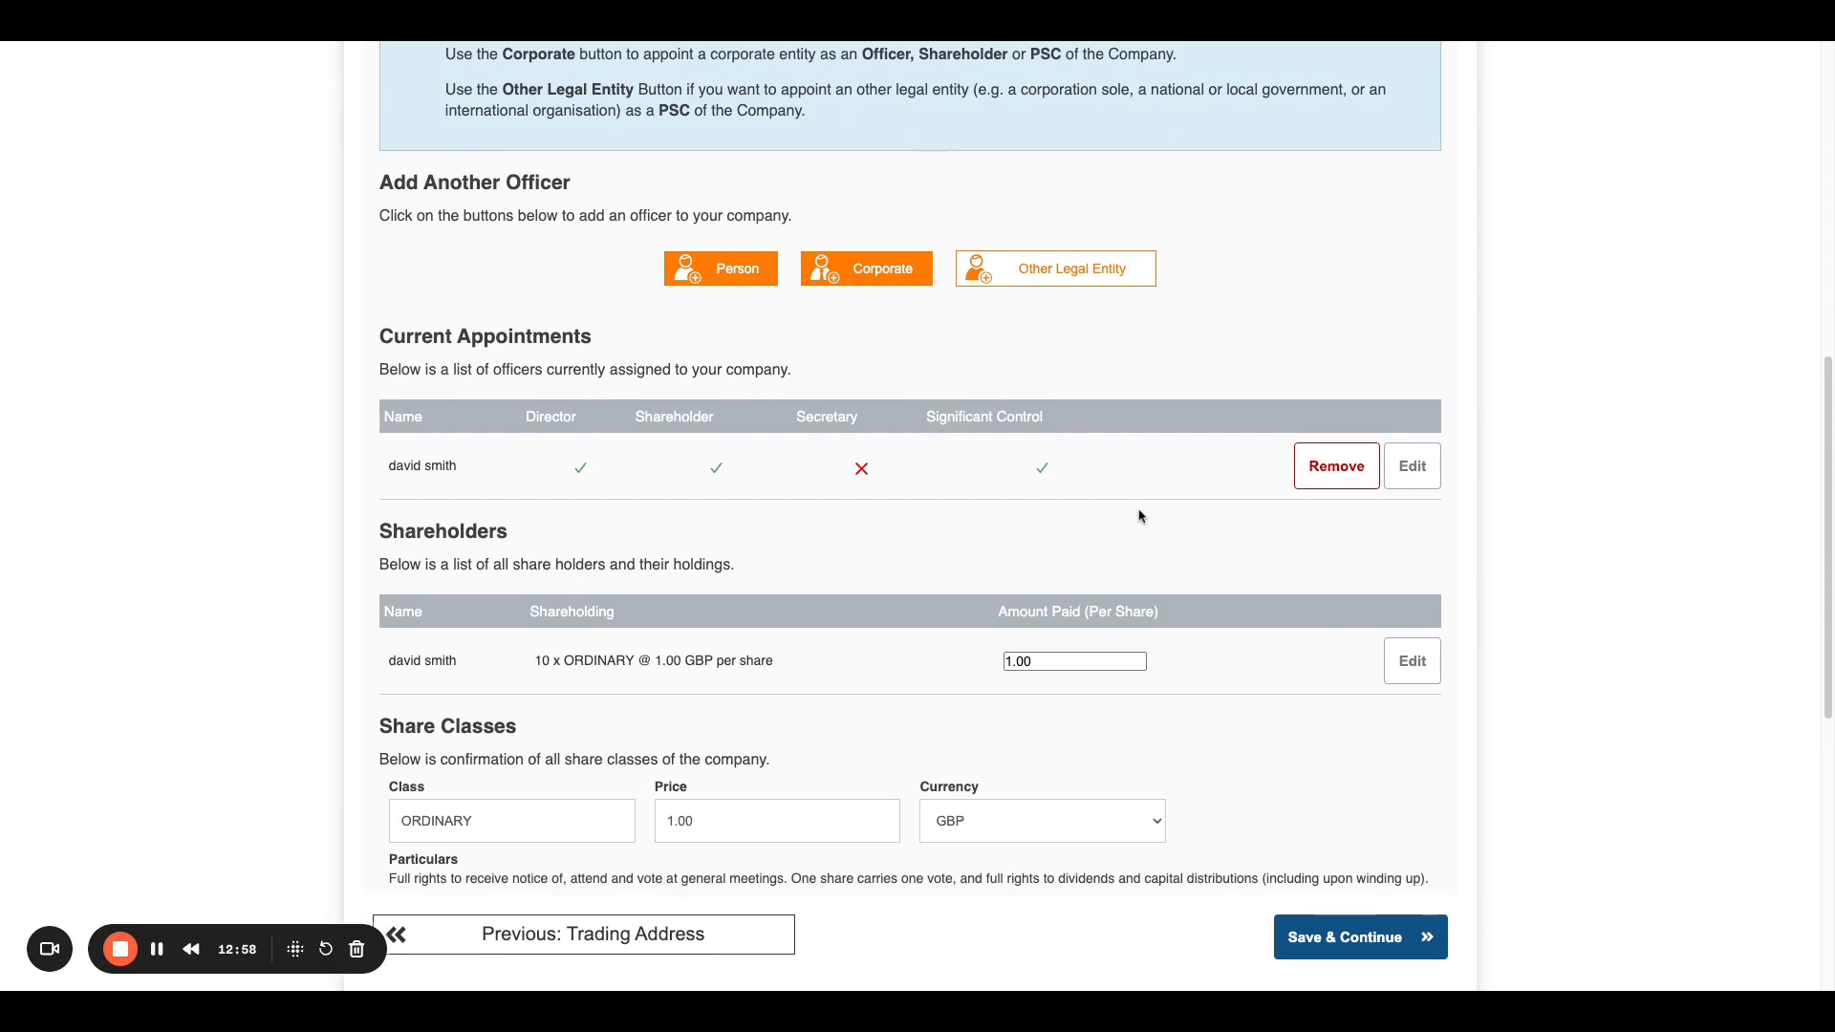
scroll(1139, 516, down, 1)
scroll(1139, 516, down, 1)
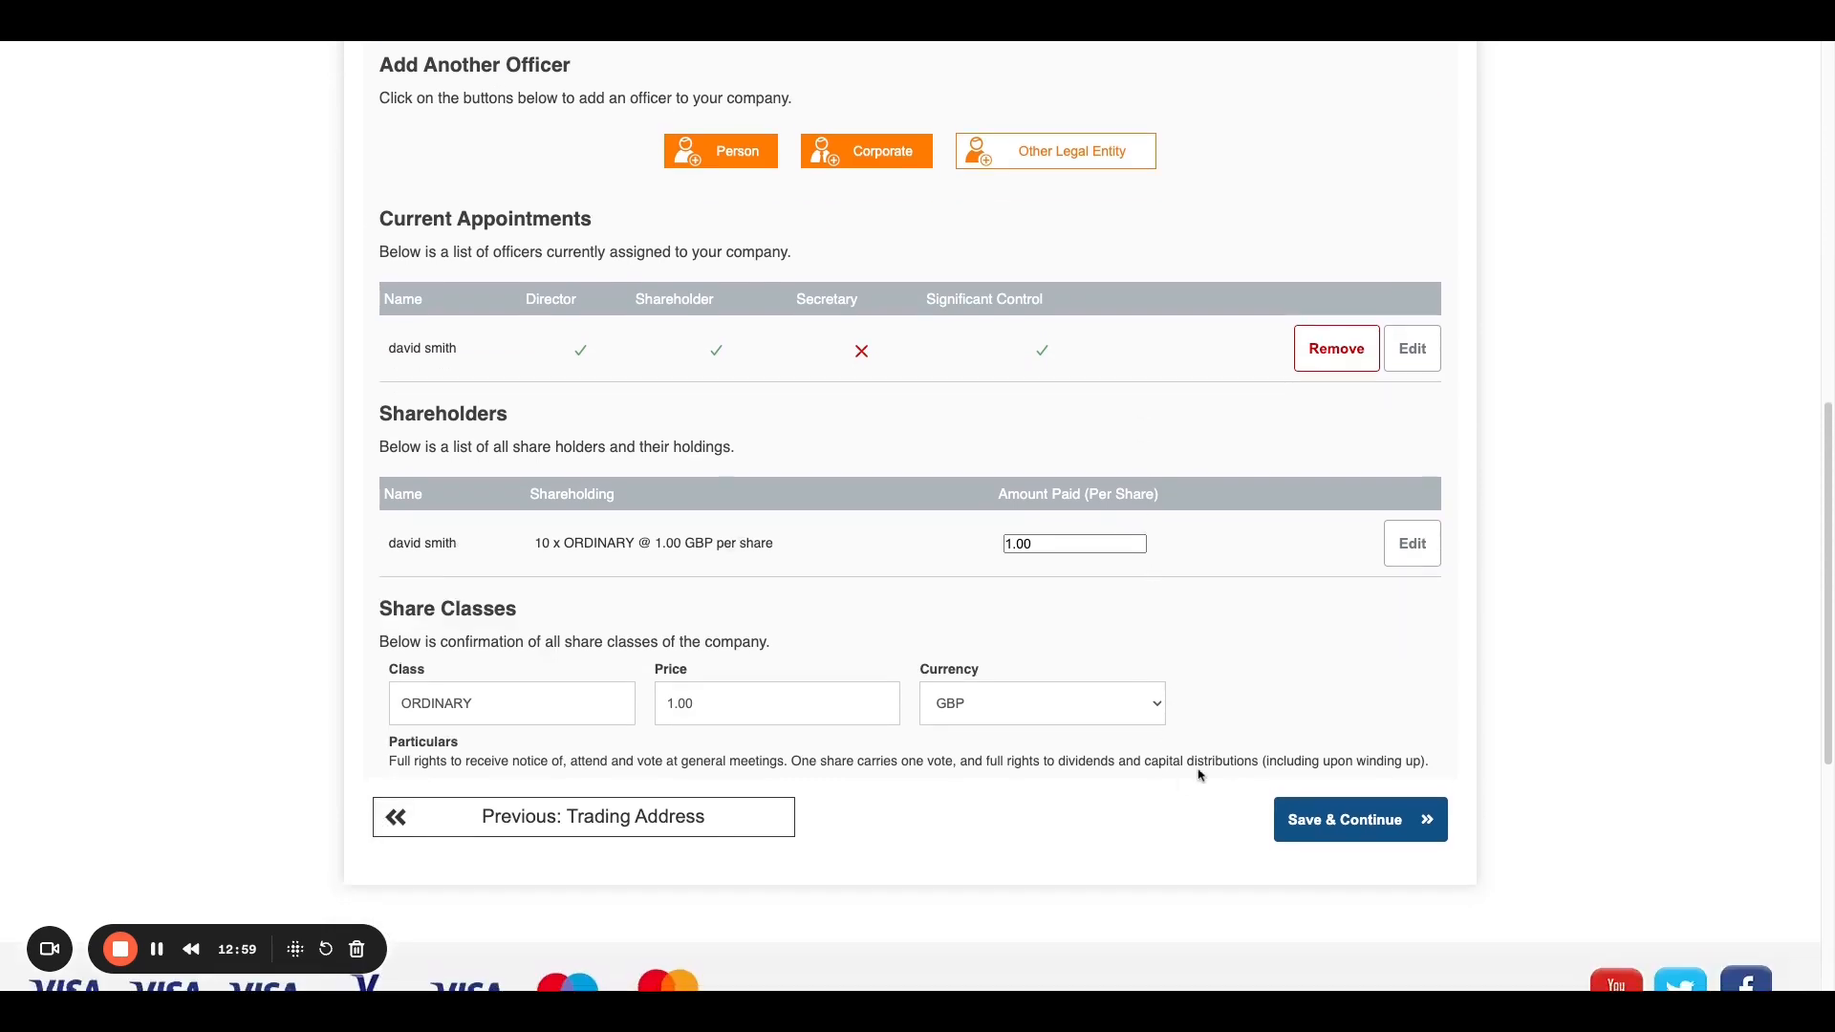
click(1360, 820)
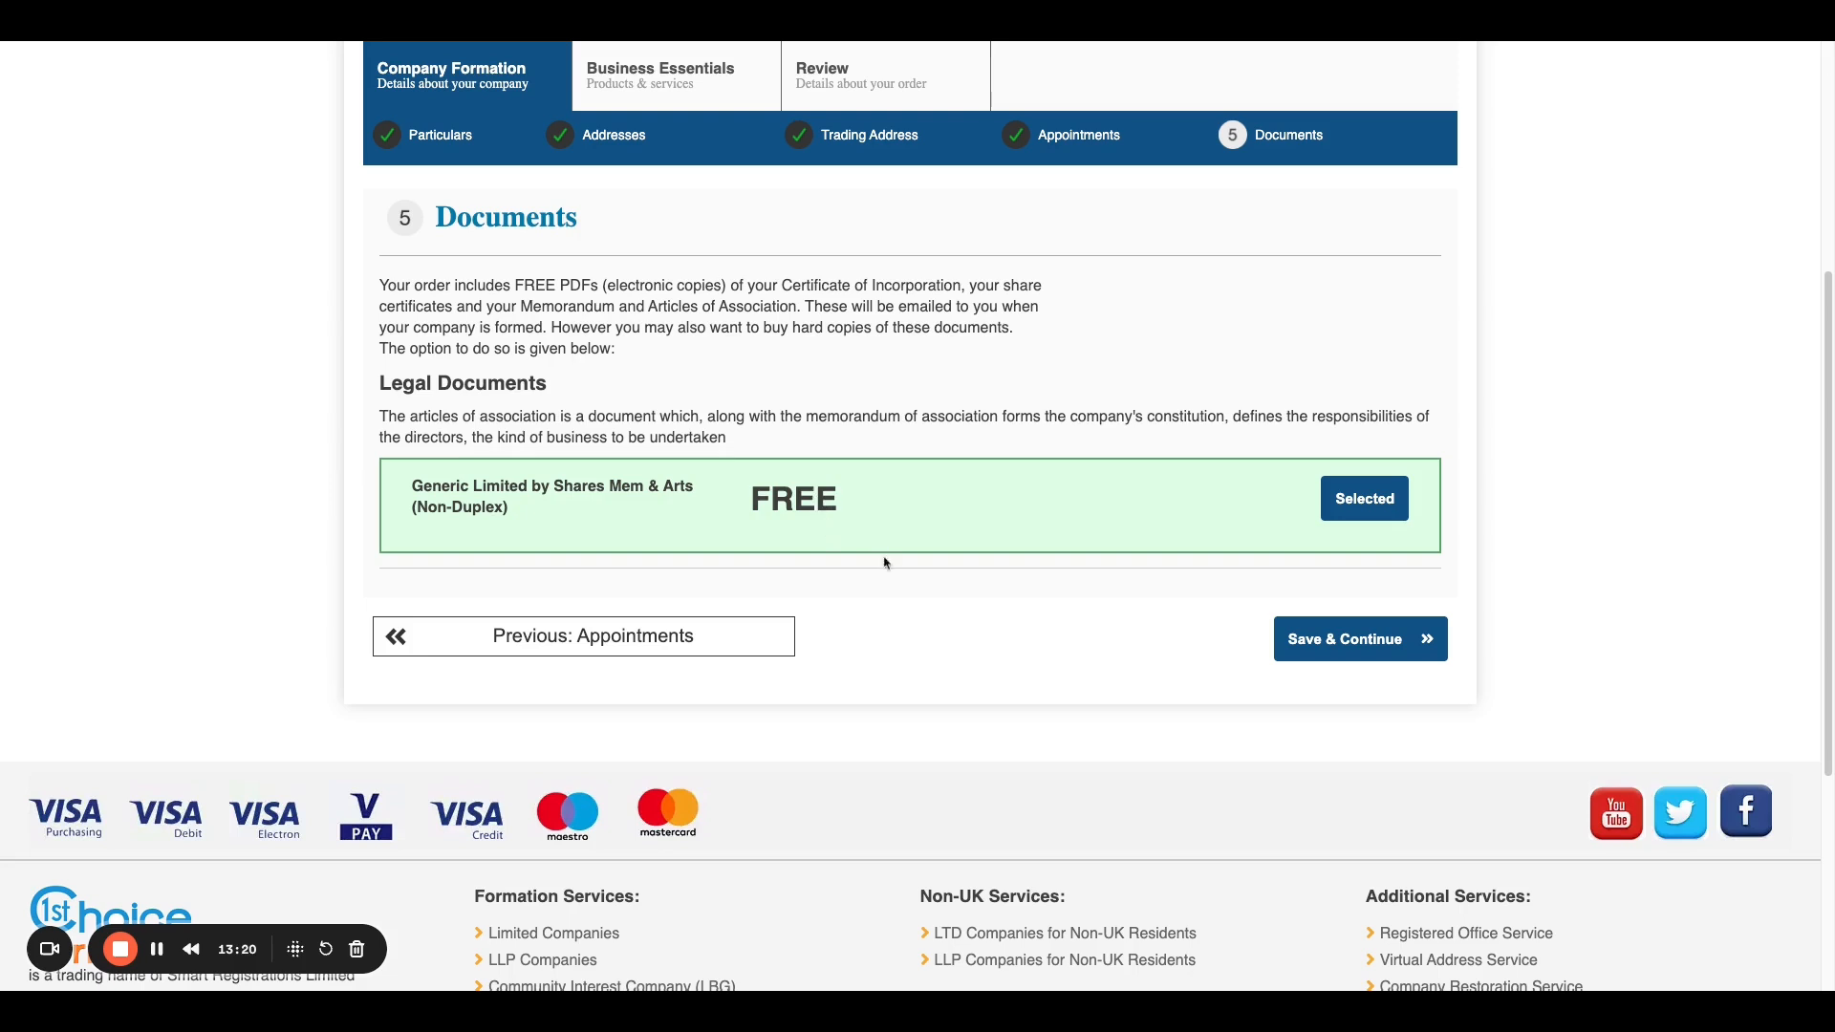
click(1376, 655)
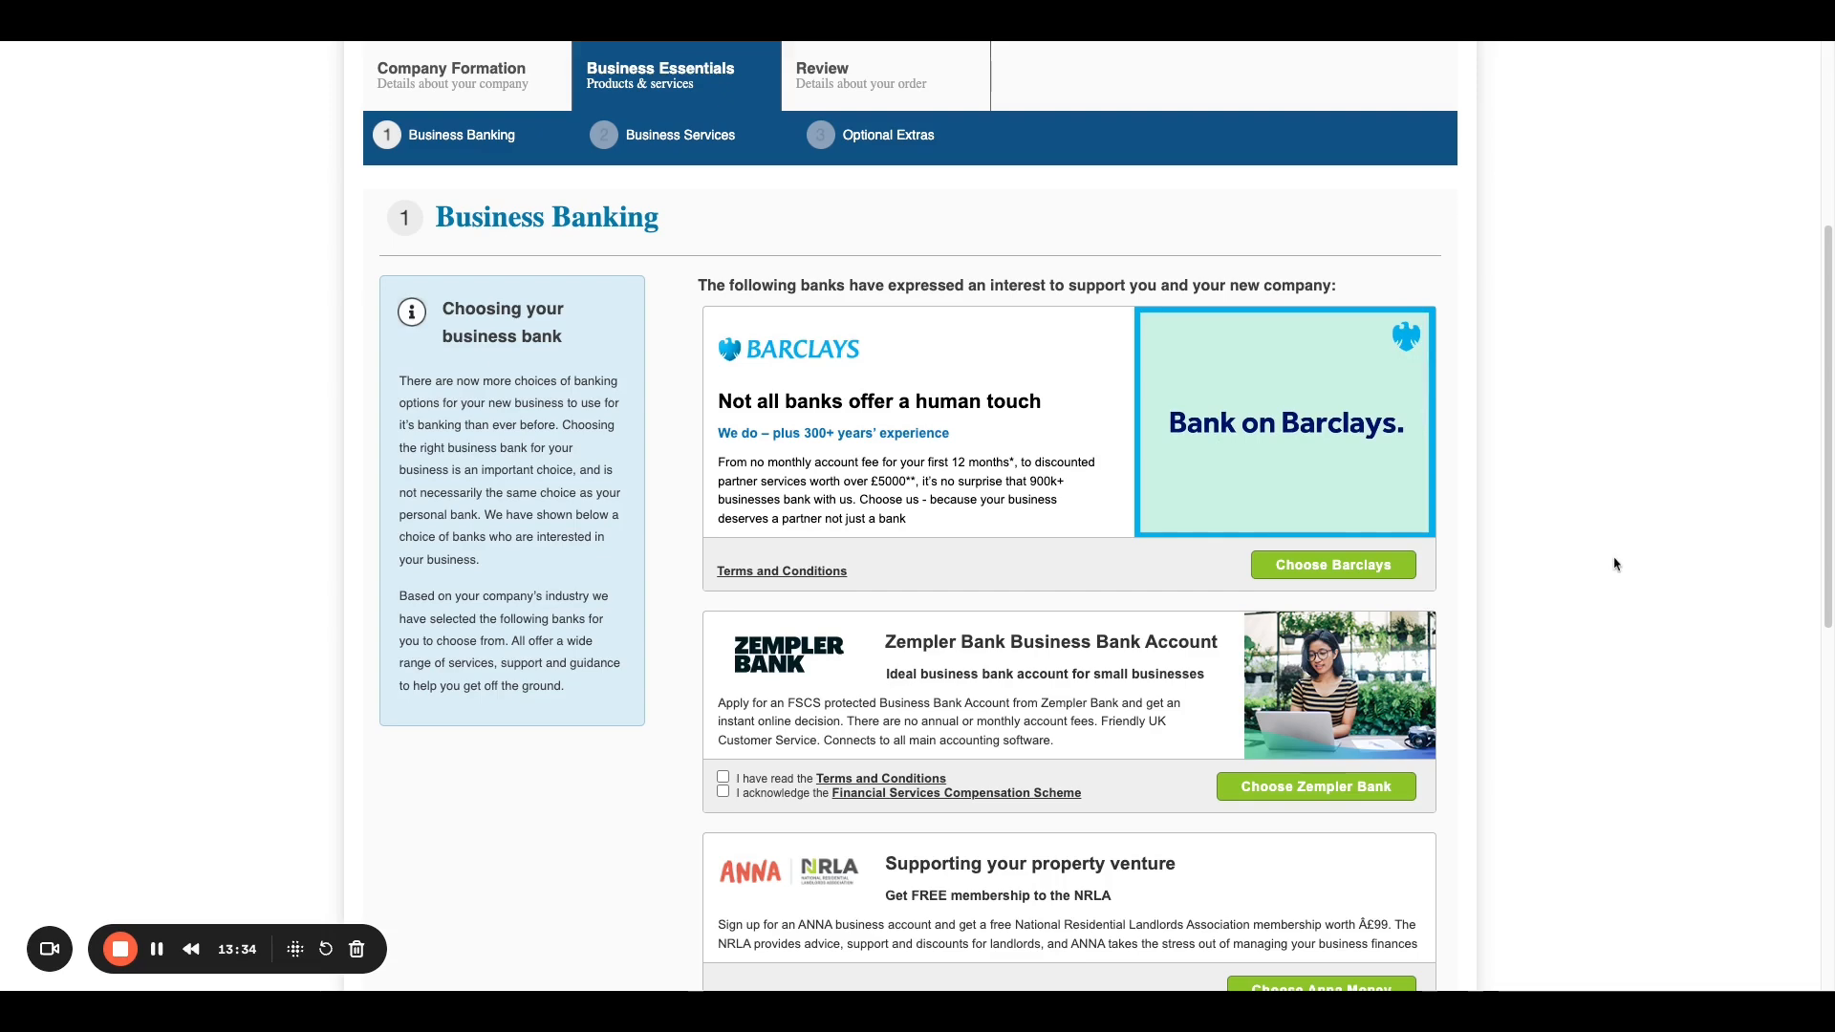
Step: Look through the business banking offers and continue without a bank account
scroll(1618, 564, down, 4)
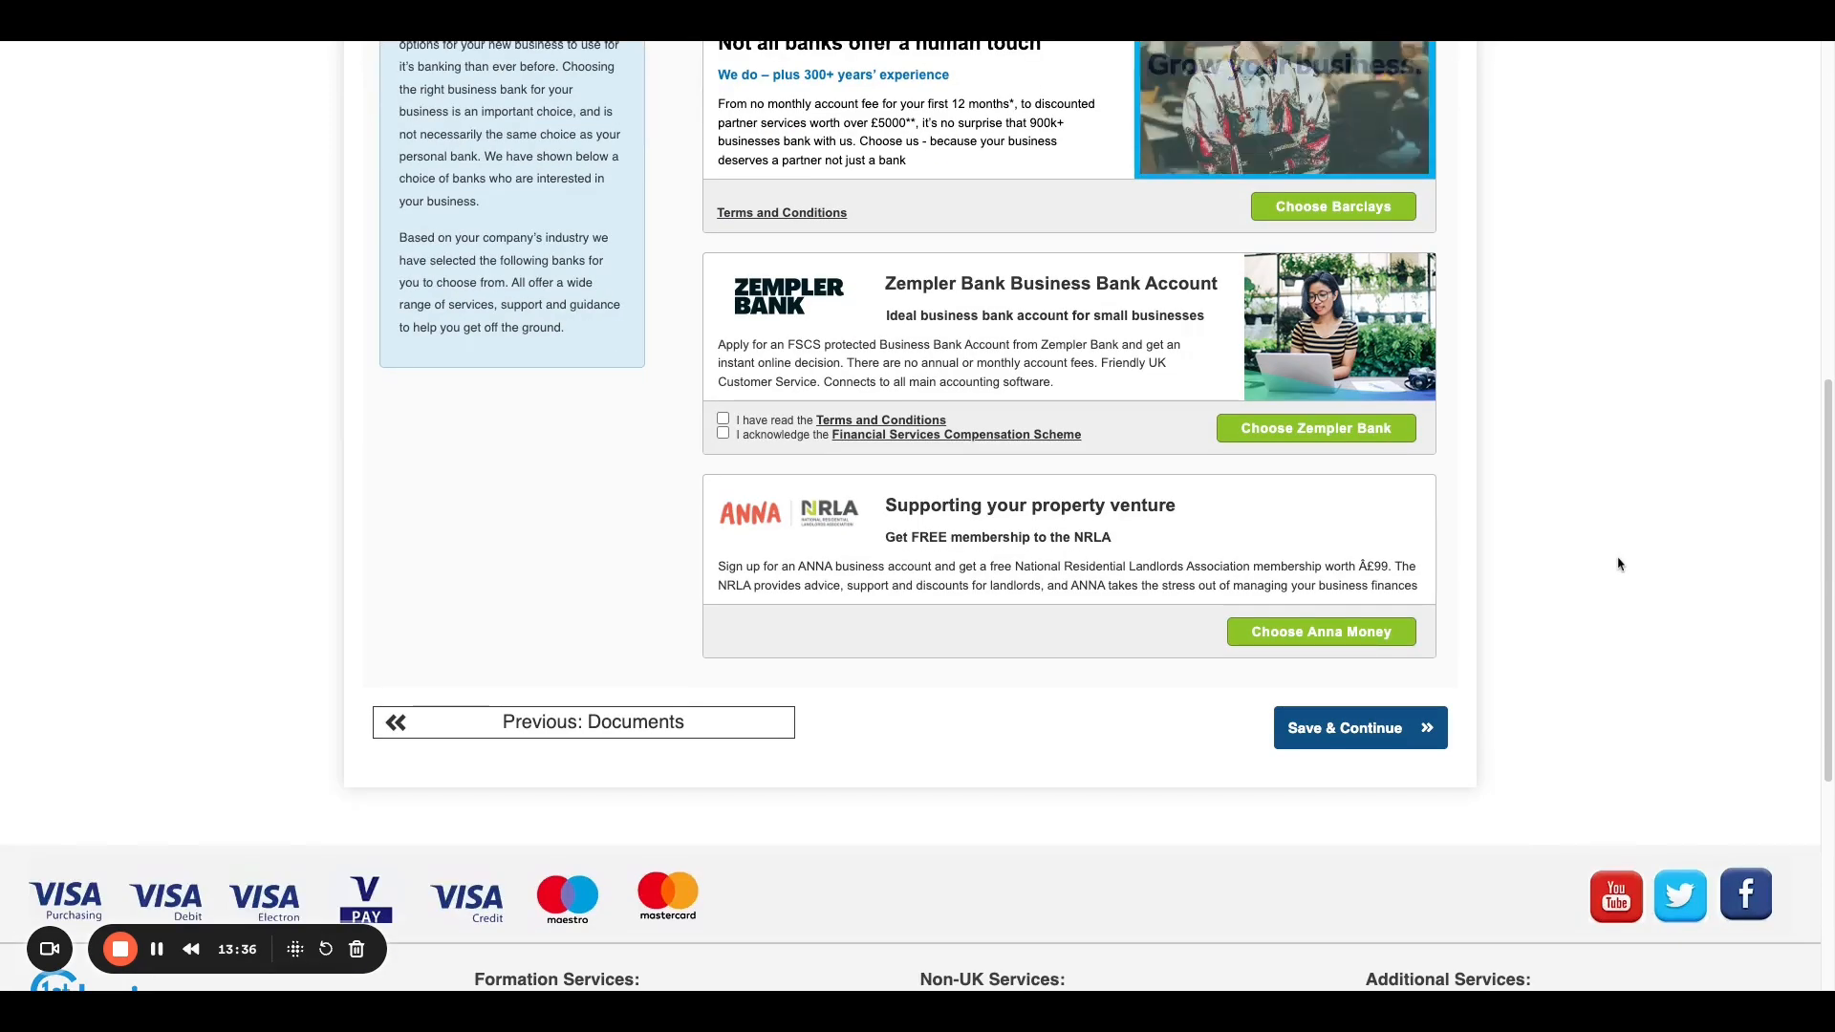
scroll(1618, 564, up, 4)
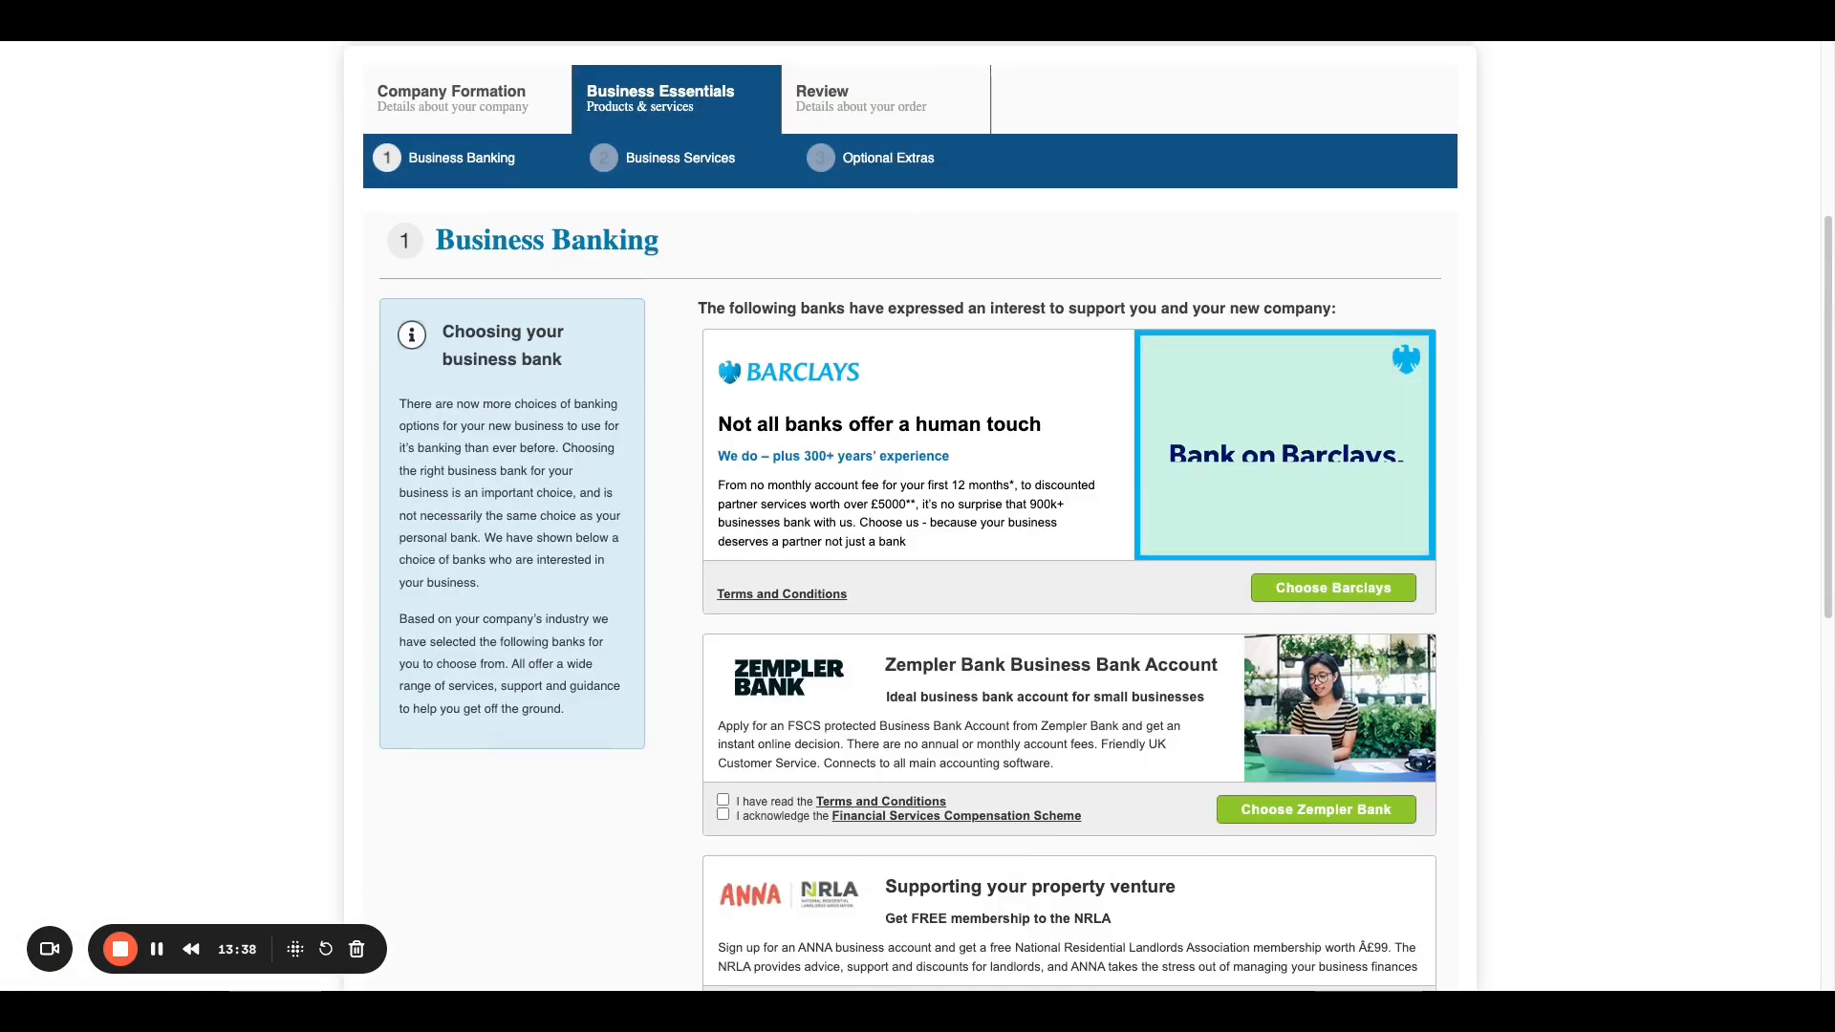
scroll(918, 516, down, 2)
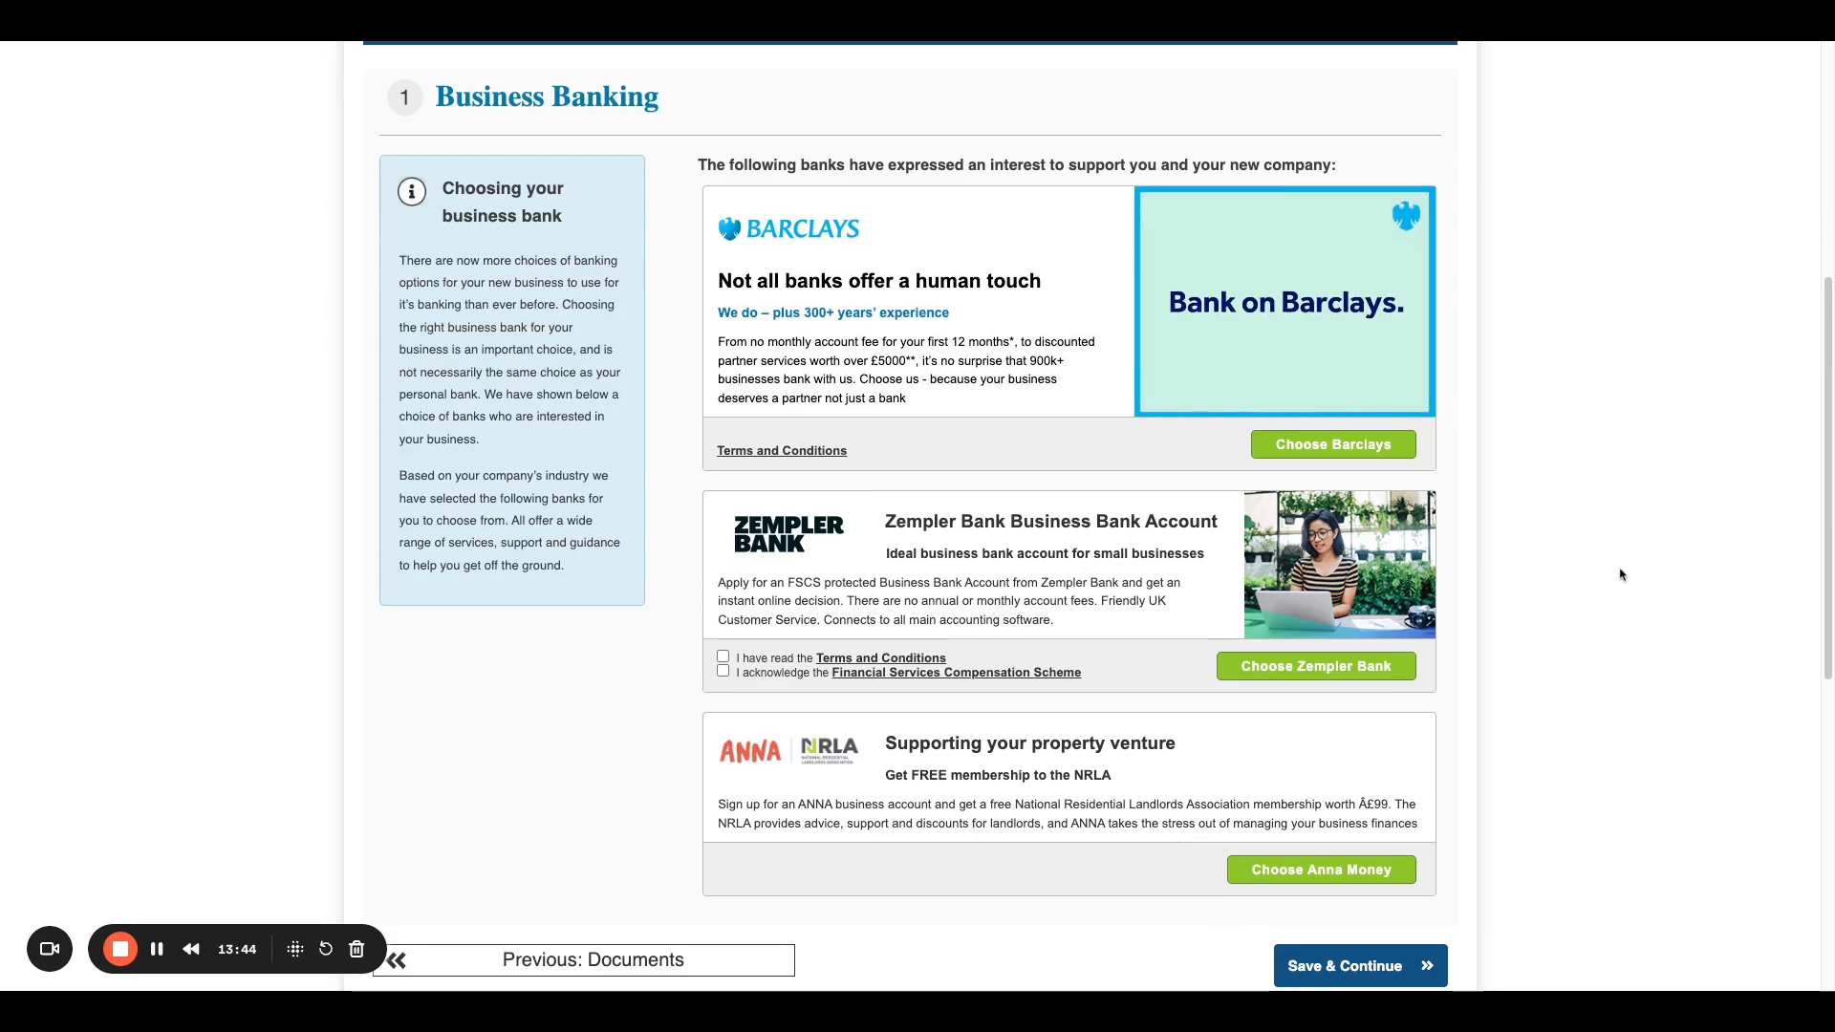
scroll(1621, 574, down, 4)
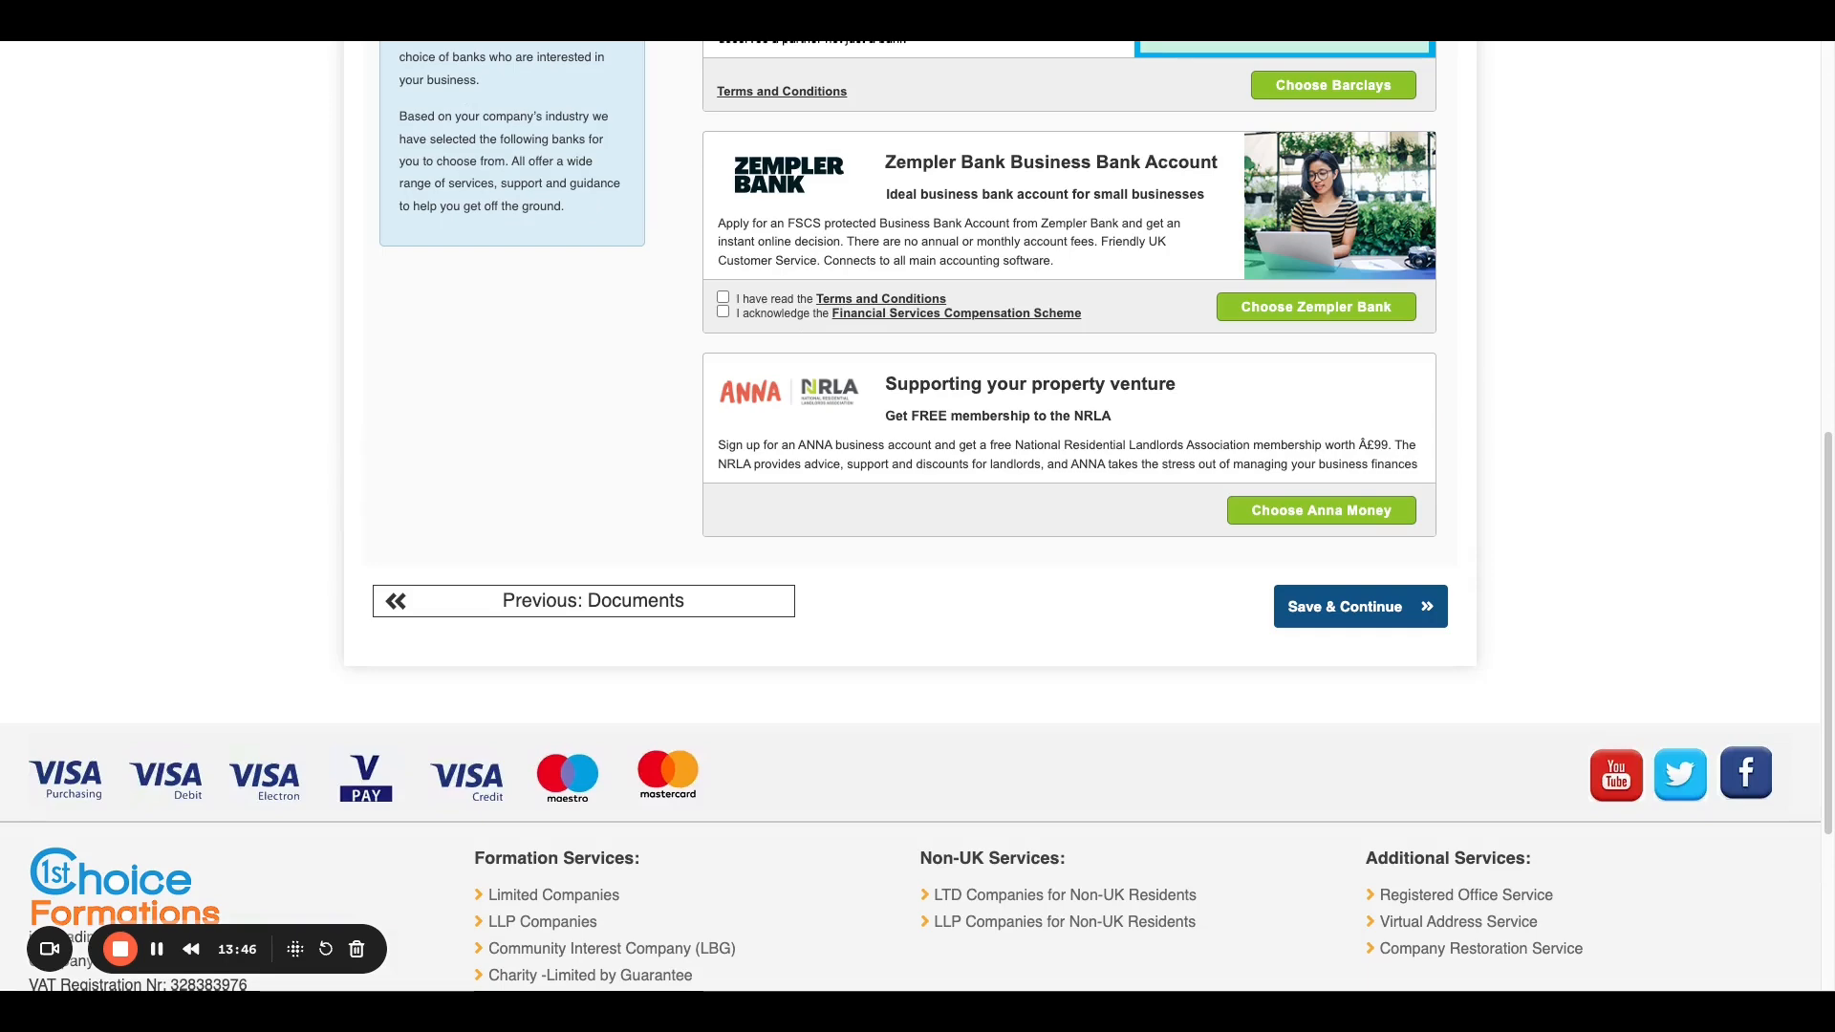
scroll(1517, 648, up, 4)
scroll(1511, 643, down, 2)
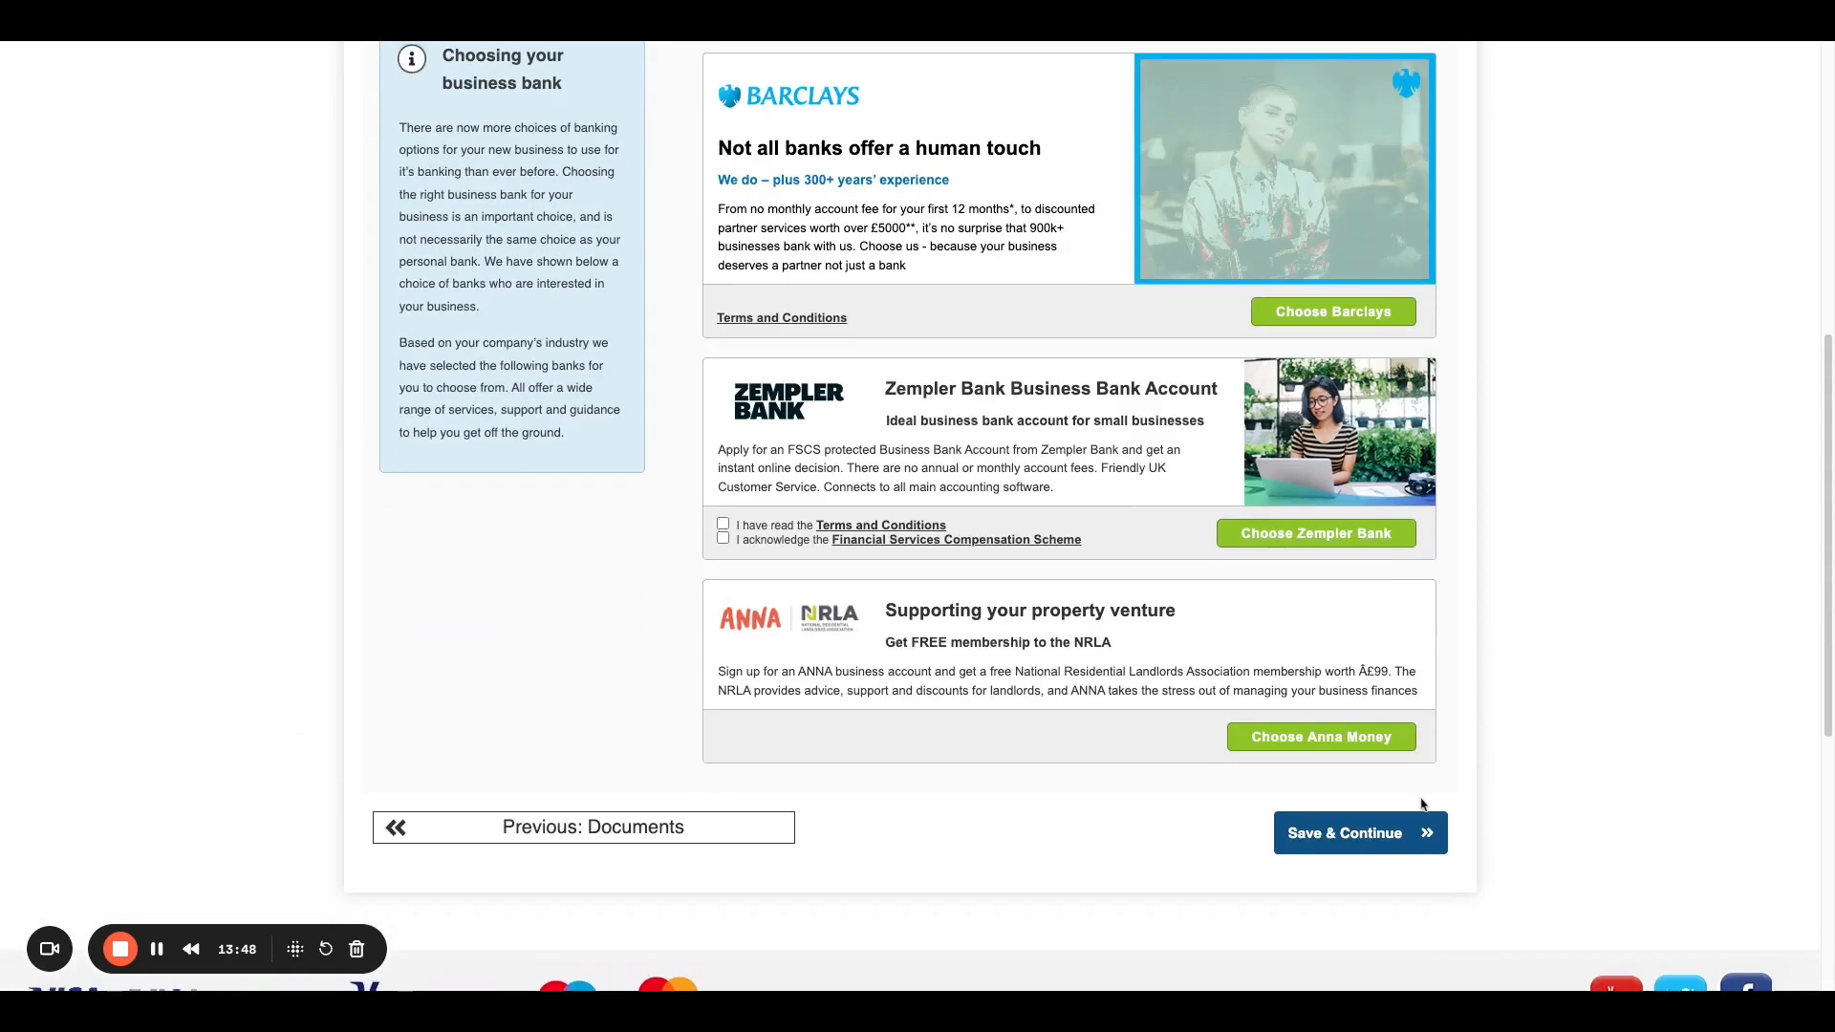
click(1407, 843)
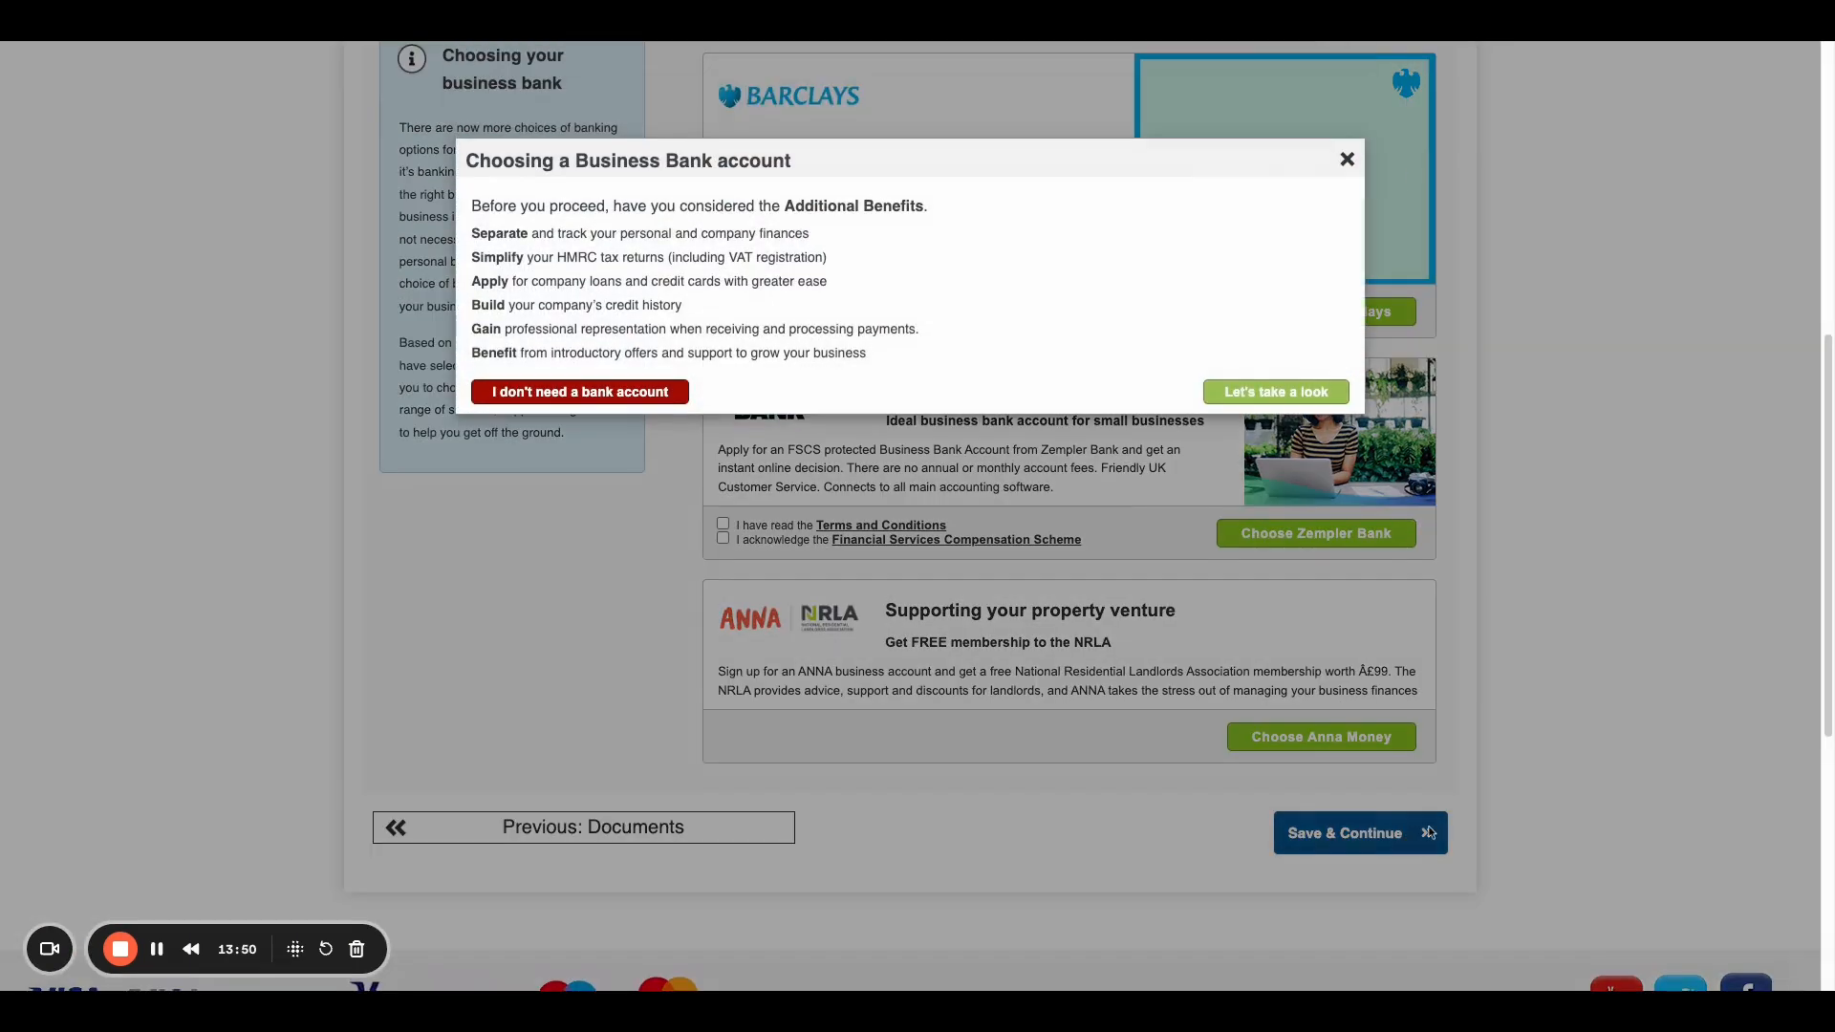
click(580, 391)
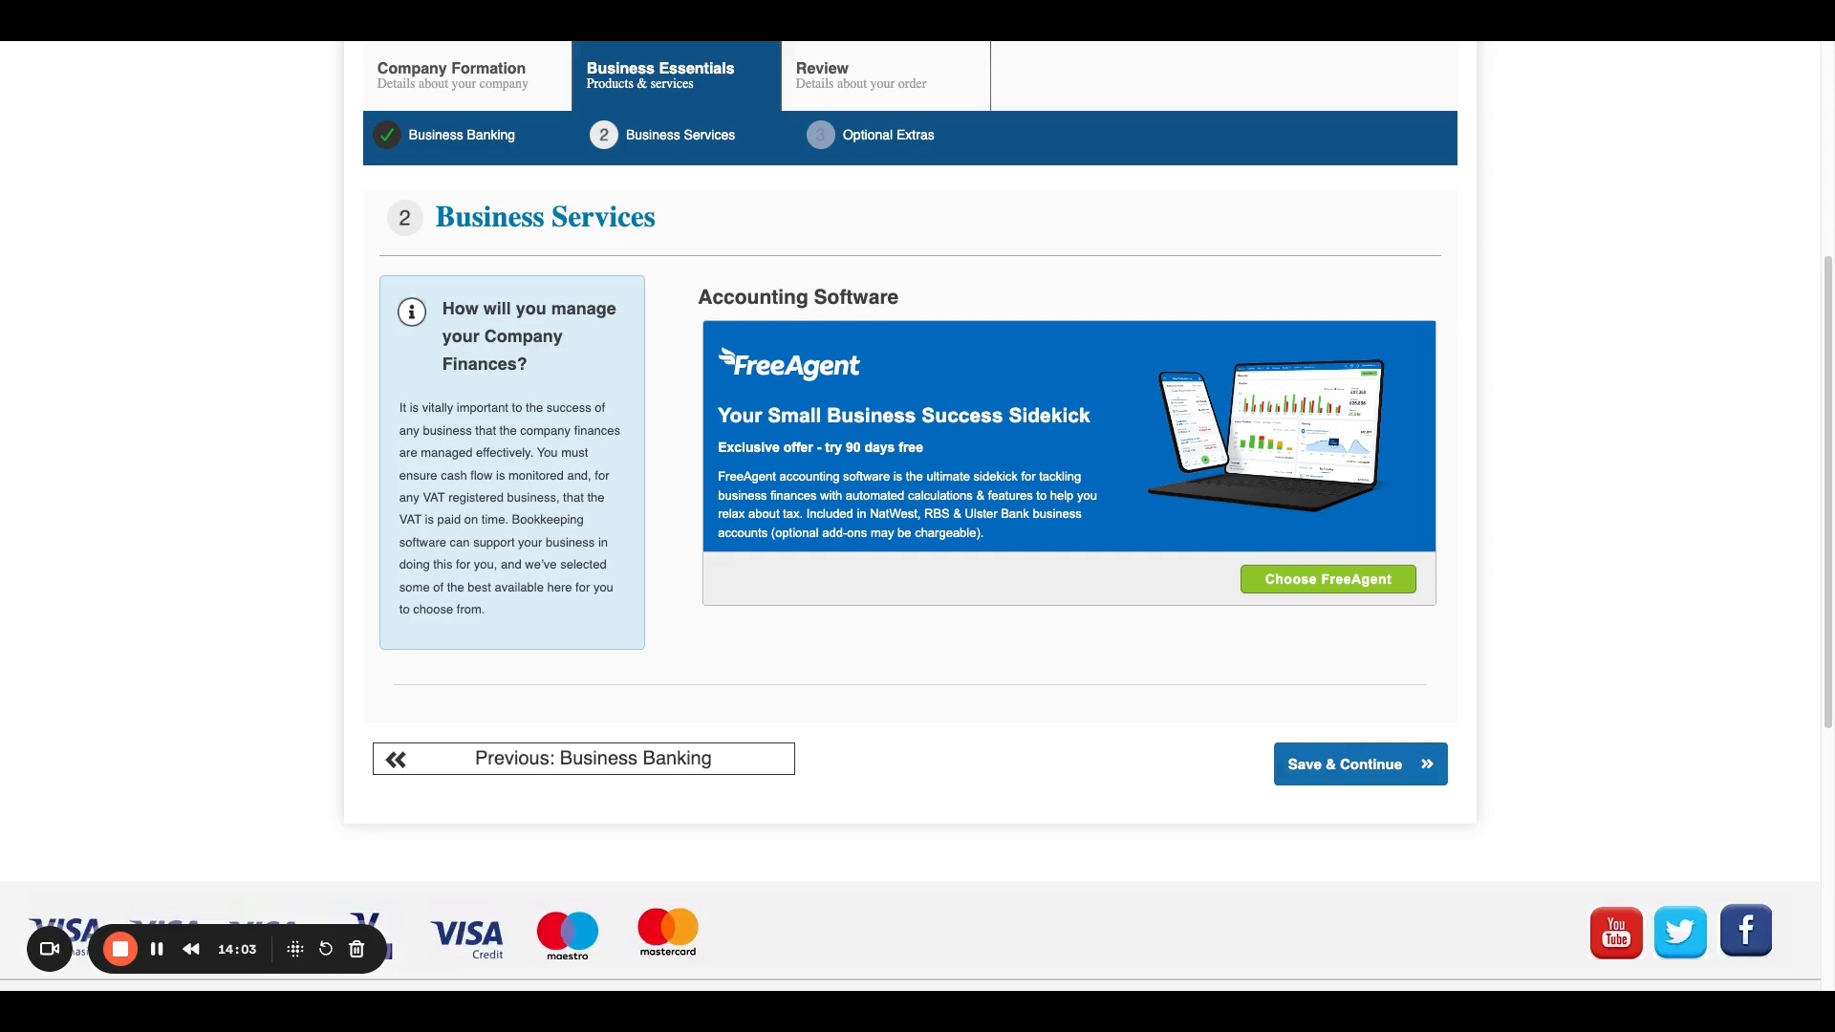
Step: Continue past the FreeAgent accounting software offer and the optional extras to the order review without adding any of them
click(1329, 769)
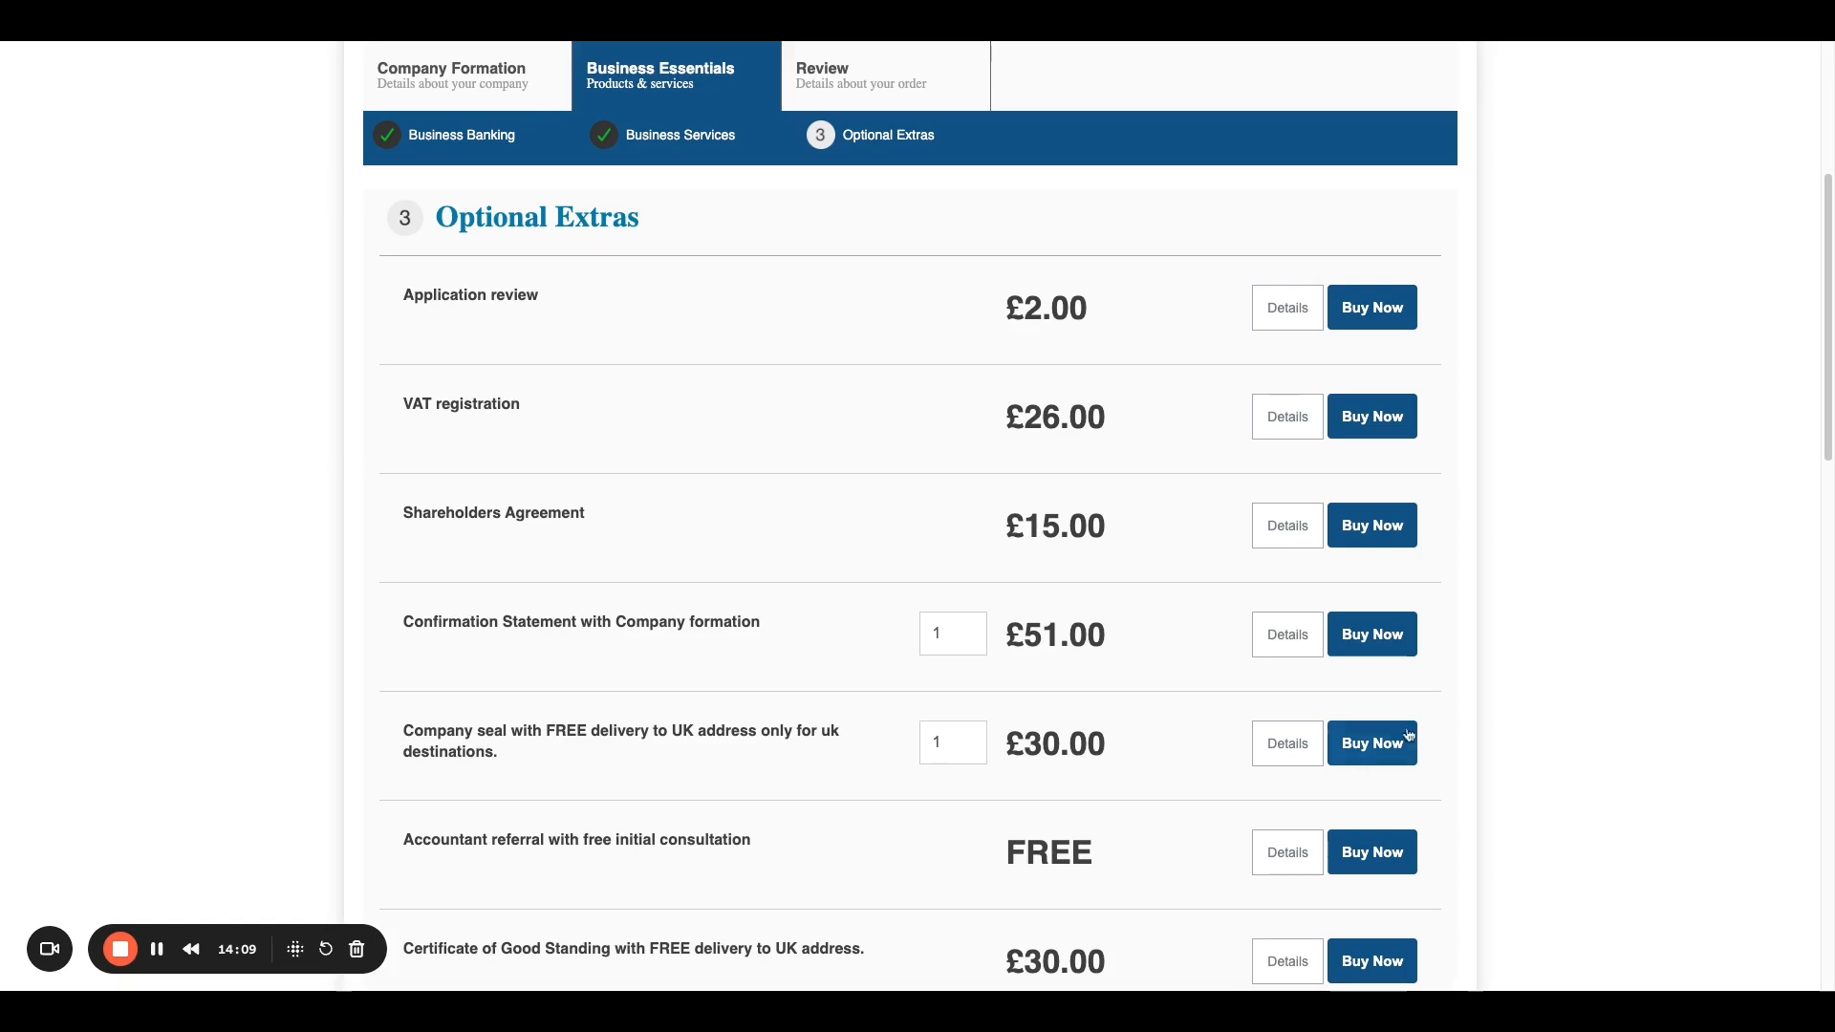
scroll(1409, 734, down, 6)
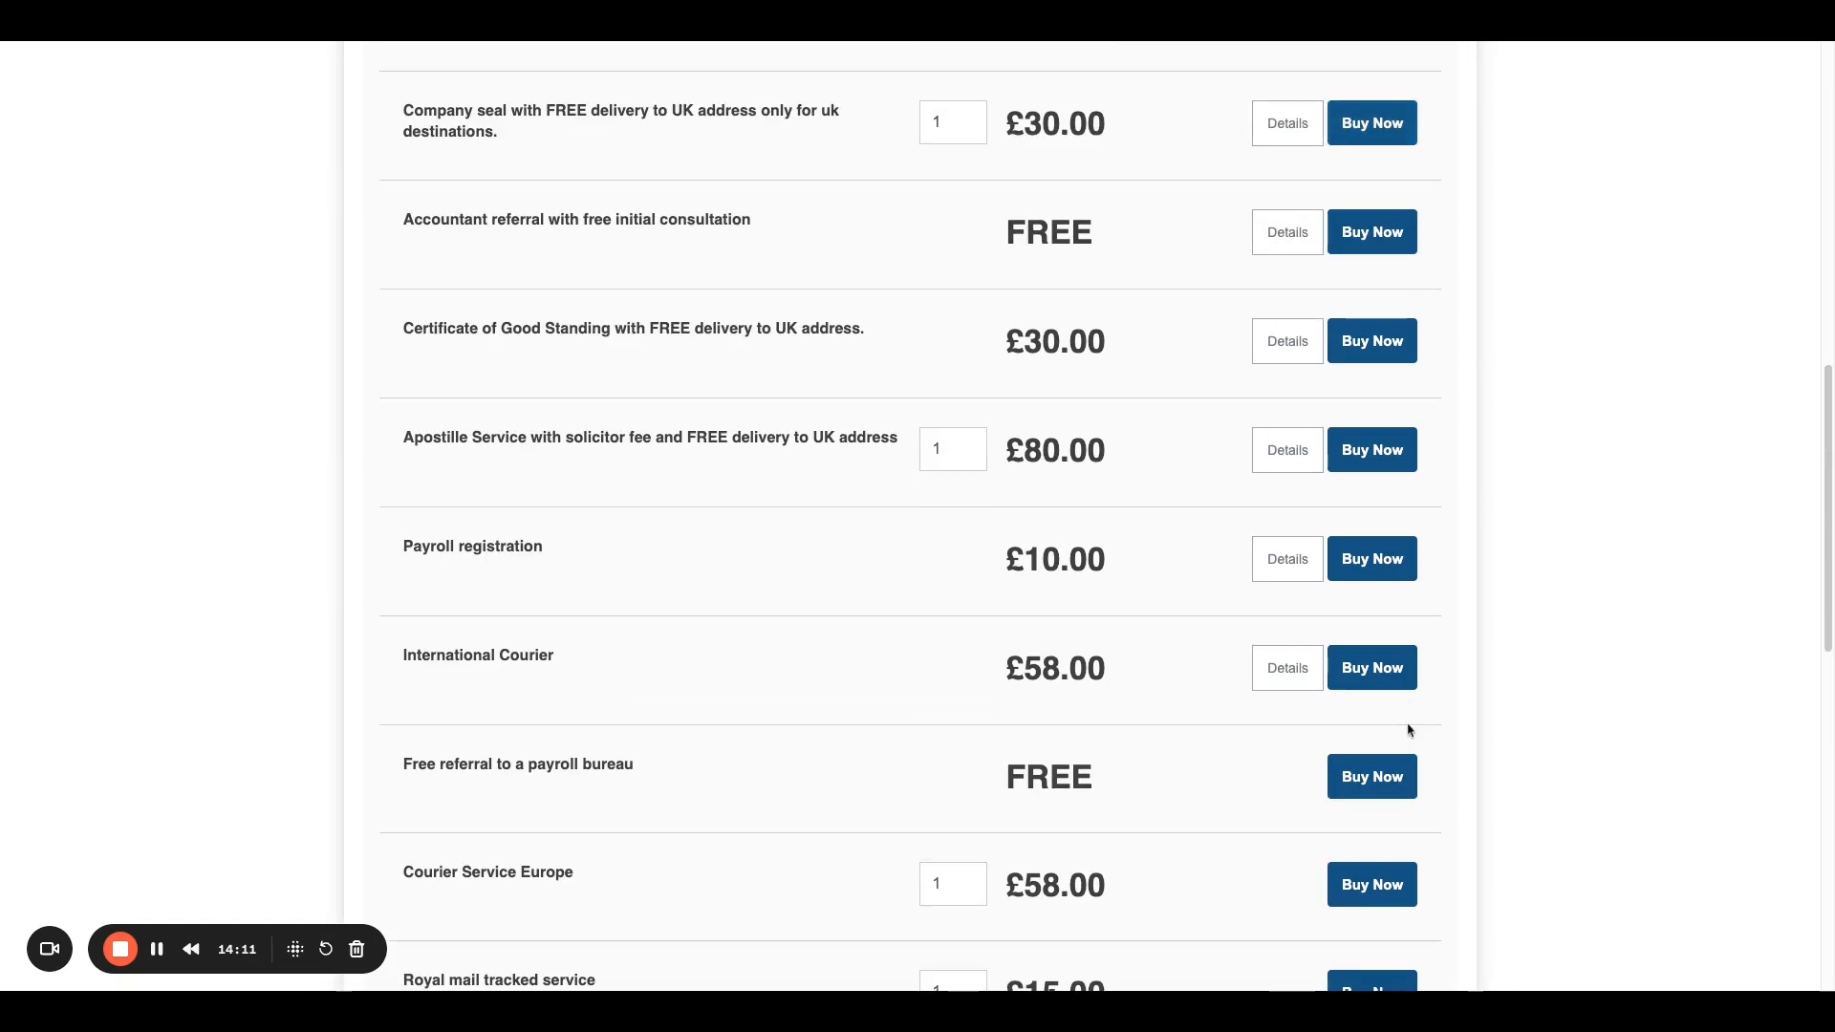
scroll(1408, 734, down, 5)
click(1392, 719)
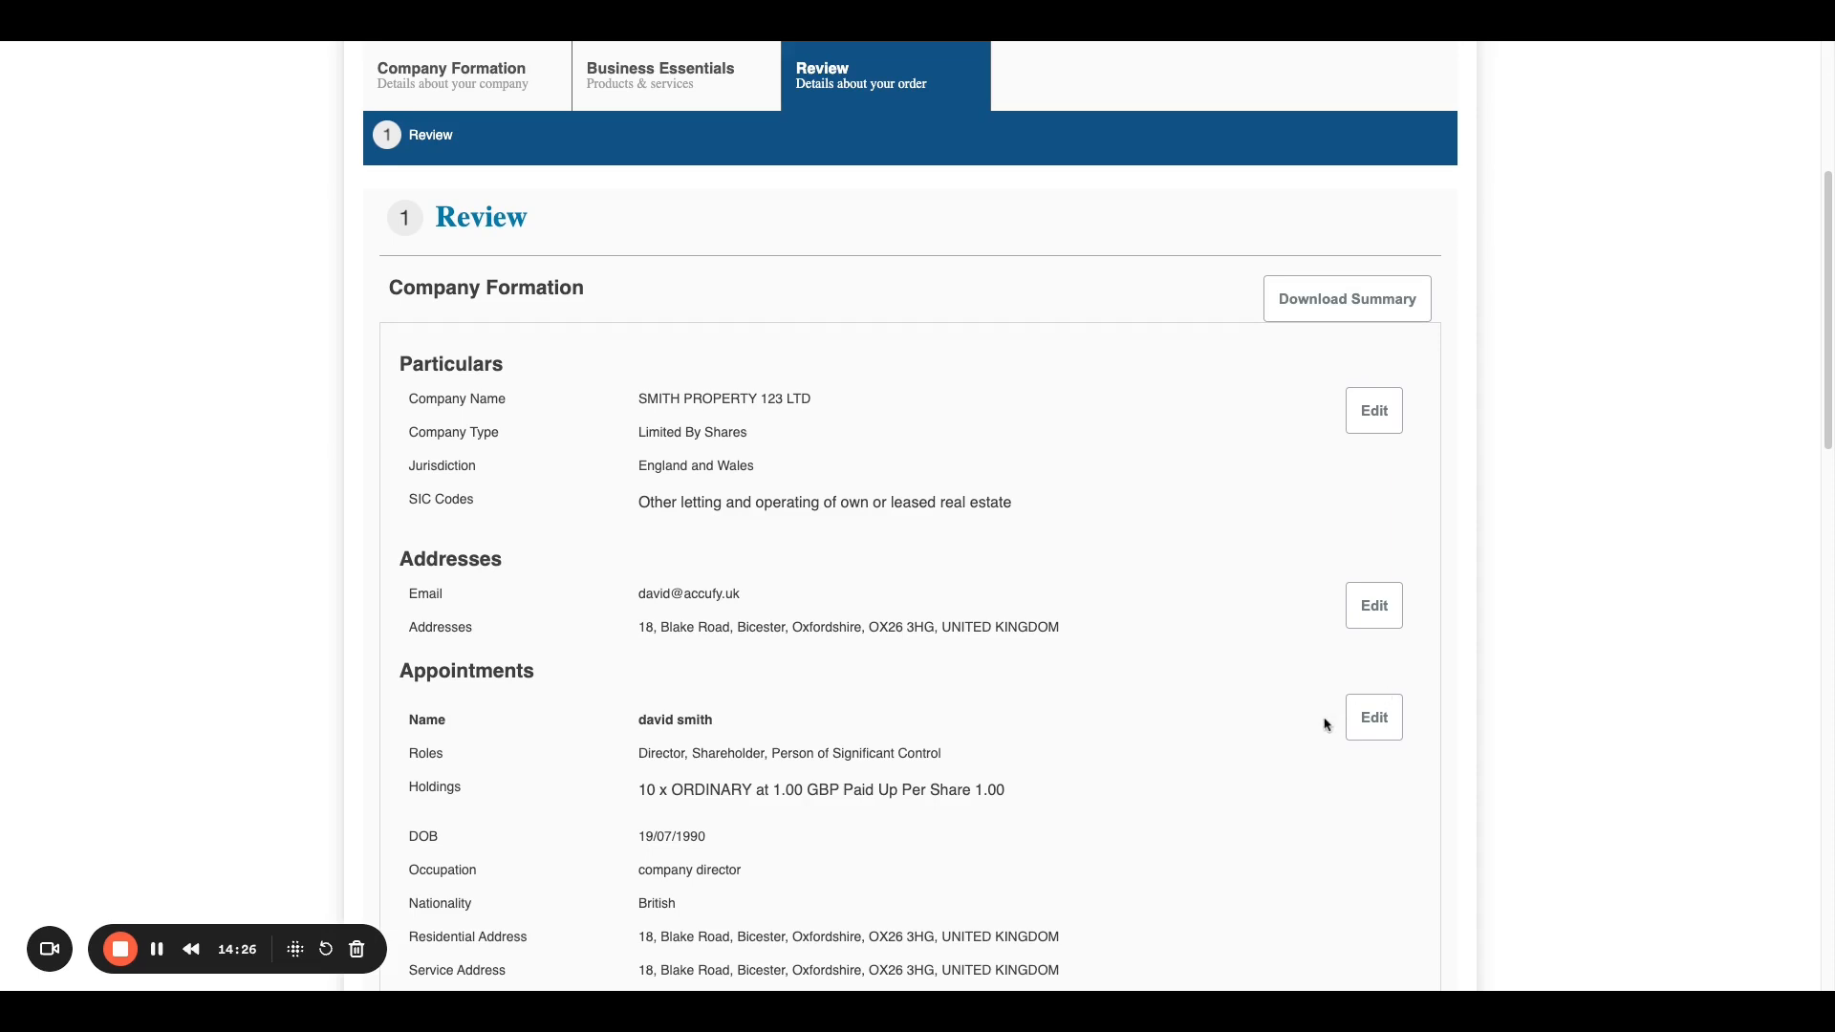
Step: Review the company formation summary, confirm that the company's intended future activities are lawful, and proceed to payment
scroll(1326, 724, down, 5)
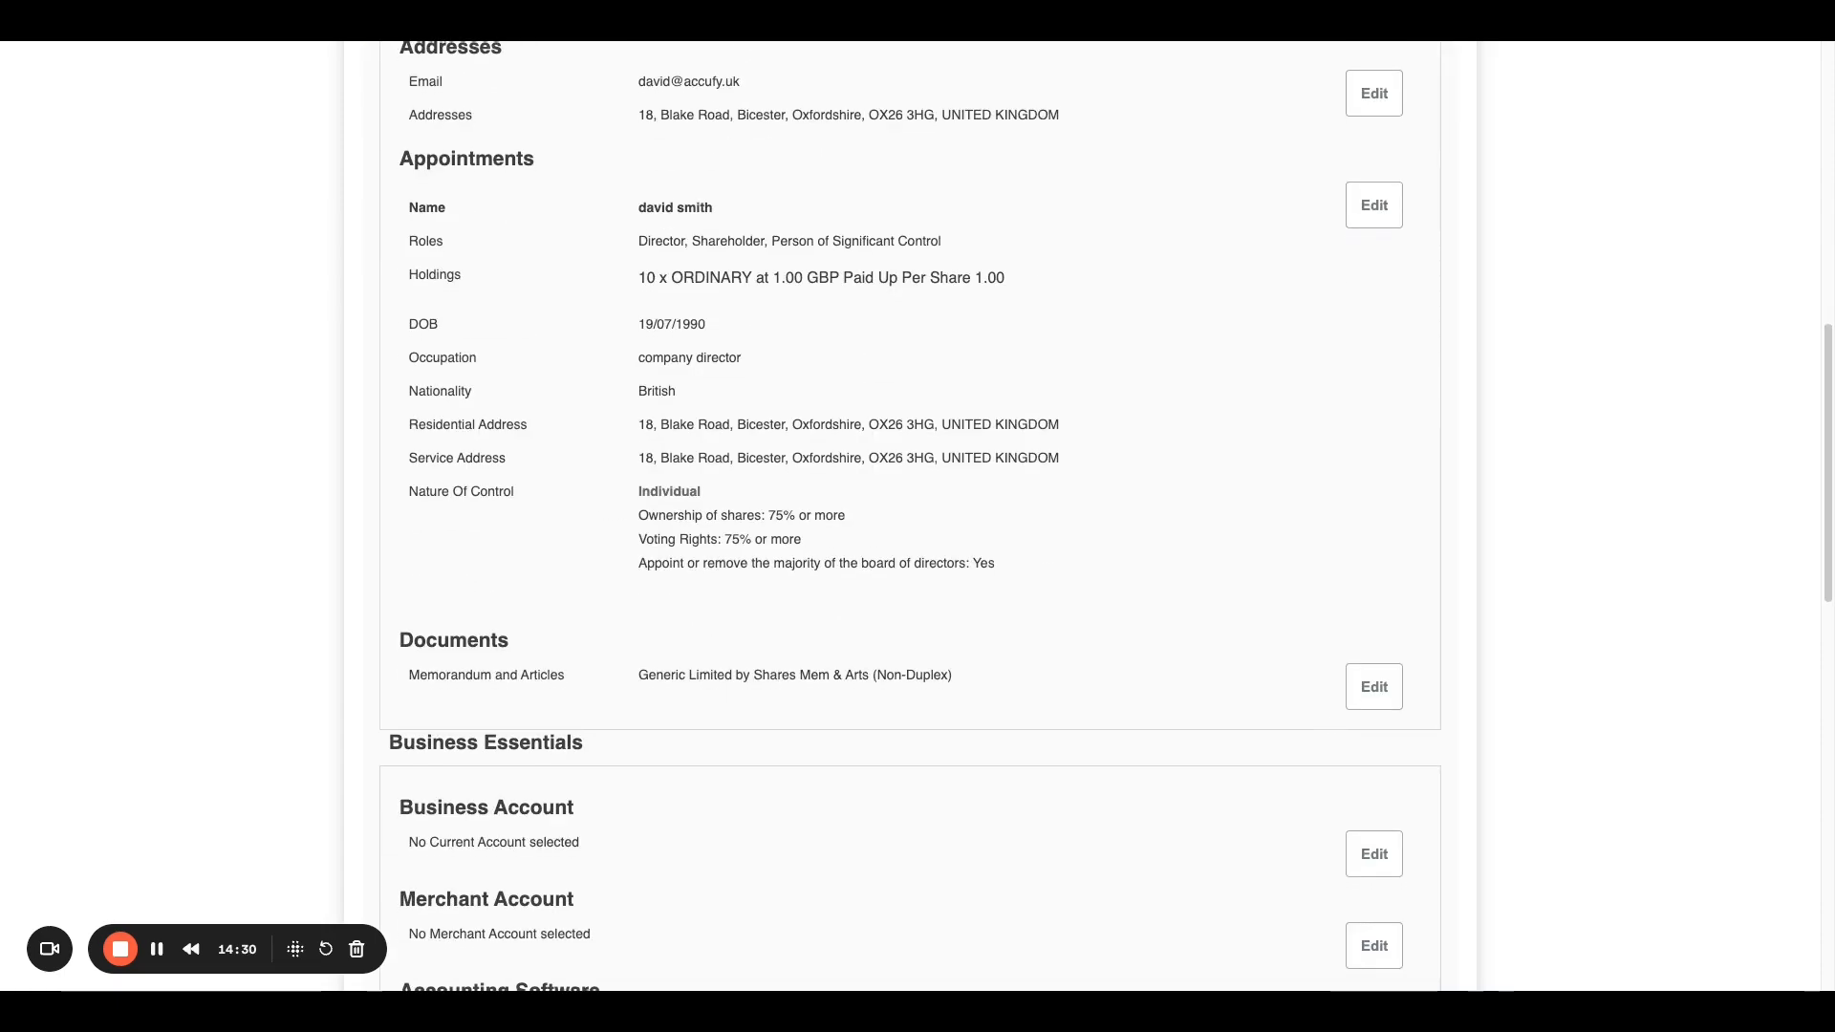
scroll(1359, 450, down, 10)
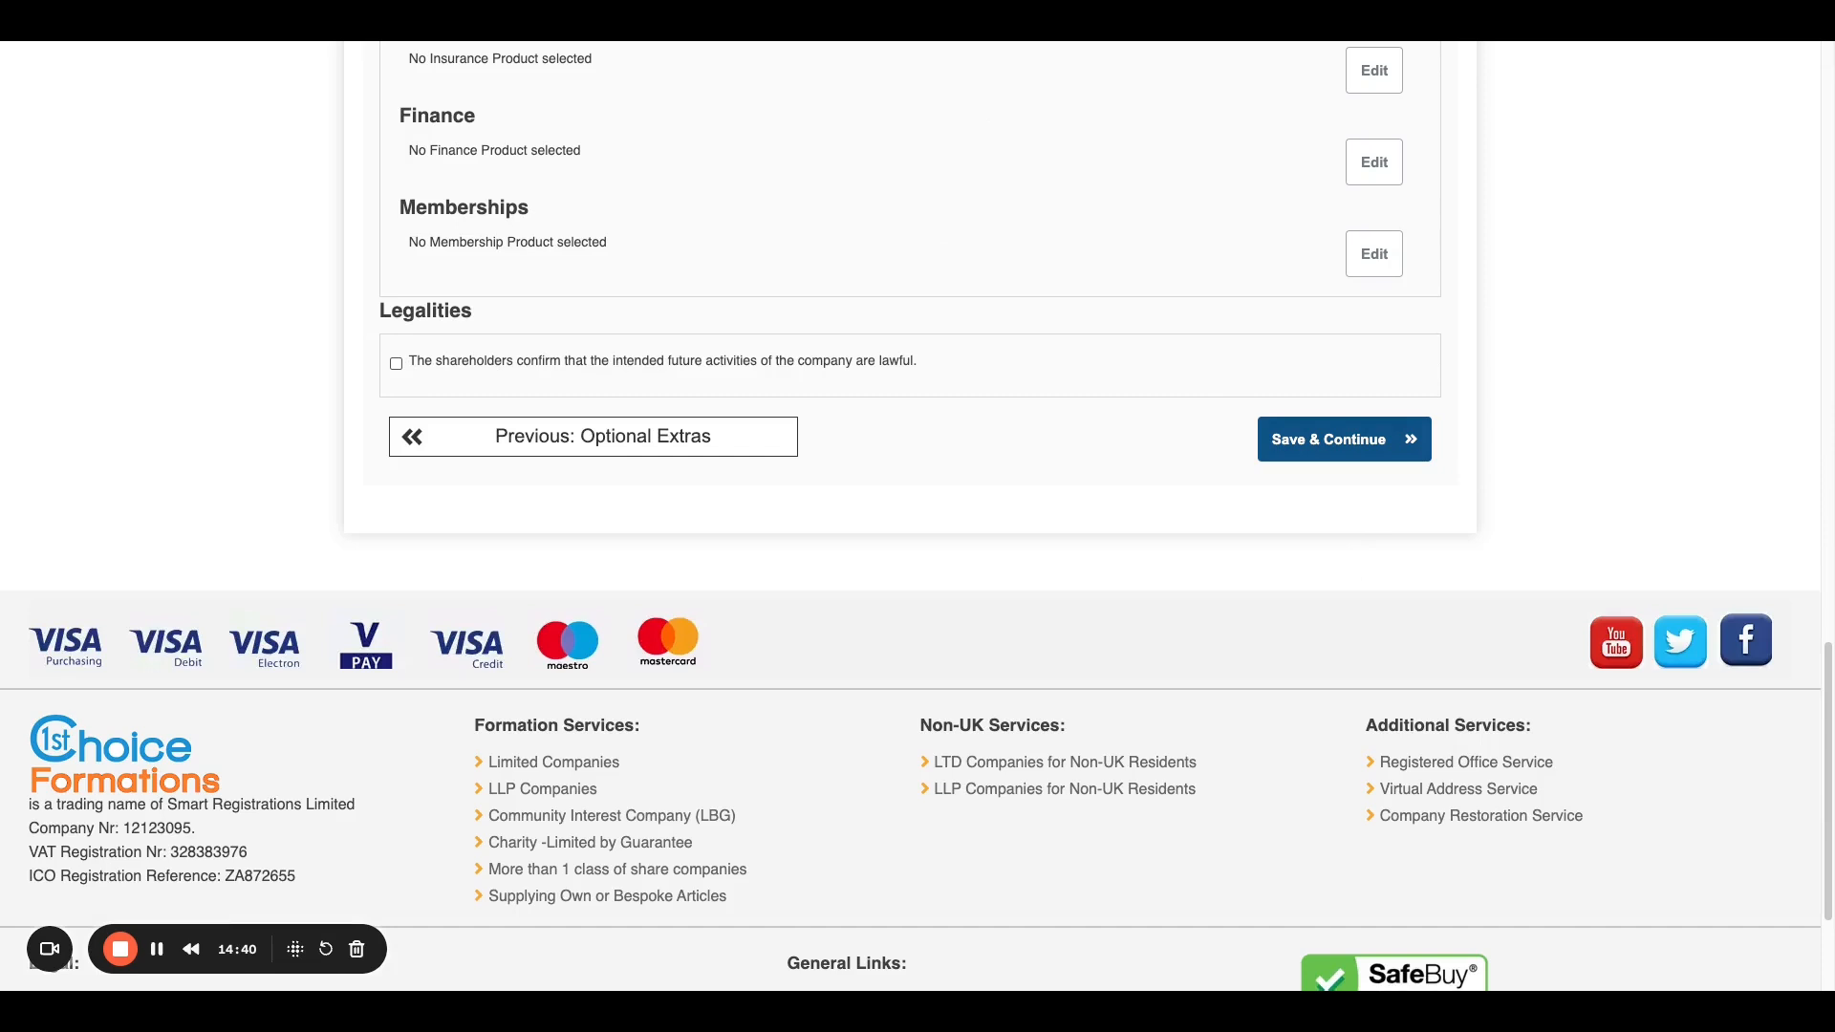
click(397, 364)
click(1331, 443)
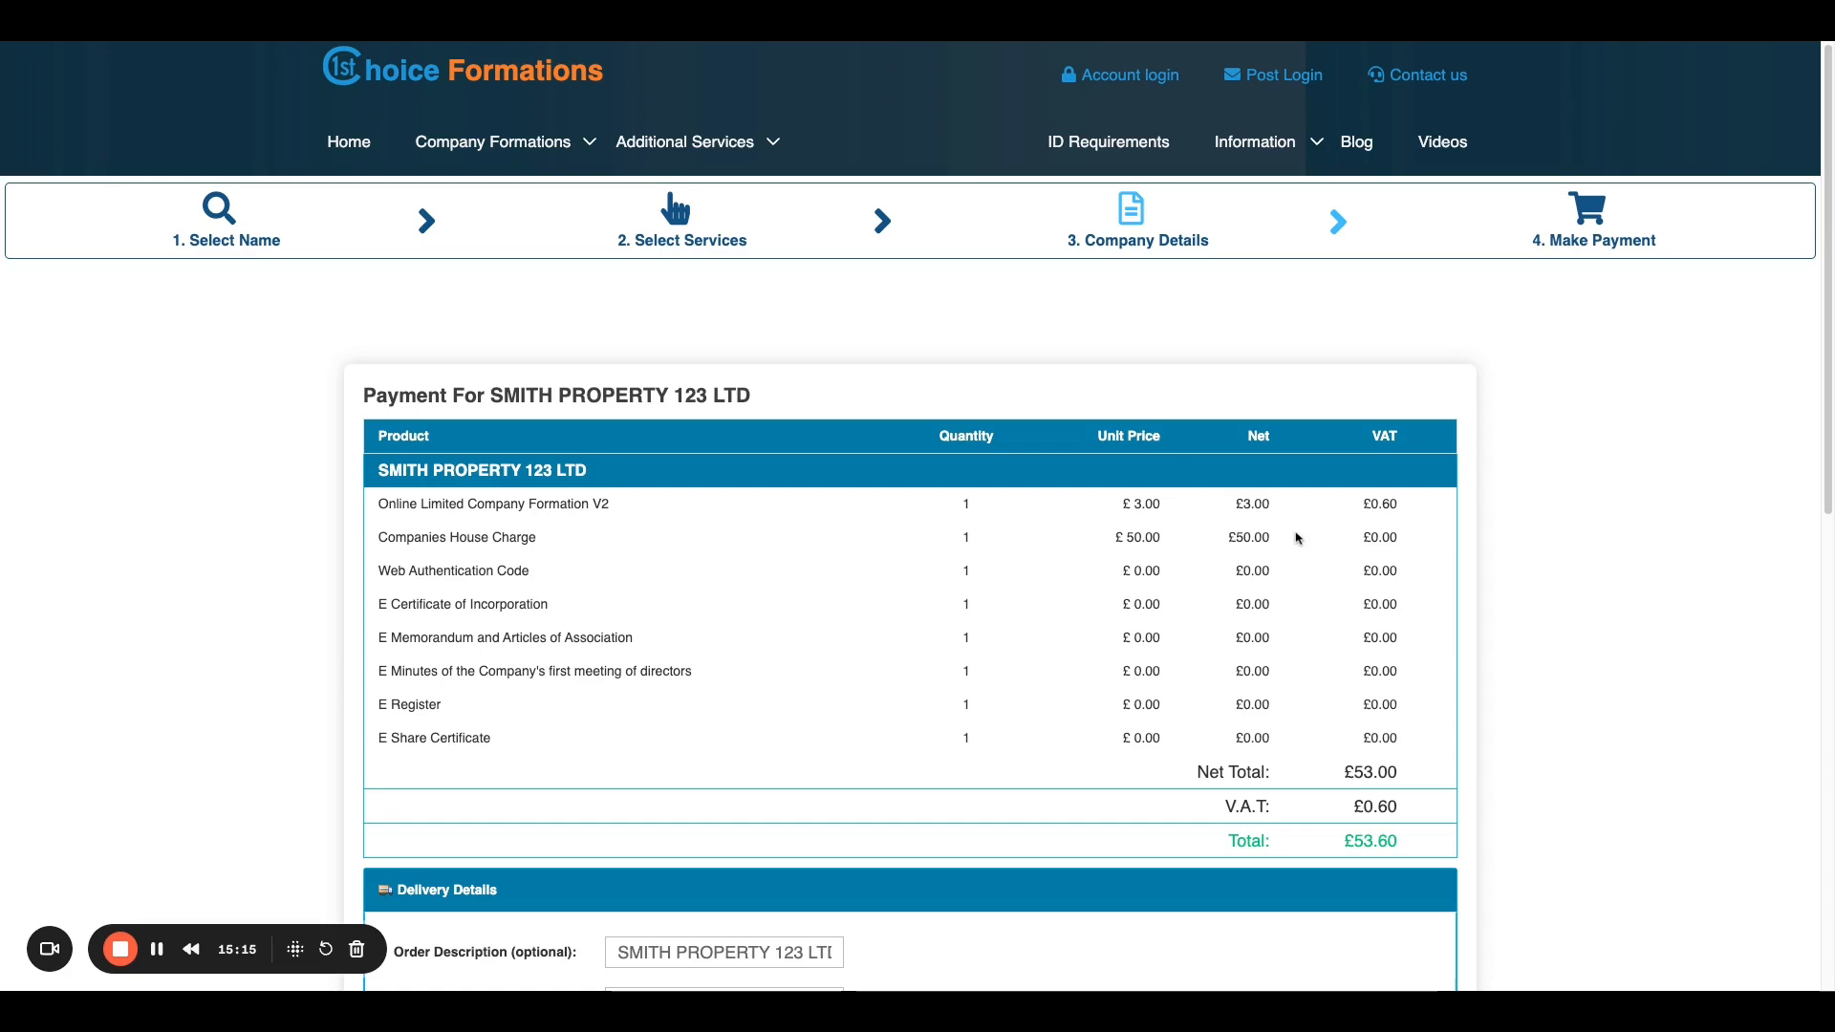
Step: Agree to the terms and conditions, privacy policy and ID requirements, and check out the order
scroll(1299, 540, down, 4)
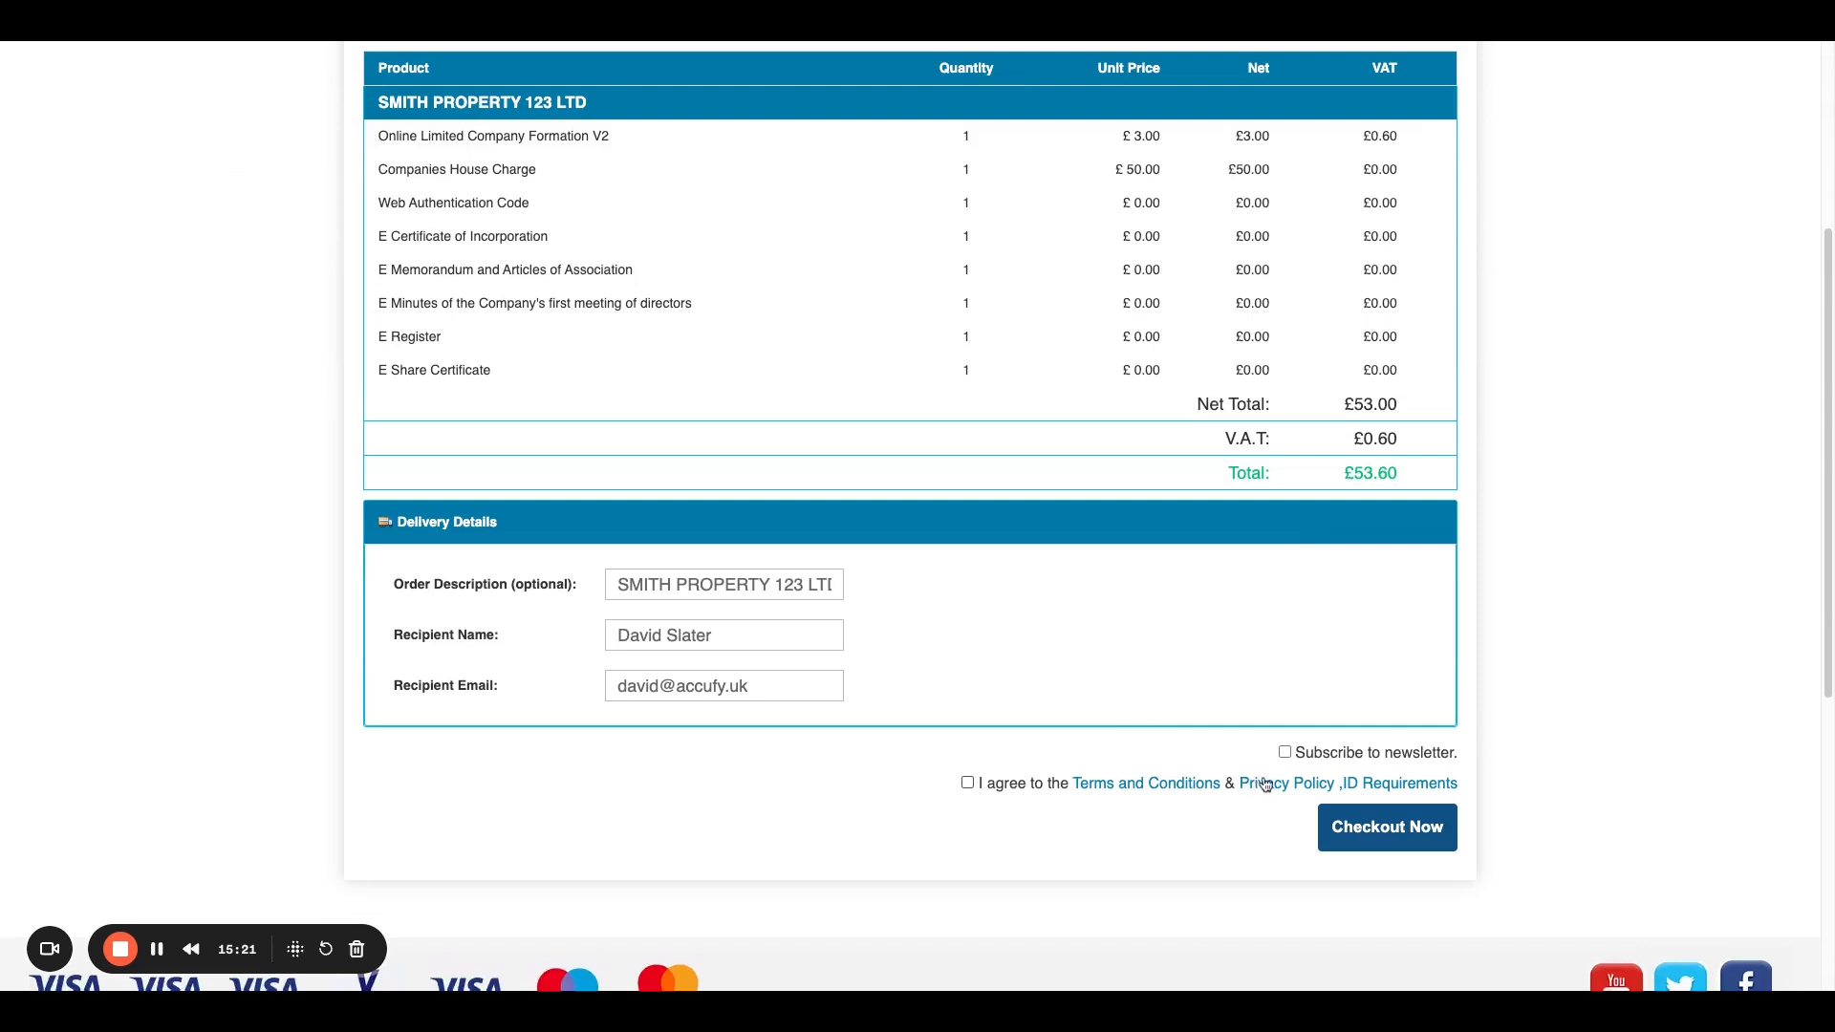
click(969, 784)
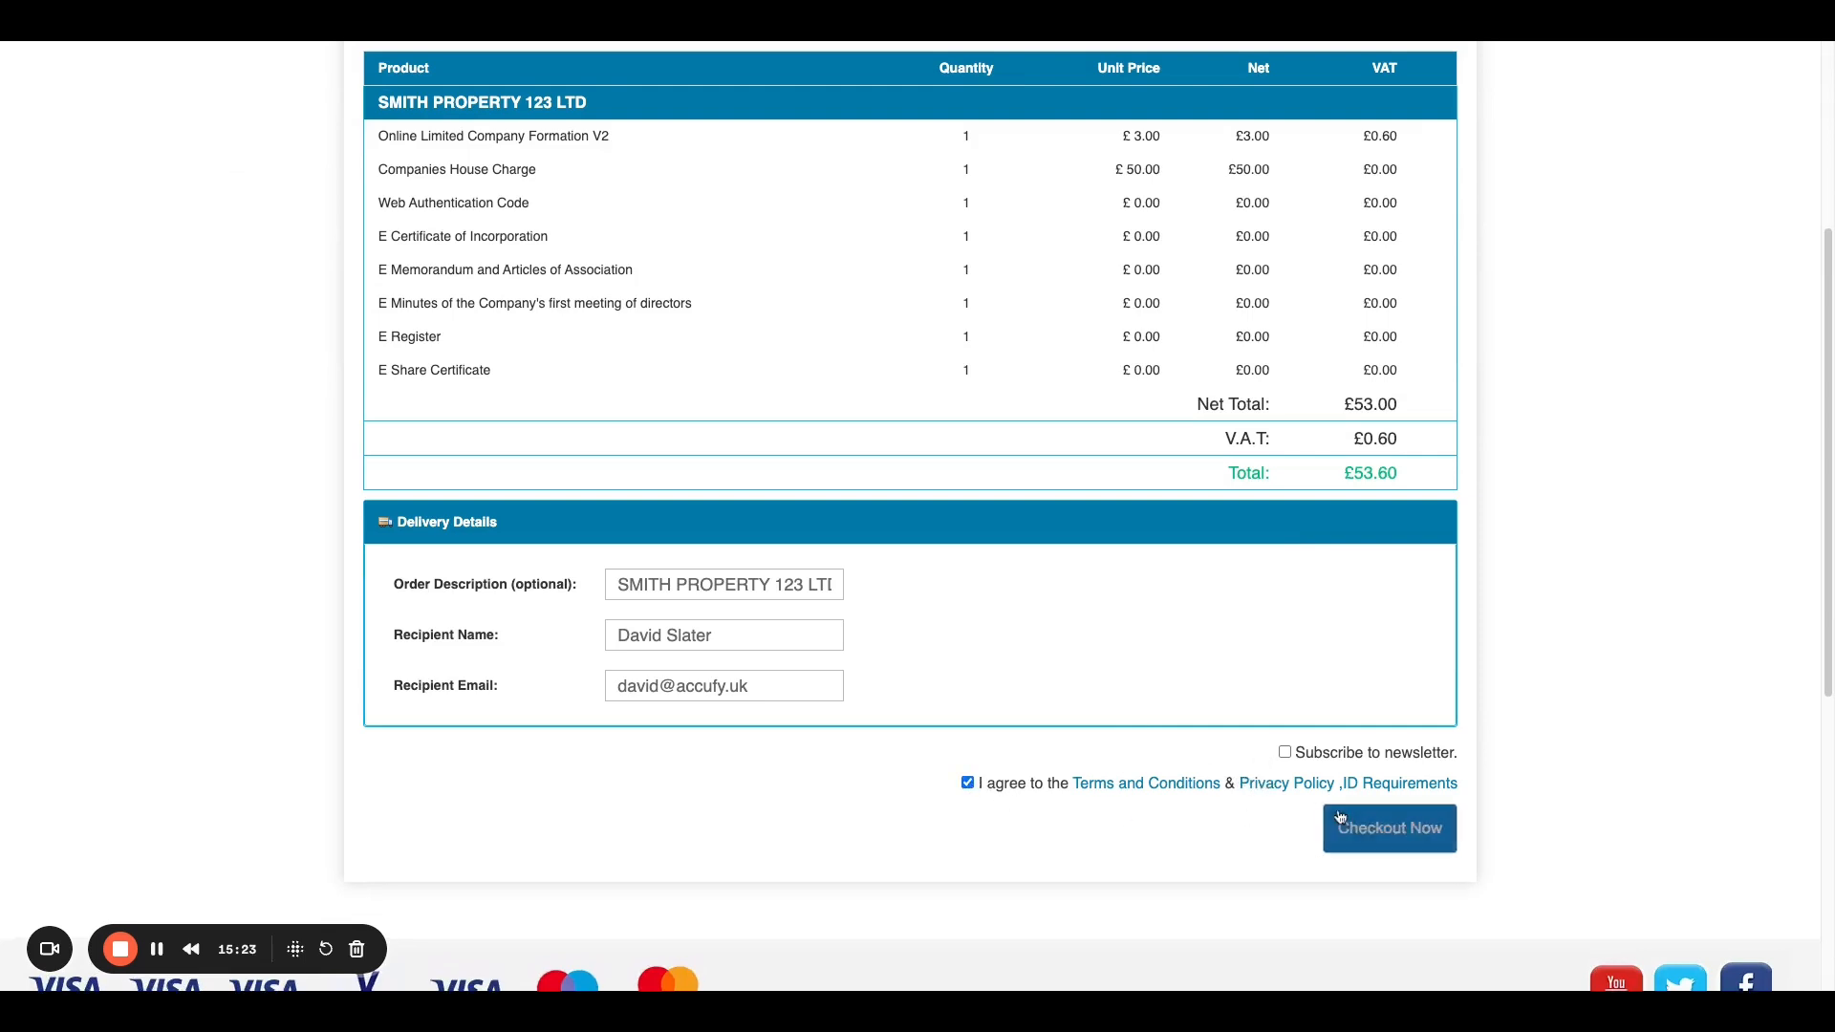
click(1364, 834)
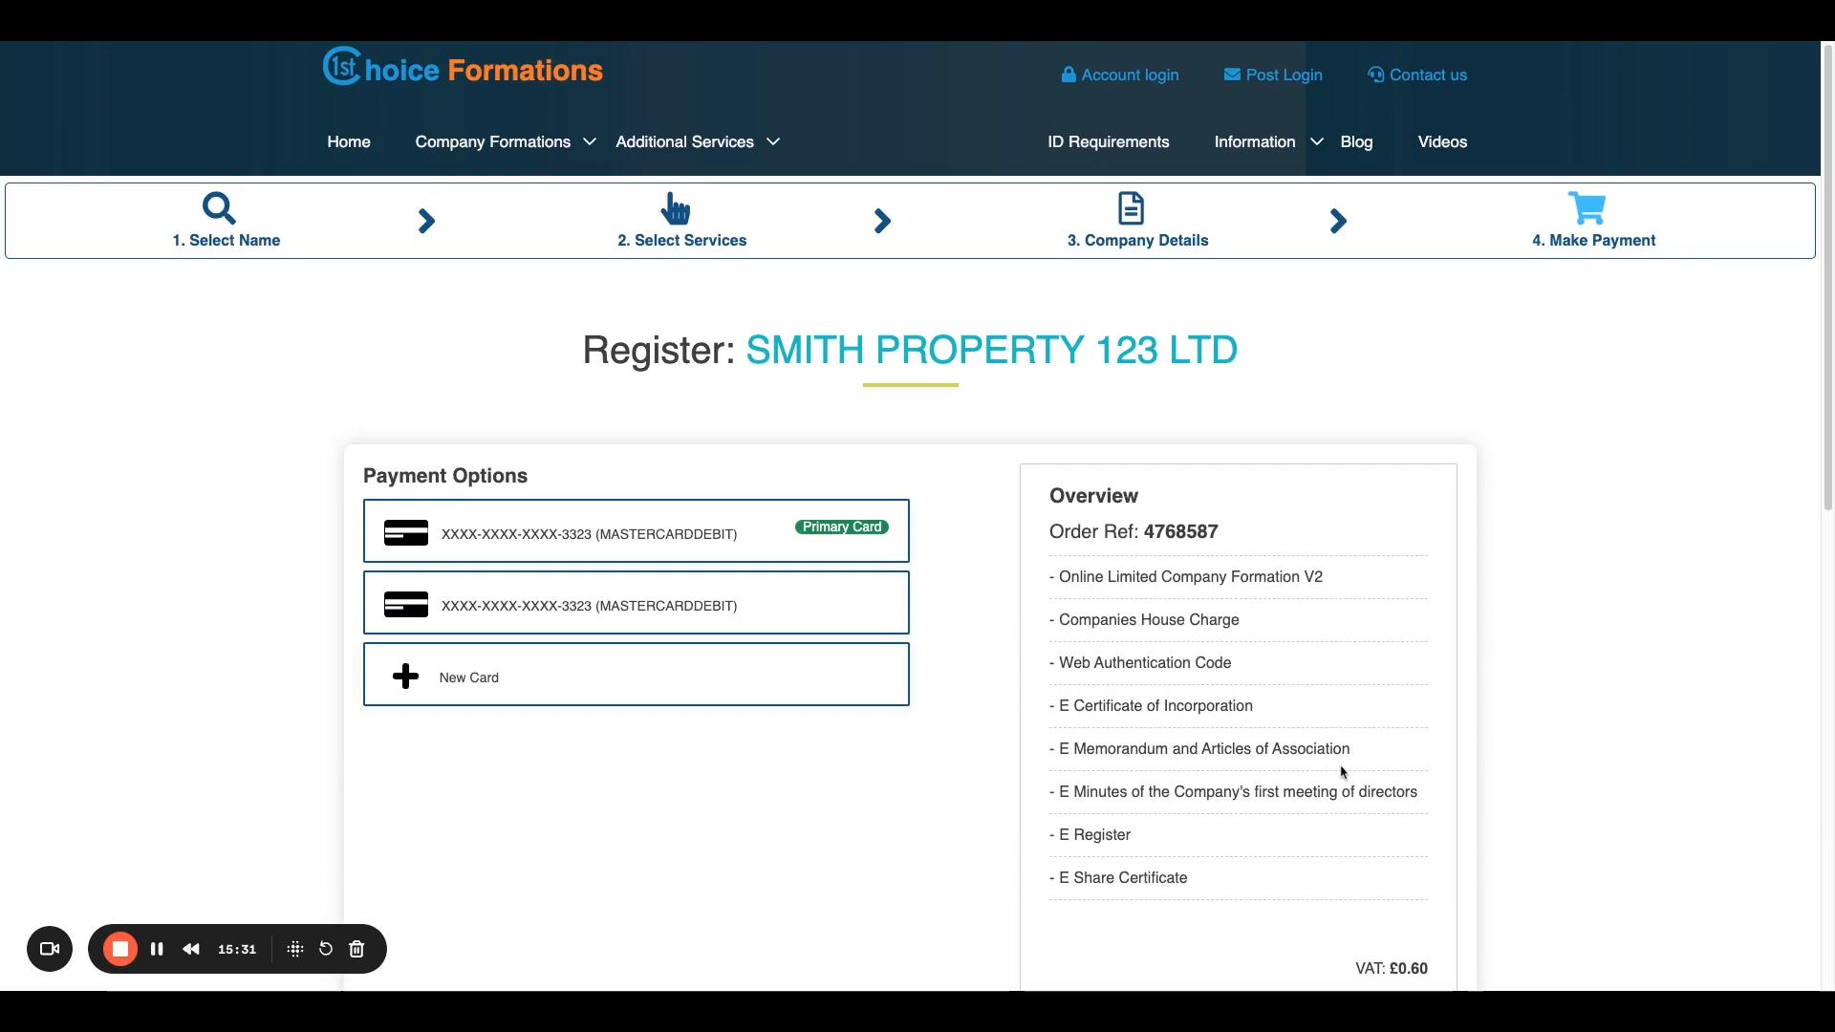
Step: Examine the card payment options, the order overview and the amount due on the payment page
scroll(1342, 770, down, 4)
scroll(915, 516, down, 4)
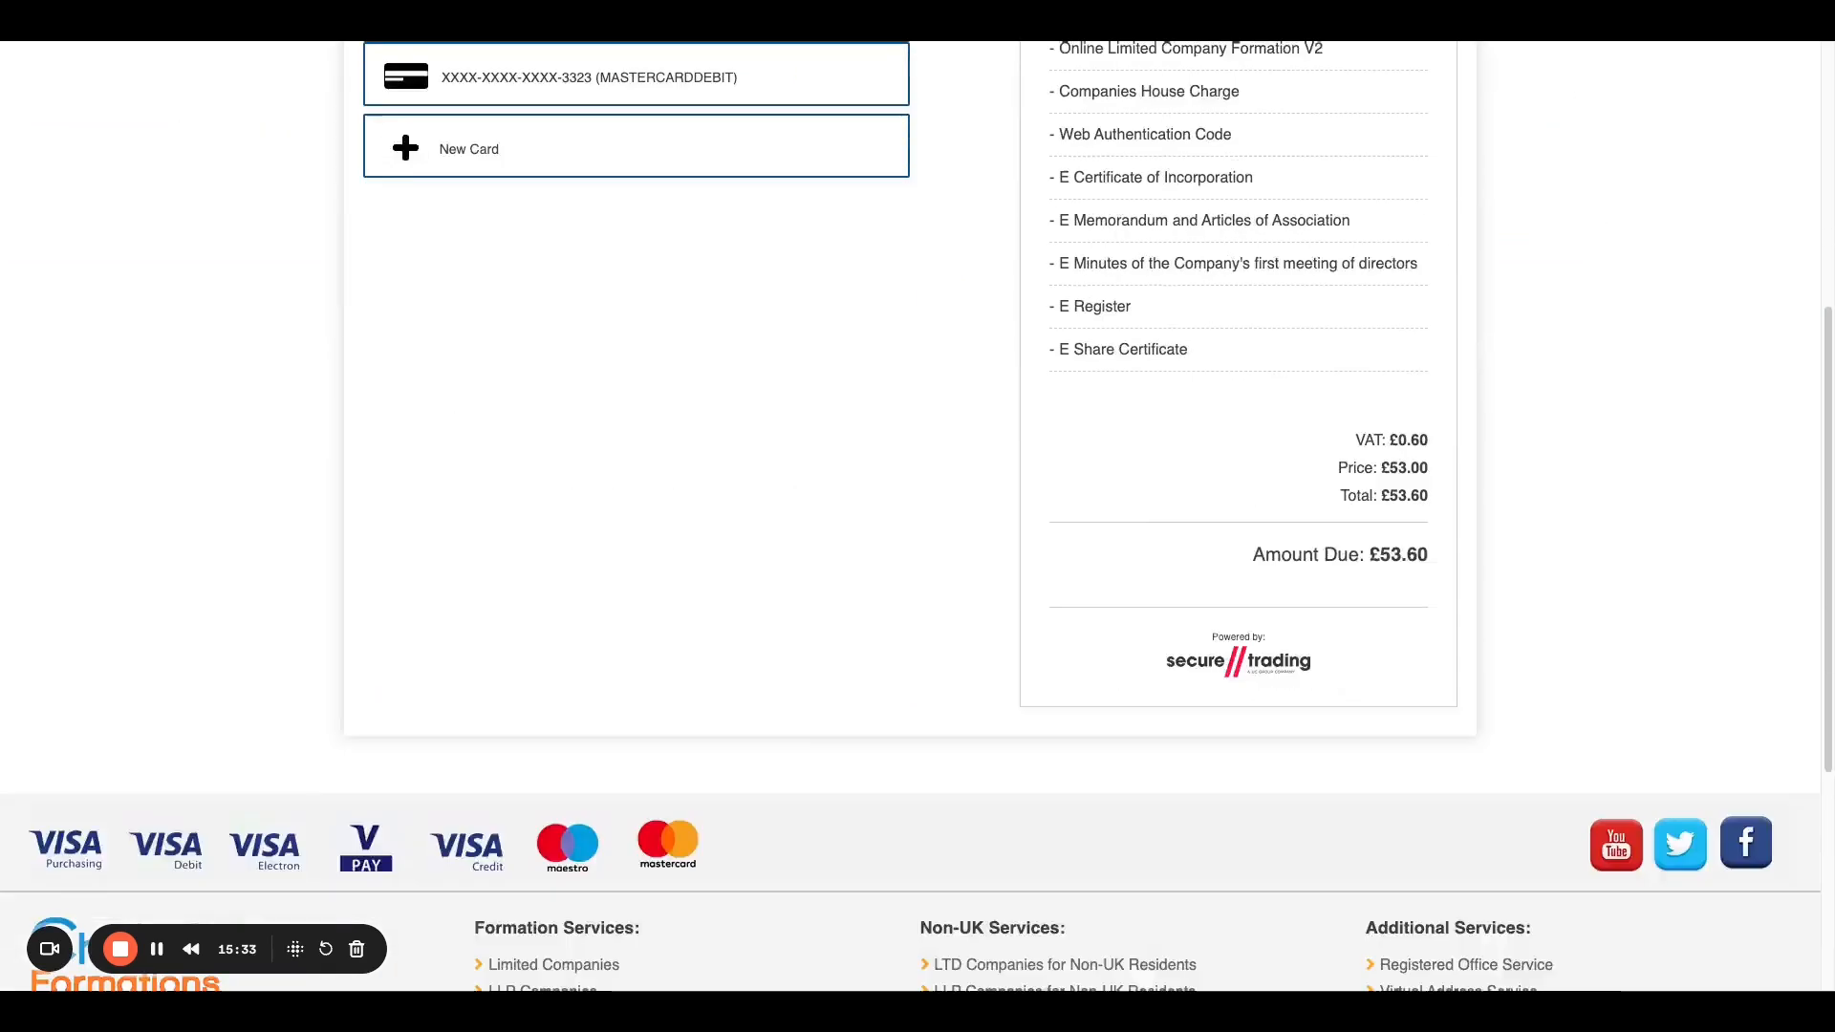
scroll(916, 516, up, 8)
scroll(1323, 766, down, 4)
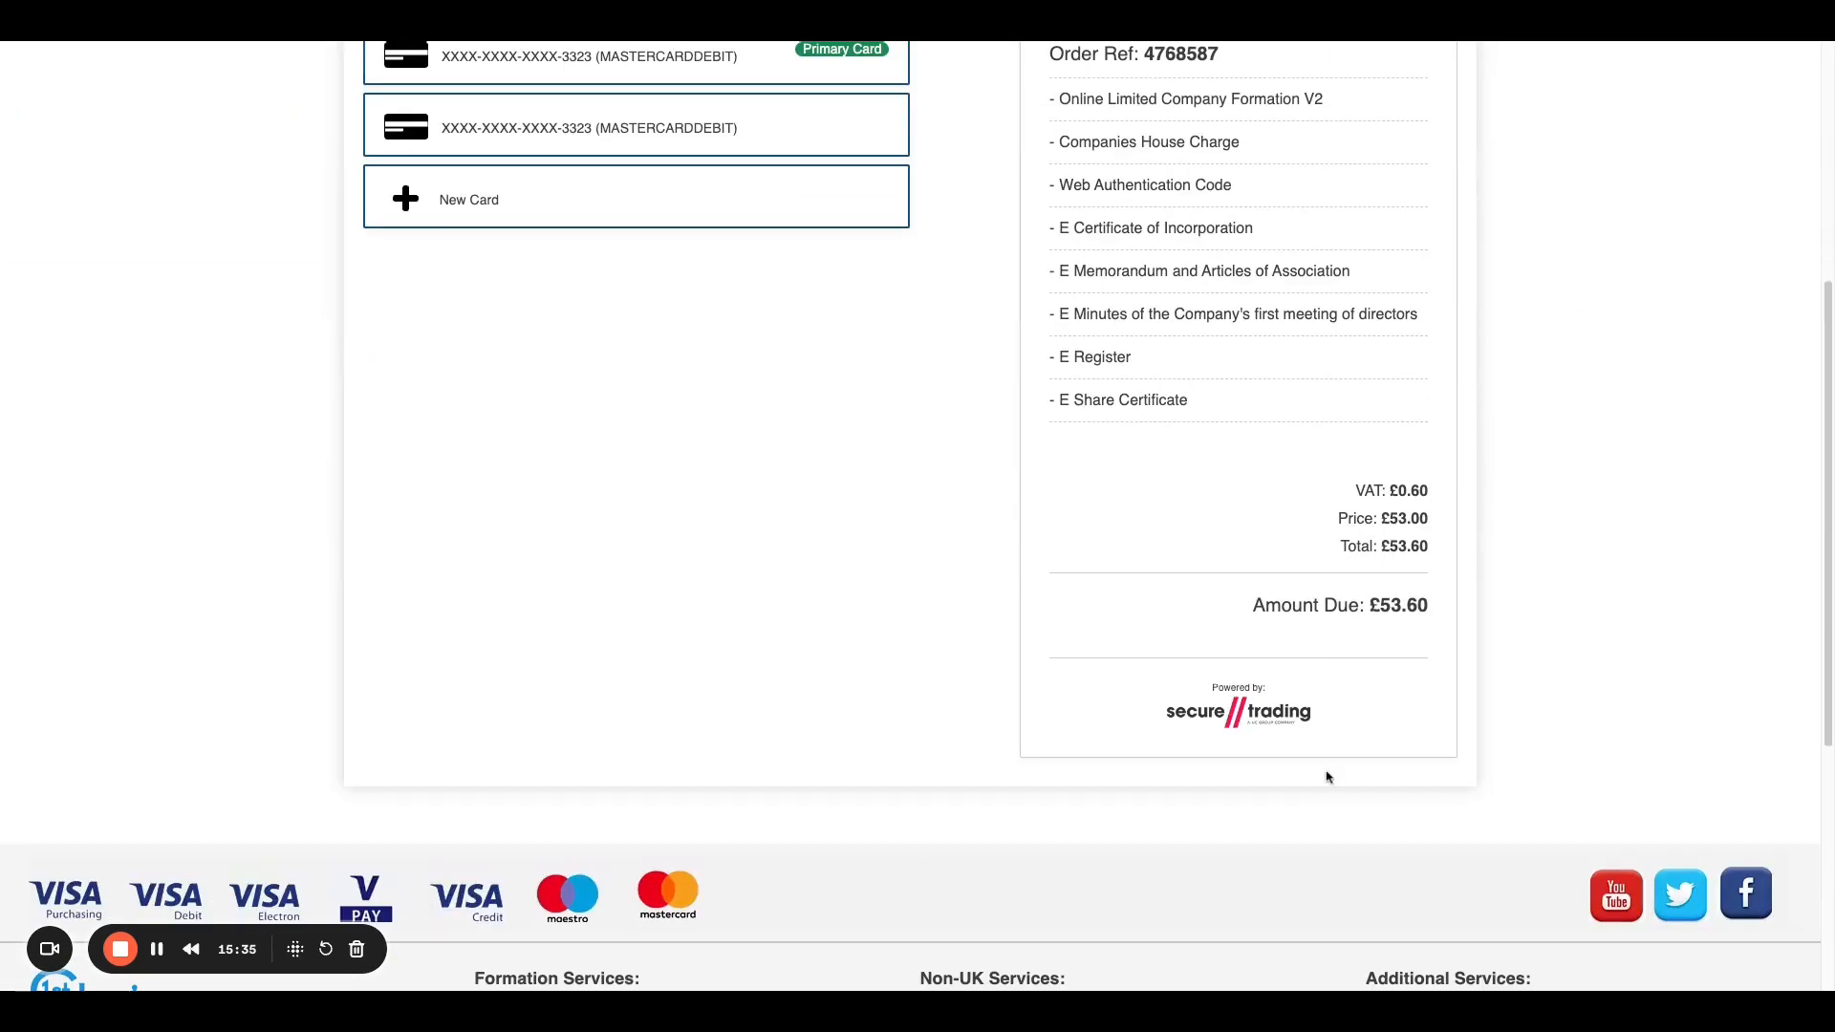
scroll(975, 741, up, 1)
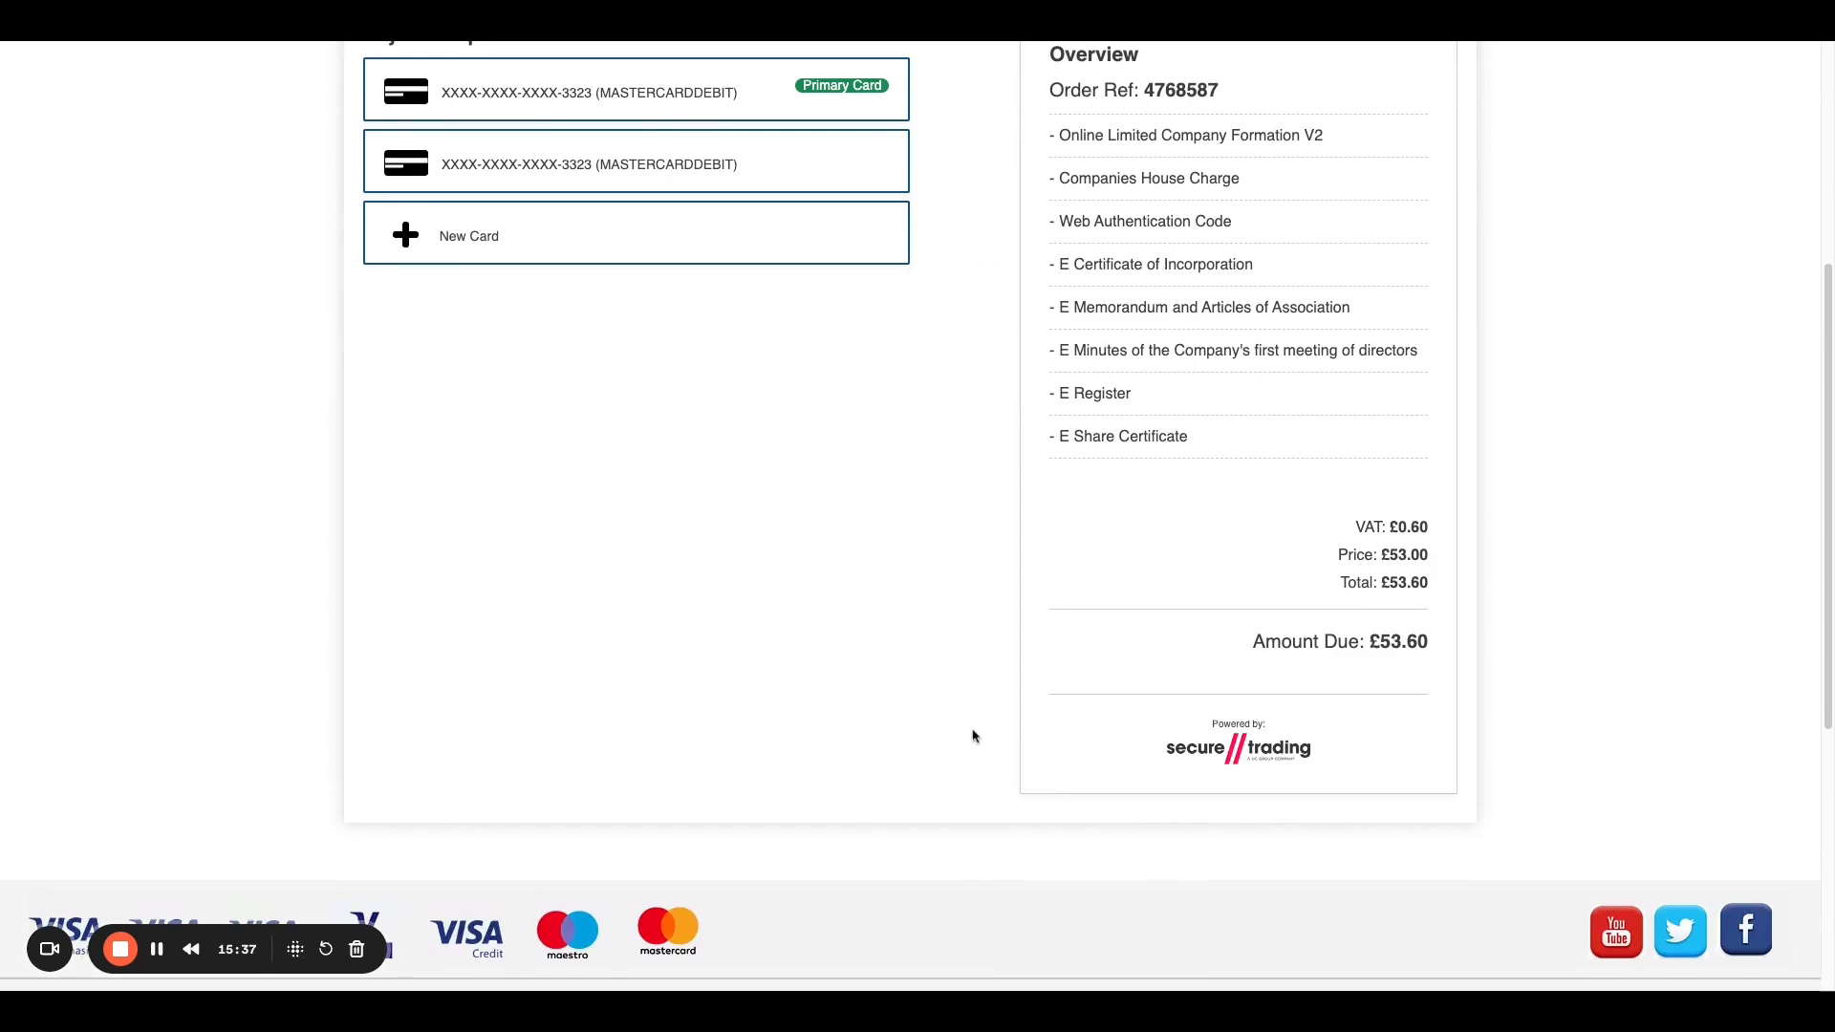
scroll(971, 738, up, 5)
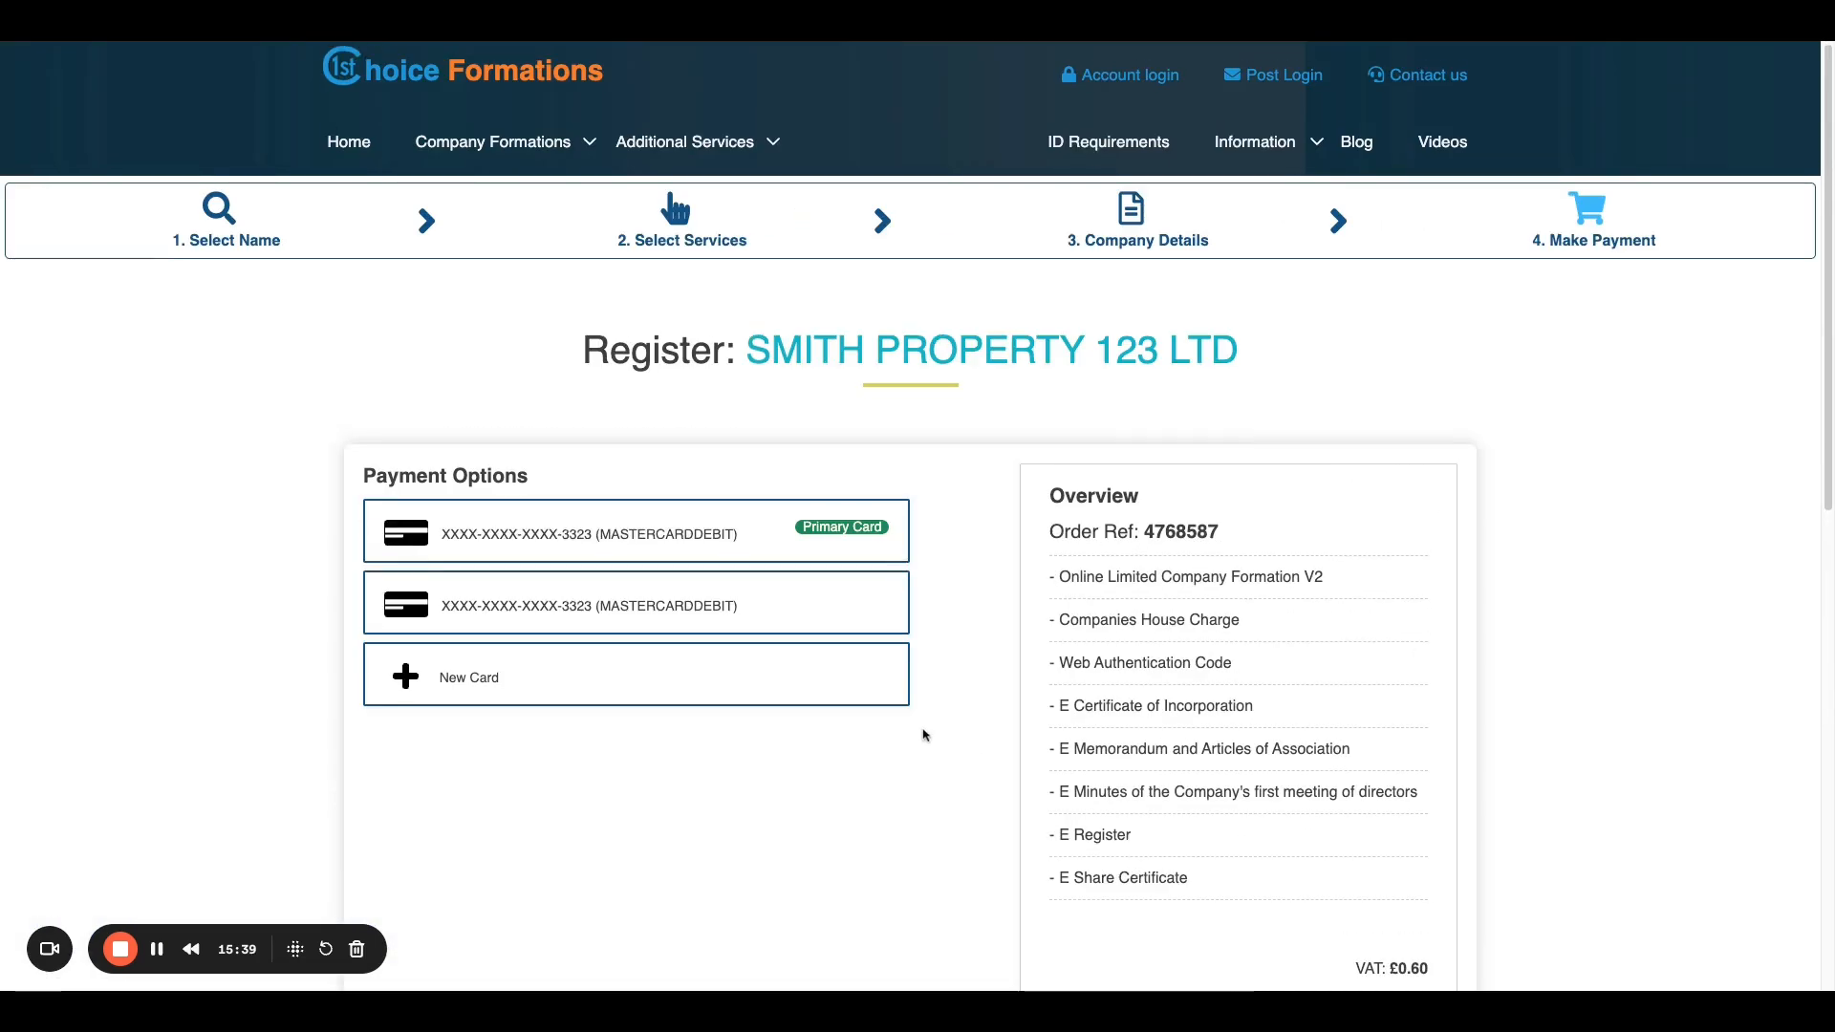
scroll(929, 732, down, 4)
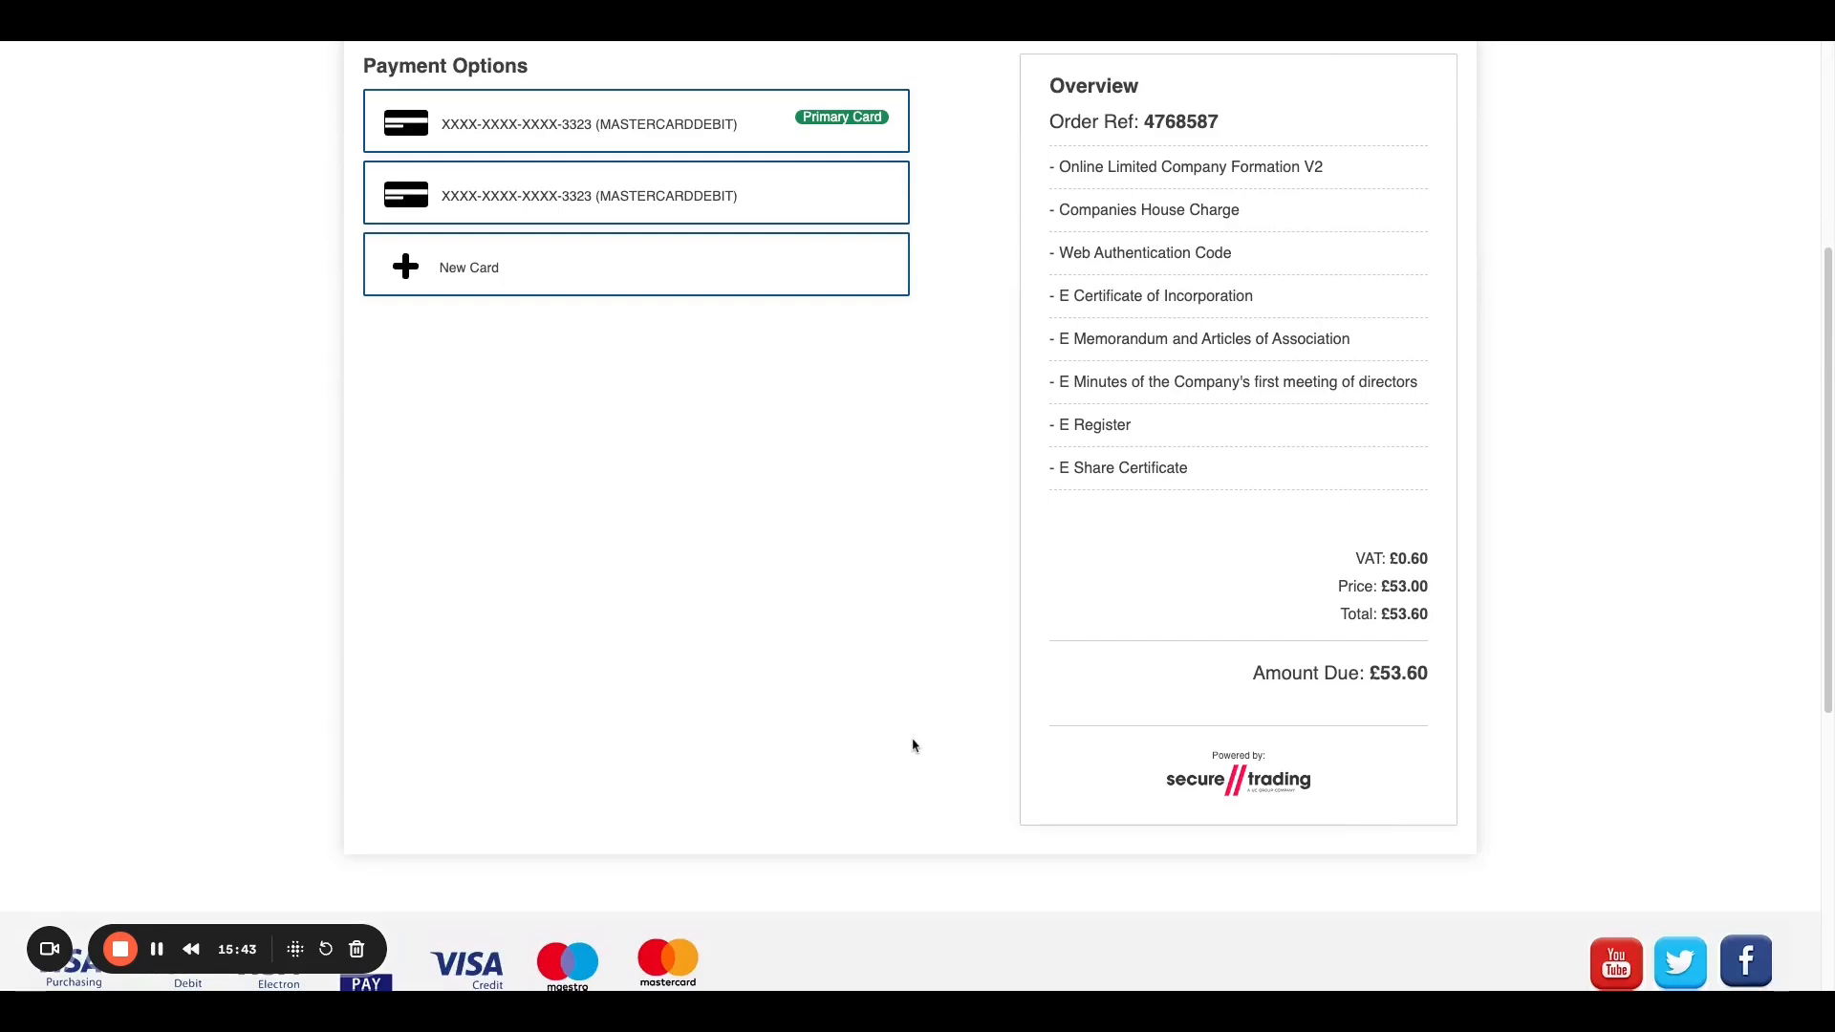
scroll(913, 746, down, 4)
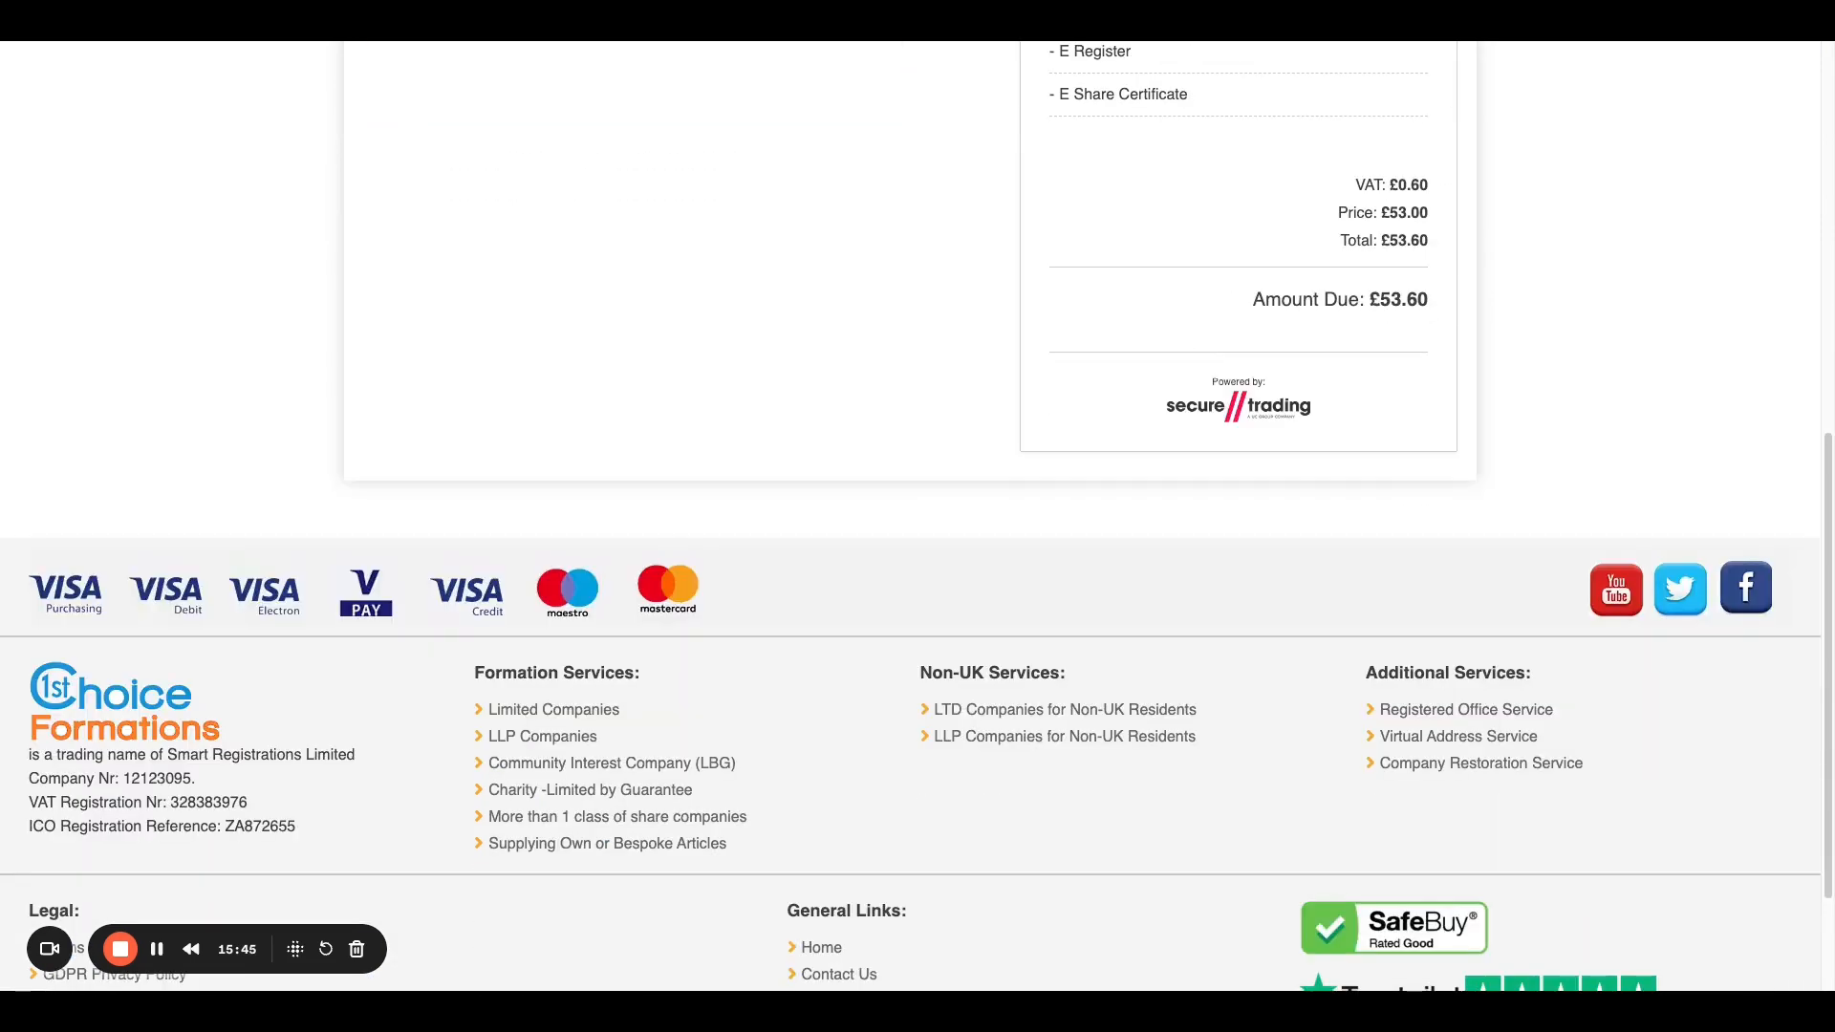
scroll(912, 516, up, 2)
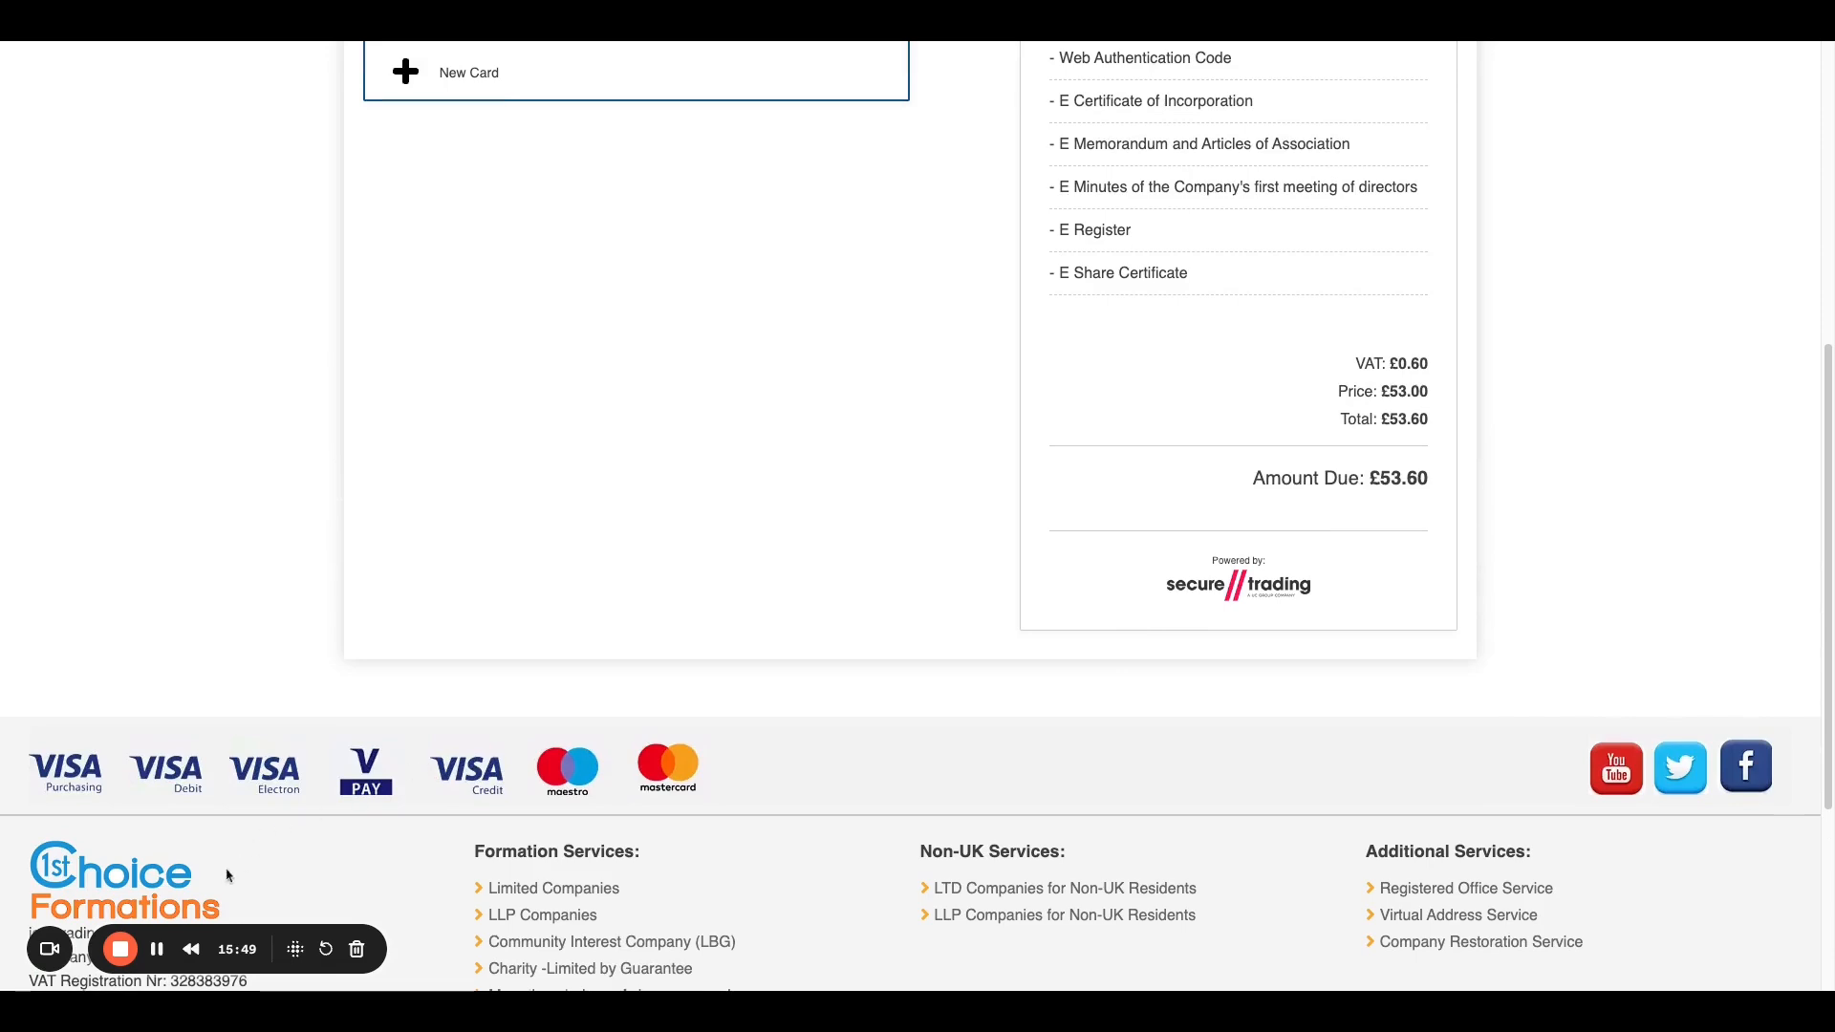
click(122, 951)
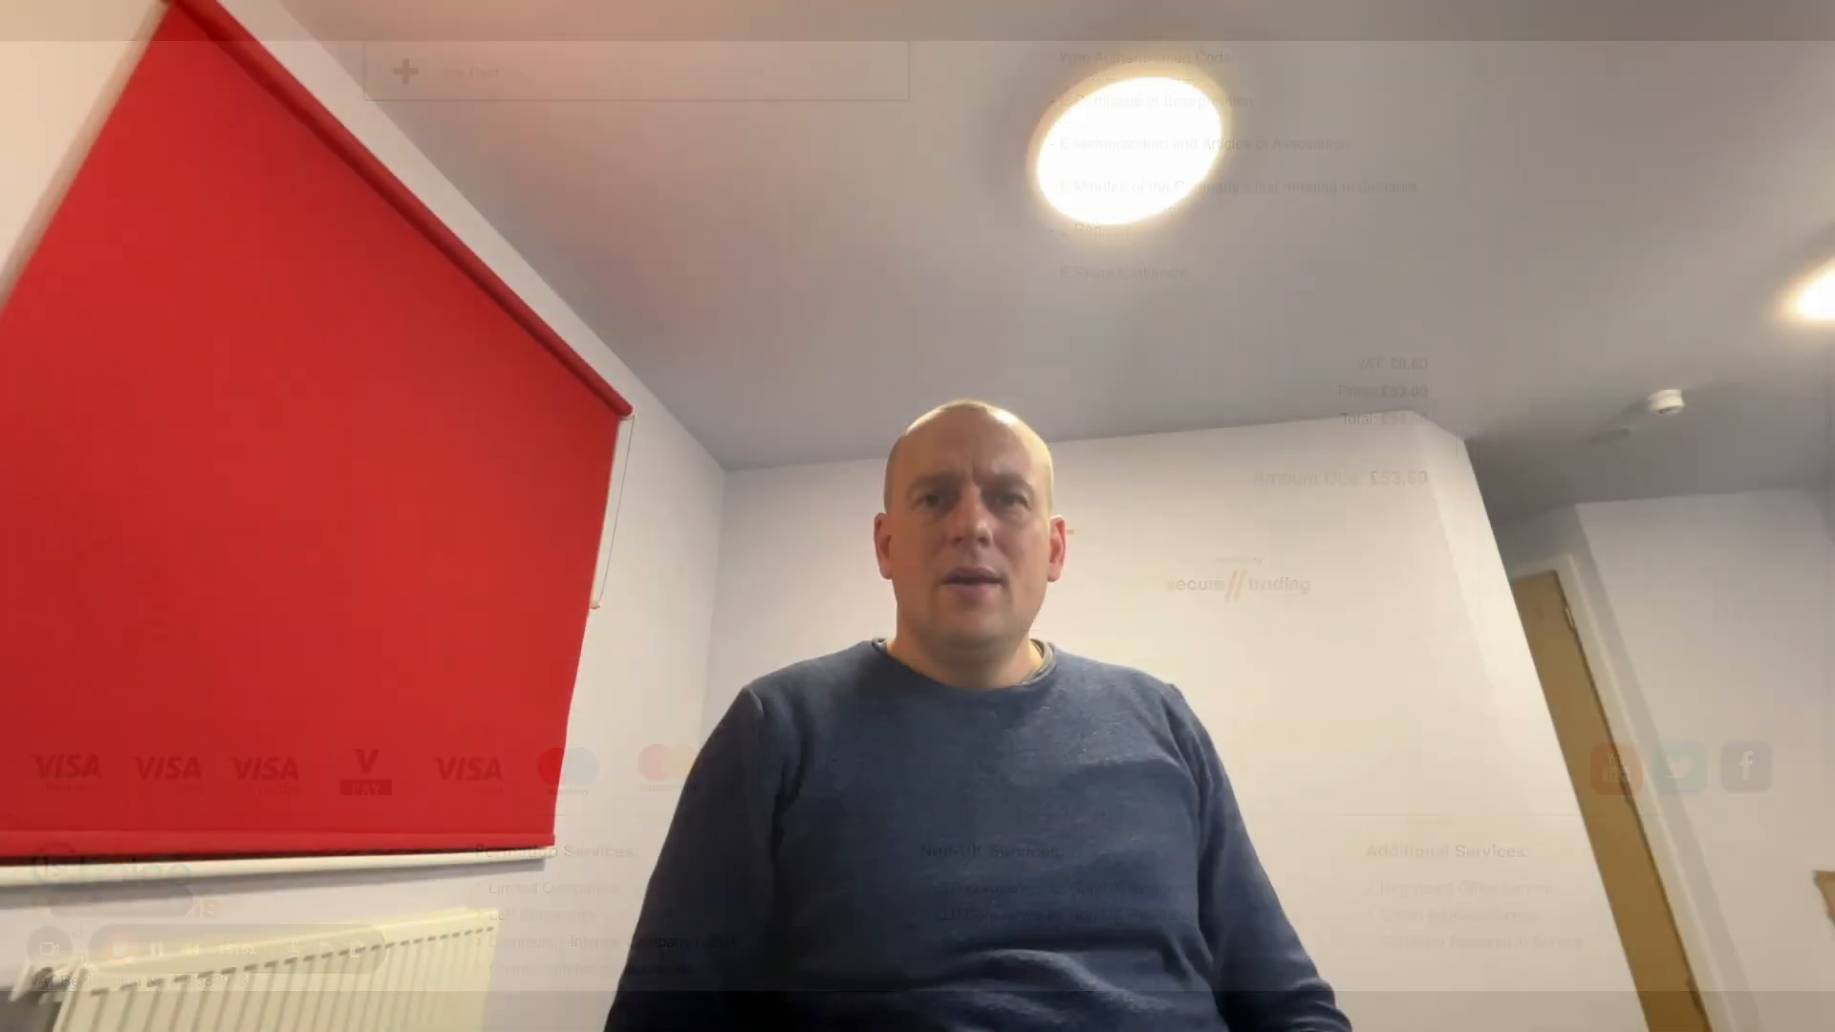